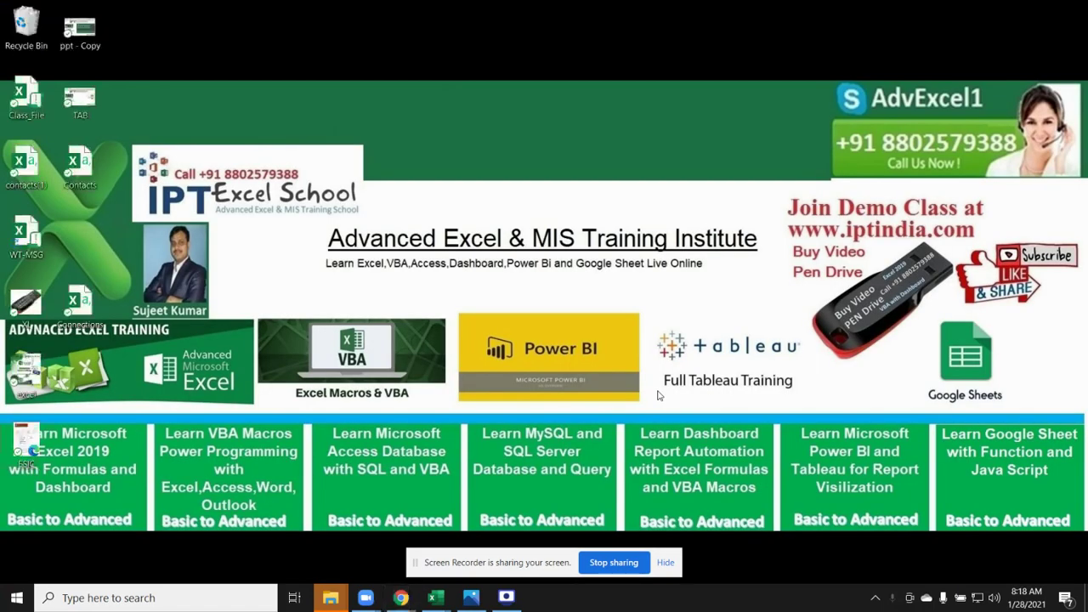
Show the desktop, then restore the Zoom meeting window with its four-attendee participant list.
{"action": "key", "text": "super+d"}
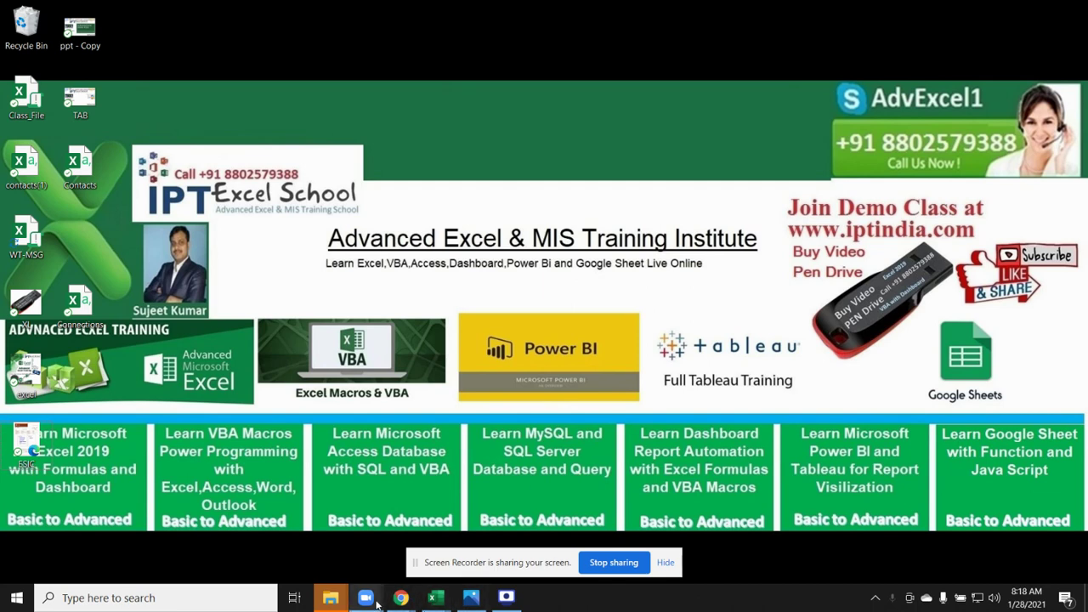
{"action": "mouse_move", "coordinate": [365, 597]}
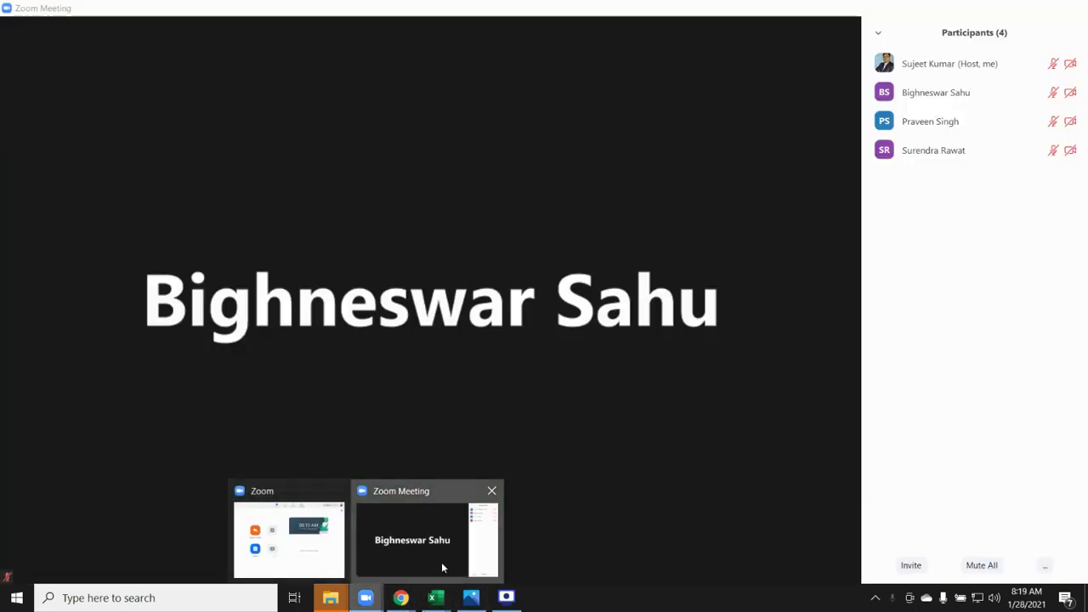
{"action": "left_click", "coordinate": [440, 562]}
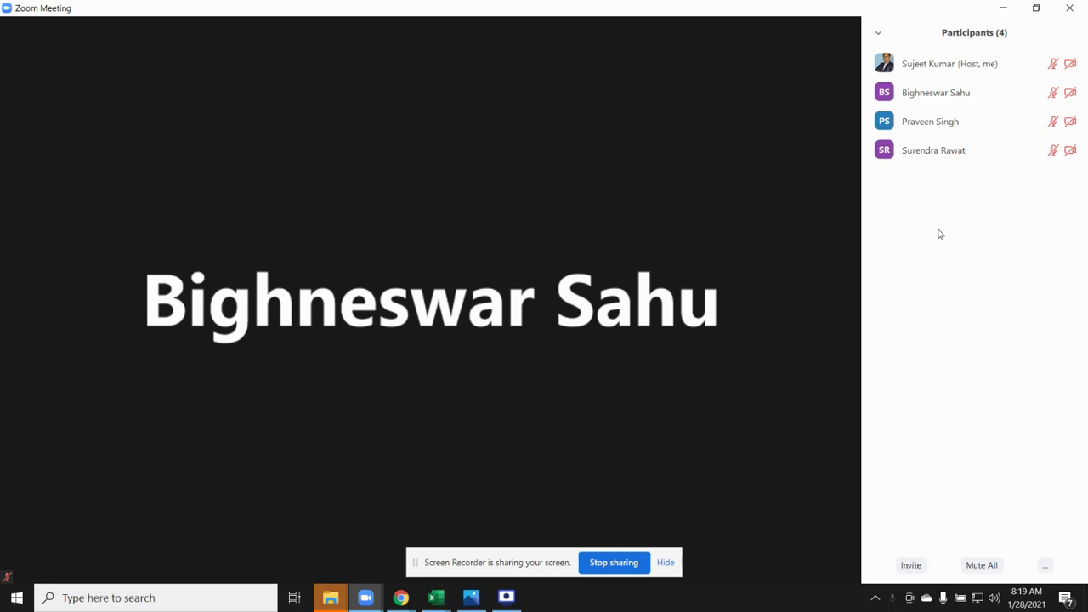
Hide the Zoom meeting window to reveal the desktop while sharing continues.
{"action": "key", "text": "super+d"}
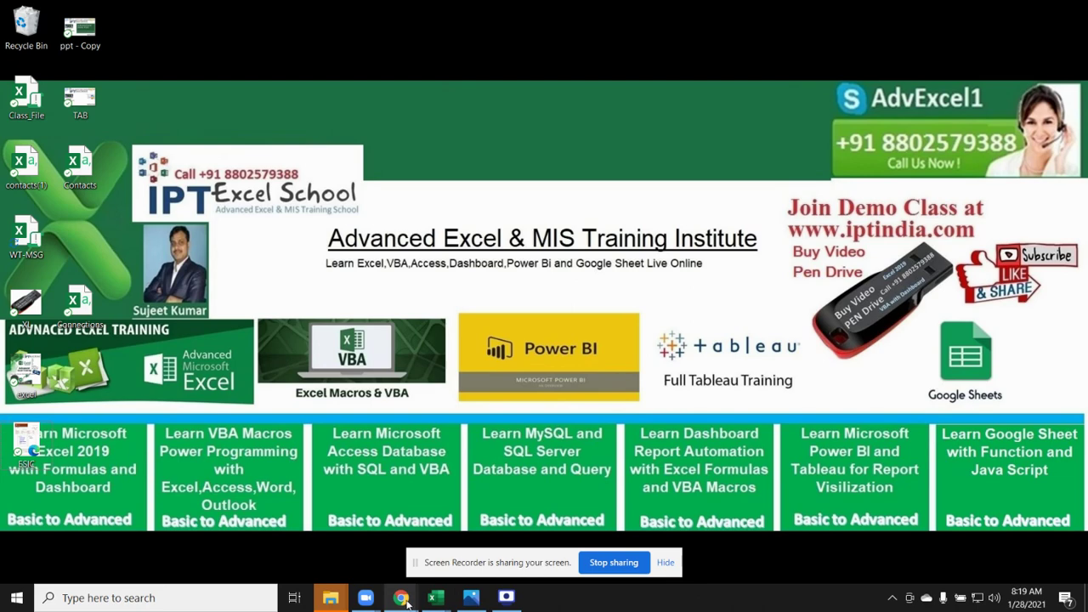
In a new Chrome tab, open the EXCEL MIS TRAINING app page on Google Play.
{"action": "mouse_move", "coordinate": [400, 597]}
{"action": "left_click", "coordinate": [380, 565]}
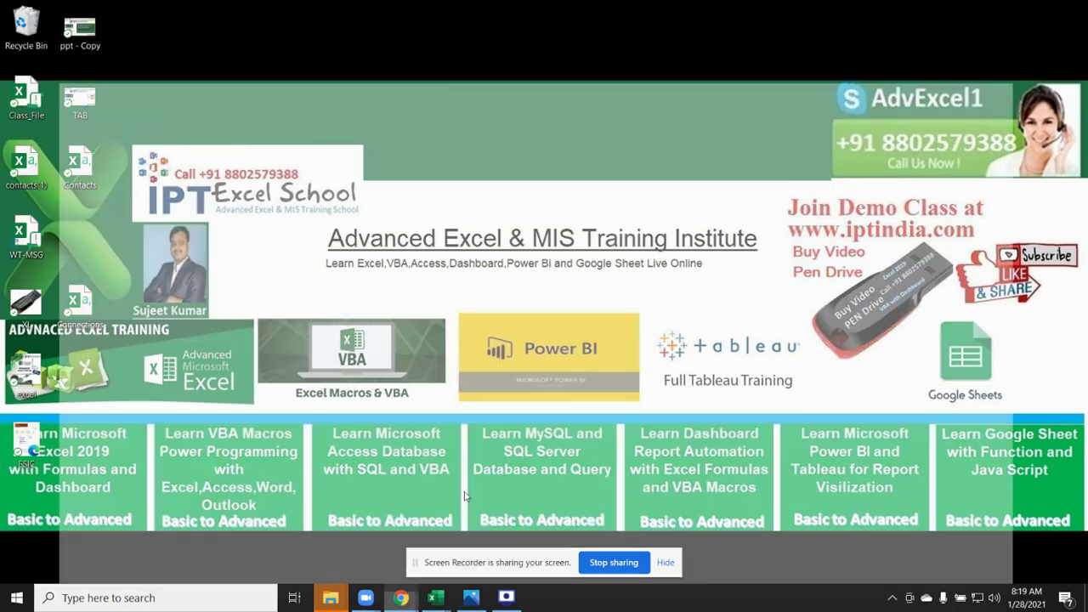
{"action": "left_click", "coordinate": [945, 13]}
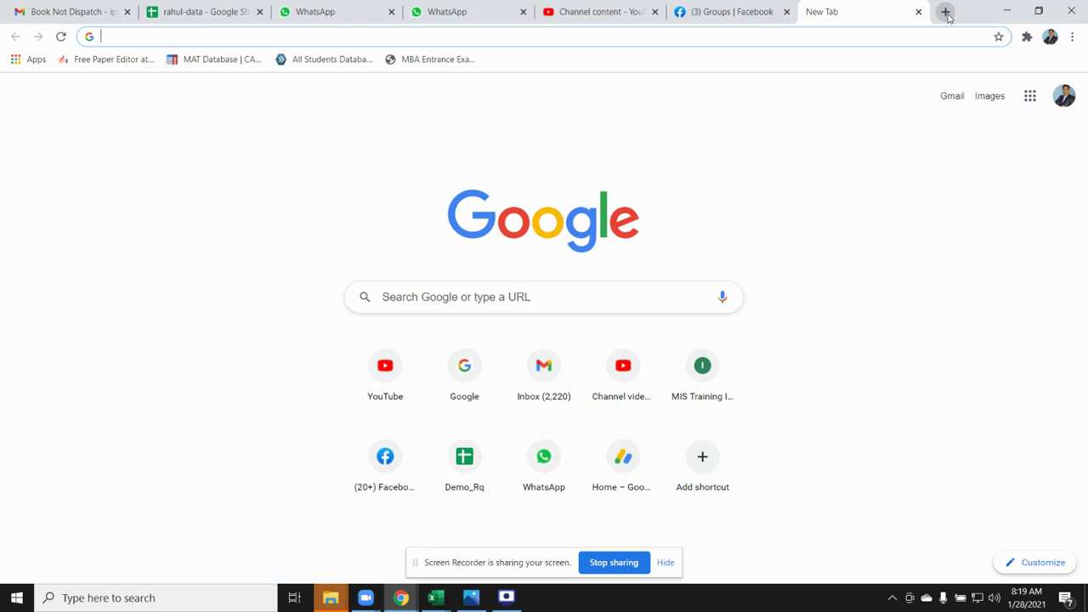
{"action": "type", "text": "p"}
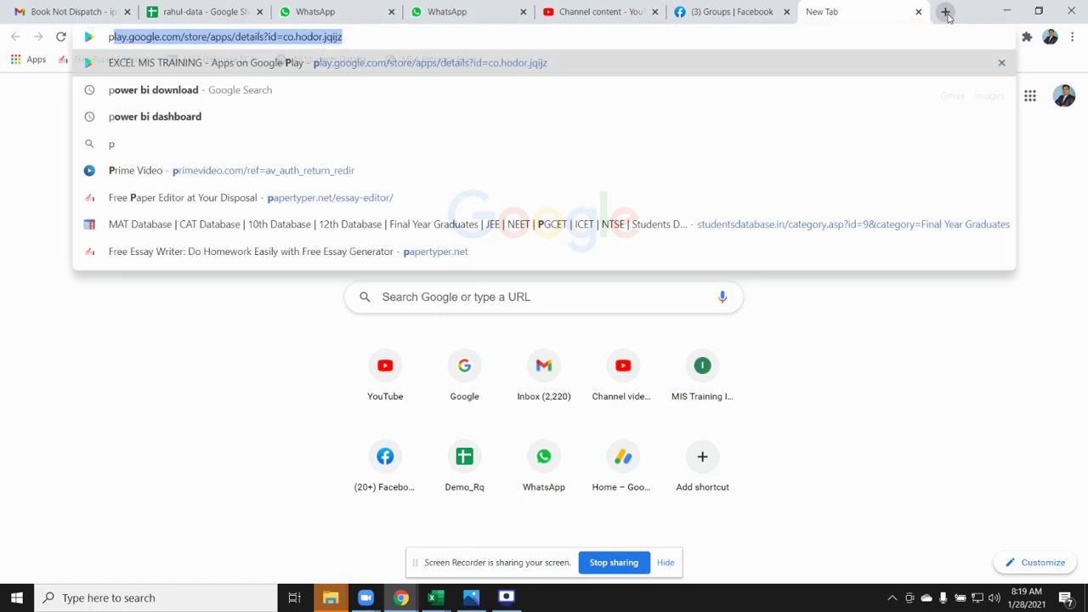
{"action": "type", "text": "l"}
{"action": "key", "text": "Return"}
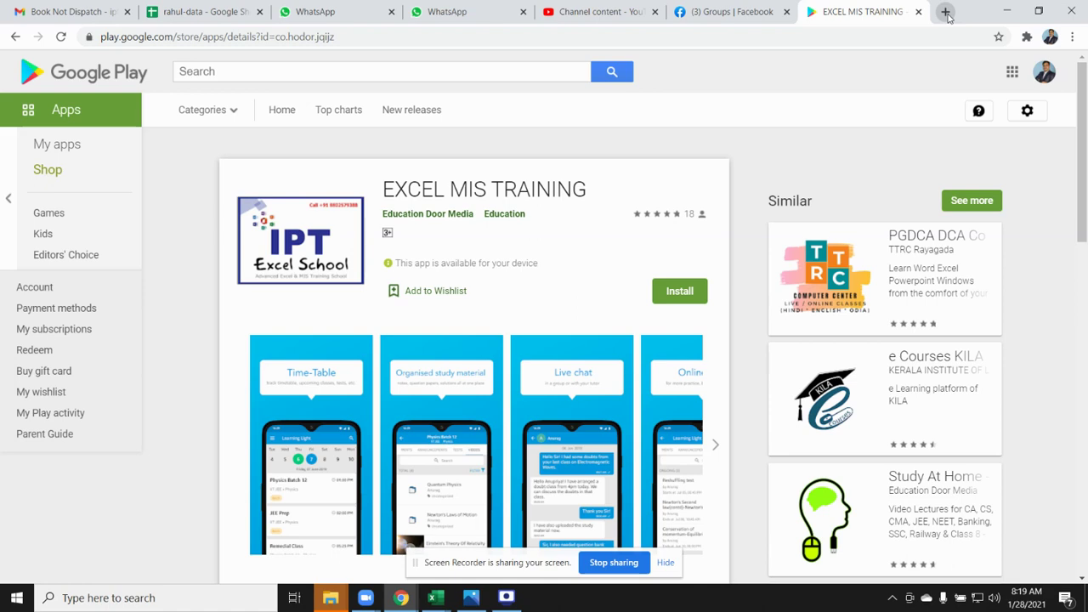
Return to the browser and start entering web.classplusapp.com in the address bar.
{"action": "key", "text": "super+d"}
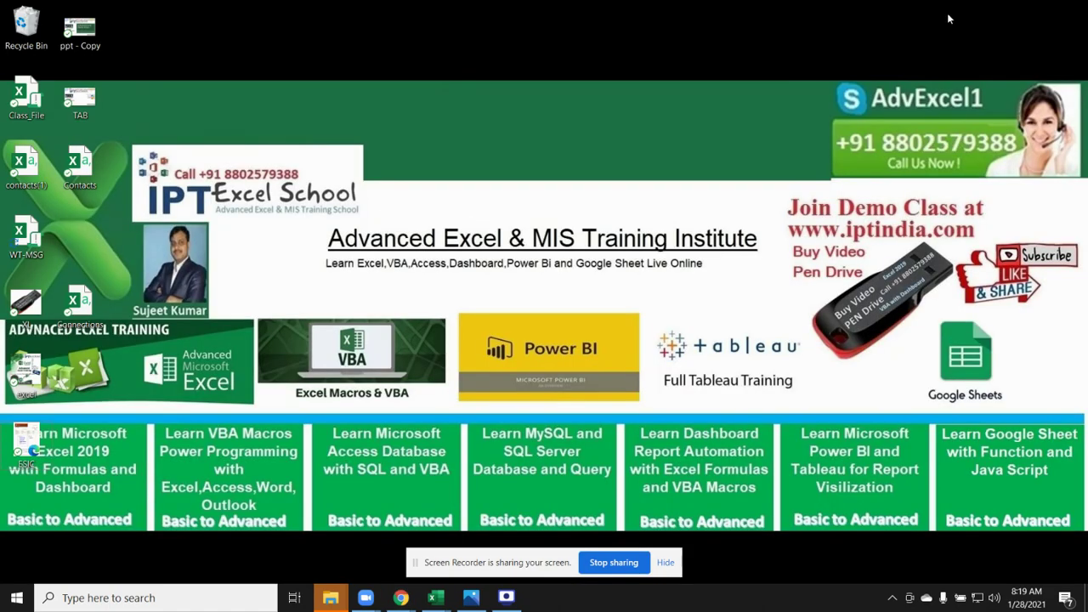
{"action": "key", "text": "alt+Tab"}
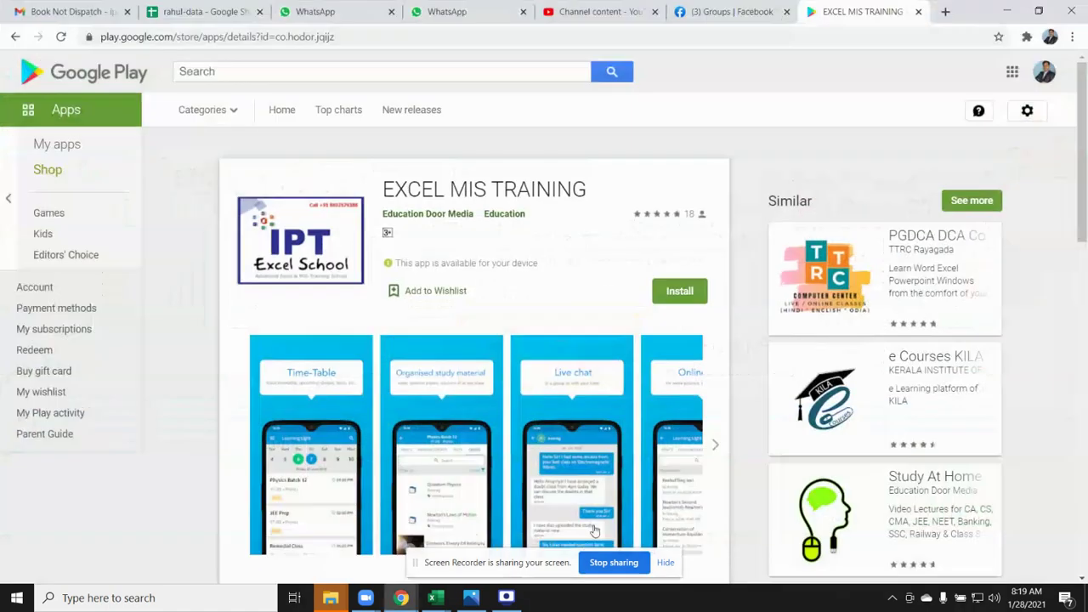
{"action": "left_click", "coordinate": [181, 38]}
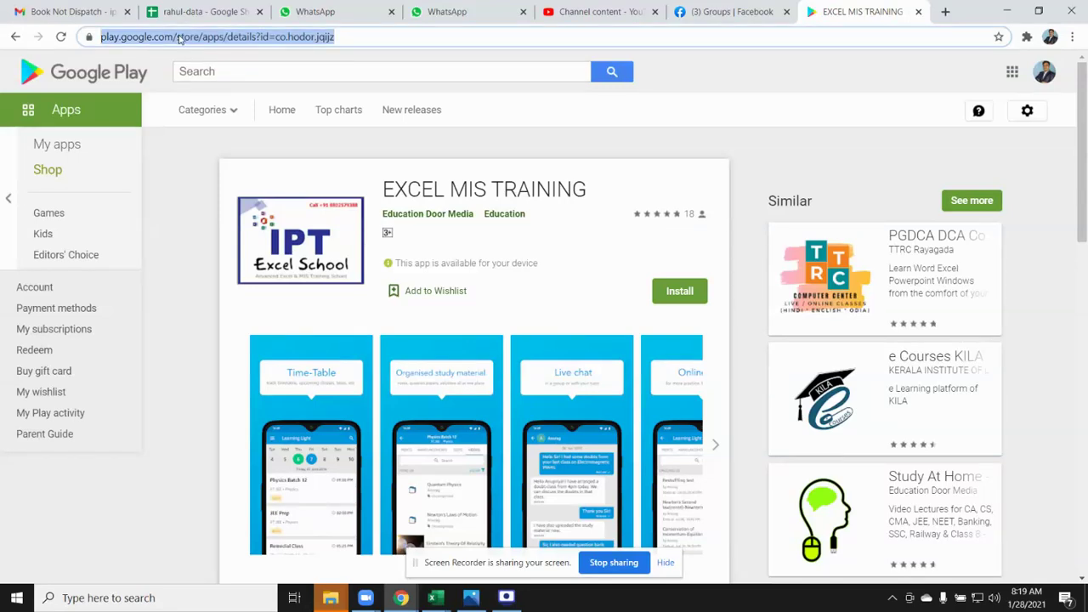
{"action": "type", "text": "we"}
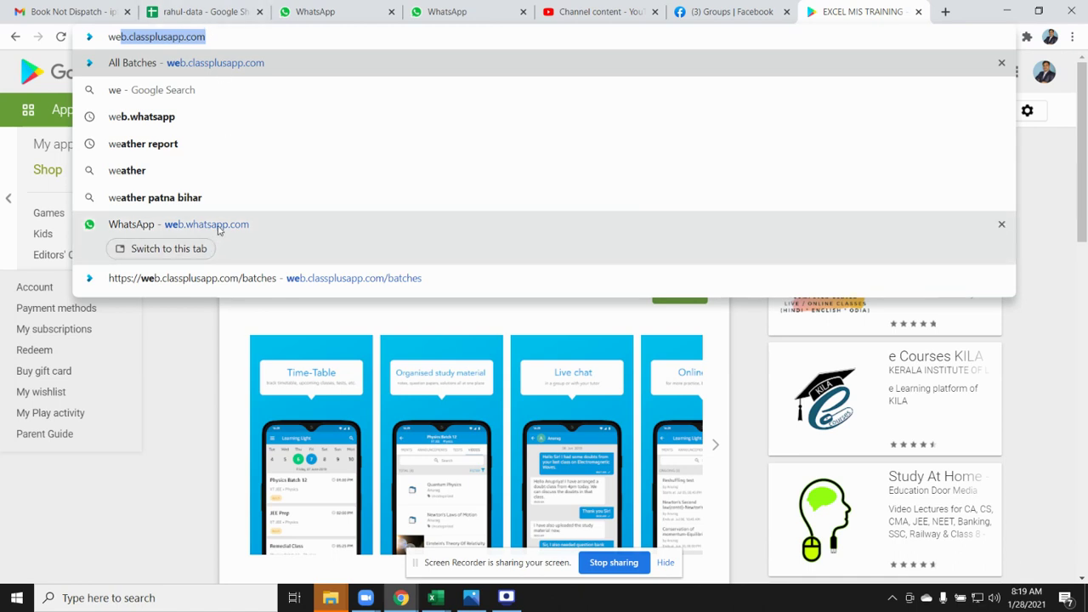
Open the Classplus web dashboard and go to the Study Material videos.
{"action": "left_click", "coordinate": [225, 75]}
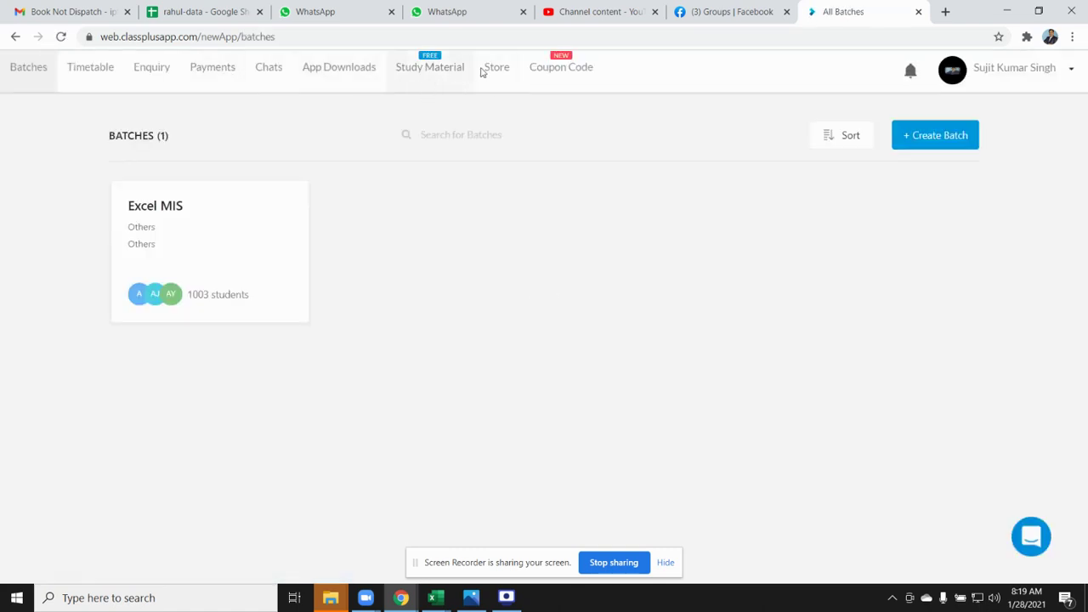
{"action": "left_click", "coordinate": [441, 75]}
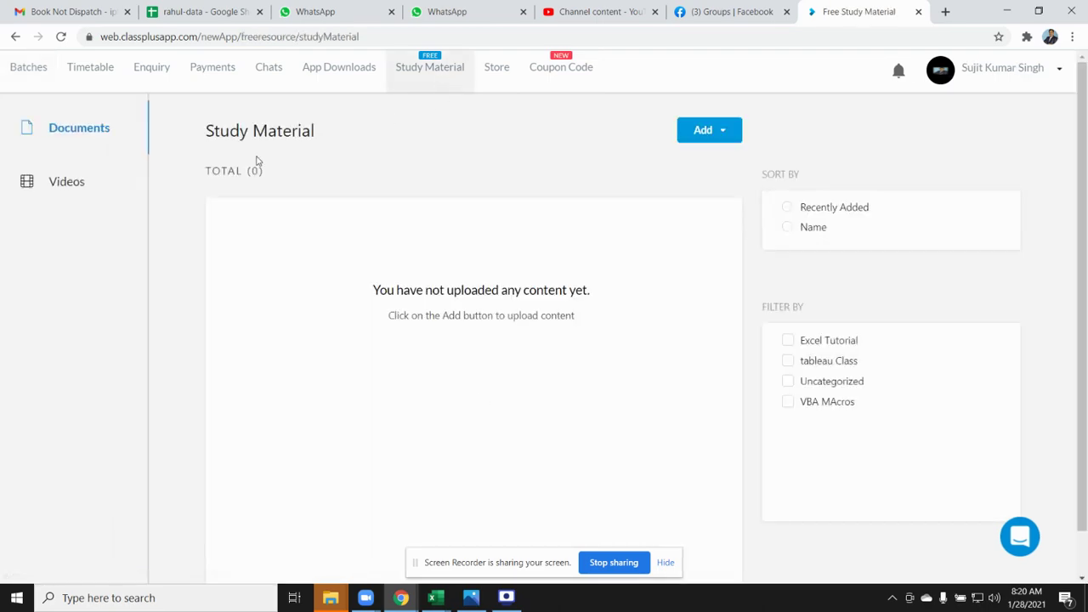
{"action": "left_click", "coordinate": [80, 194]}
Scroll through the study material videos list, then open the Chats page.
{"action": "scroll", "coordinate": [335, 288], "scroll_direction": "down", "scroll_amount": 4}
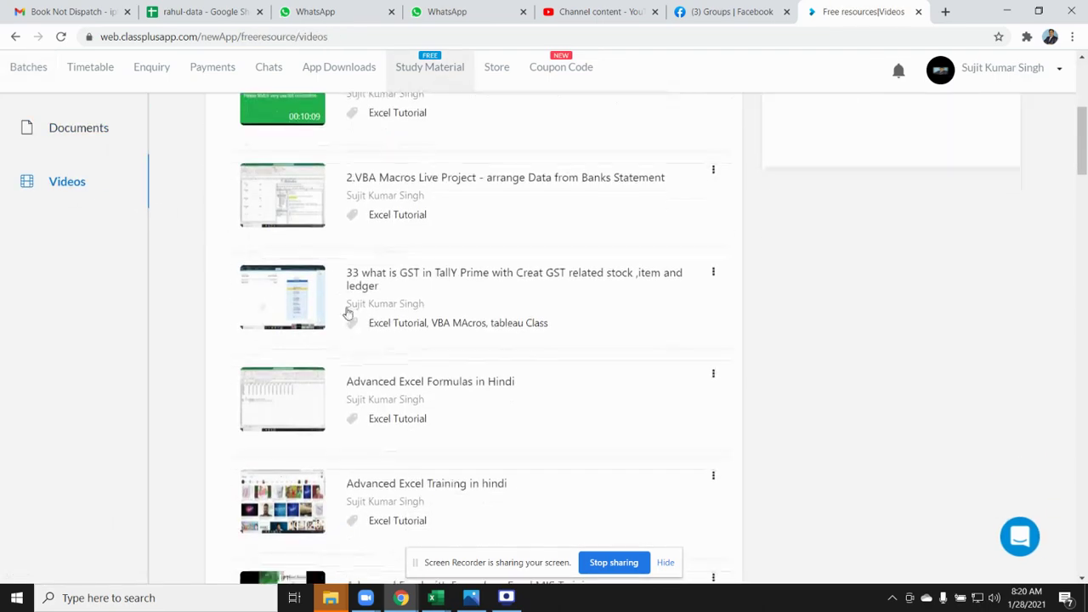
{"action": "scroll", "coordinate": [348, 313], "scroll_direction": "down", "scroll_amount": 4}
{"action": "scroll", "coordinate": [348, 316], "scroll_direction": "down", "scroll_amount": 4}
{"action": "scroll", "coordinate": [351, 321], "scroll_direction": "down", "scroll_amount": 4}
{"action": "scroll", "coordinate": [353, 323], "scroll_direction": "down", "scroll_amount": 5}
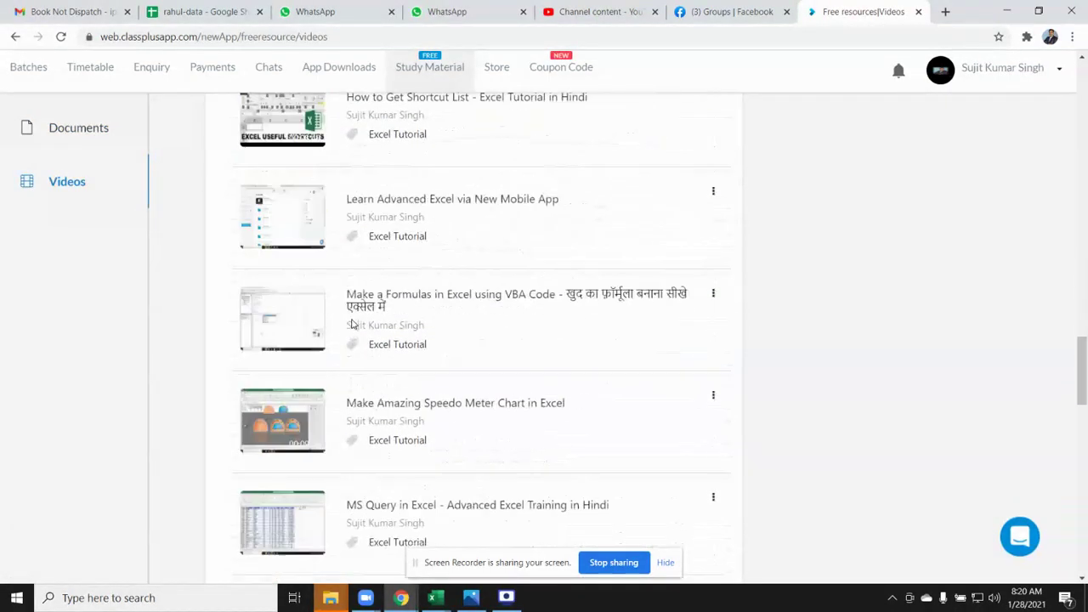
{"action": "scroll", "coordinate": [353, 323], "scroll_direction": "down", "scroll_amount": 5}
{"action": "scroll", "coordinate": [353, 325], "scroll_direction": "down", "scroll_amount": 3}
{"action": "scroll", "coordinate": [354, 331], "scroll_direction": "down", "scroll_amount": 2}
{"action": "scroll", "coordinate": [354, 334], "scroll_direction": "down", "scroll_amount": 3}
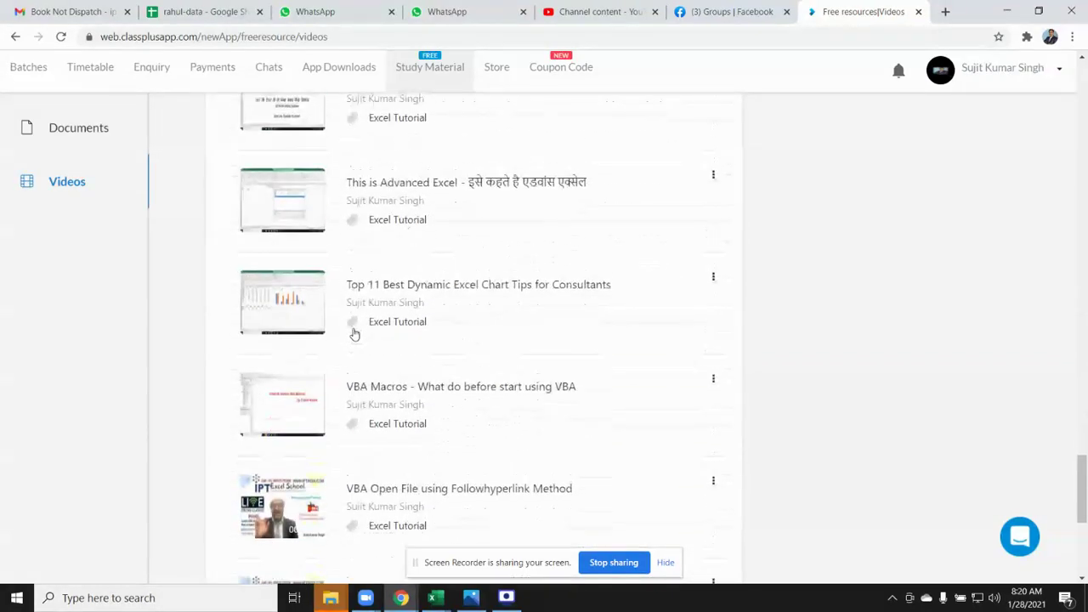
{"action": "scroll", "coordinate": [354, 334], "scroll_direction": "up", "scroll_amount": 5}
{"action": "scroll", "coordinate": [355, 334], "scroll_direction": "up", "scroll_amount": 5}
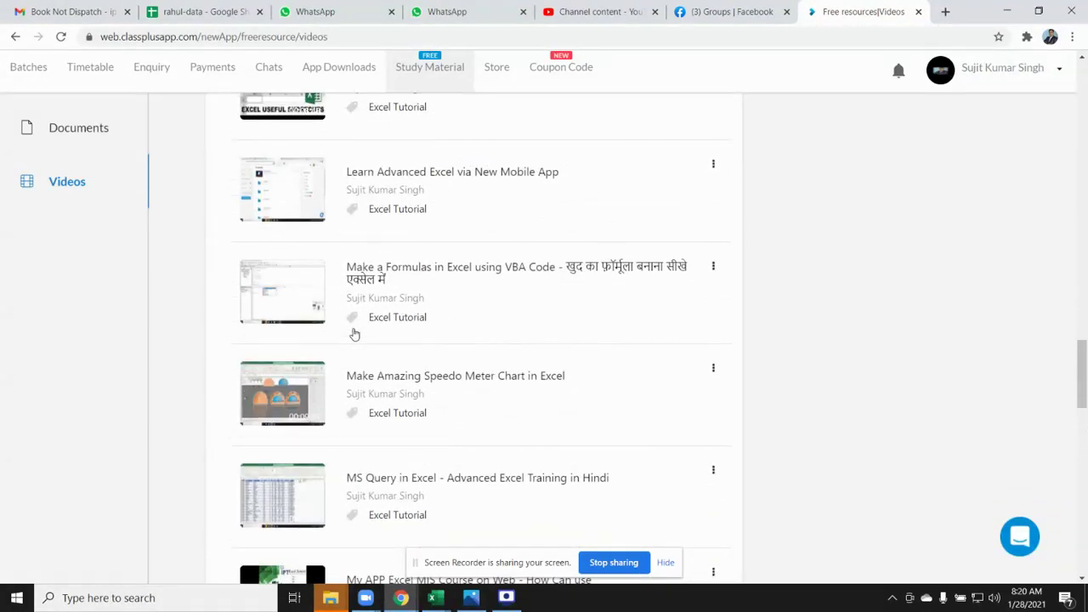
{"action": "left_click", "coordinate": [269, 71]}
Scroll the chat list and open the Excel MIS group conversation.
{"action": "scroll", "coordinate": [225, 382], "scroll_direction": "down", "scroll_amount": 3}
{"action": "scroll", "coordinate": [225, 405], "scroll_direction": "down", "scroll_amount": 3}
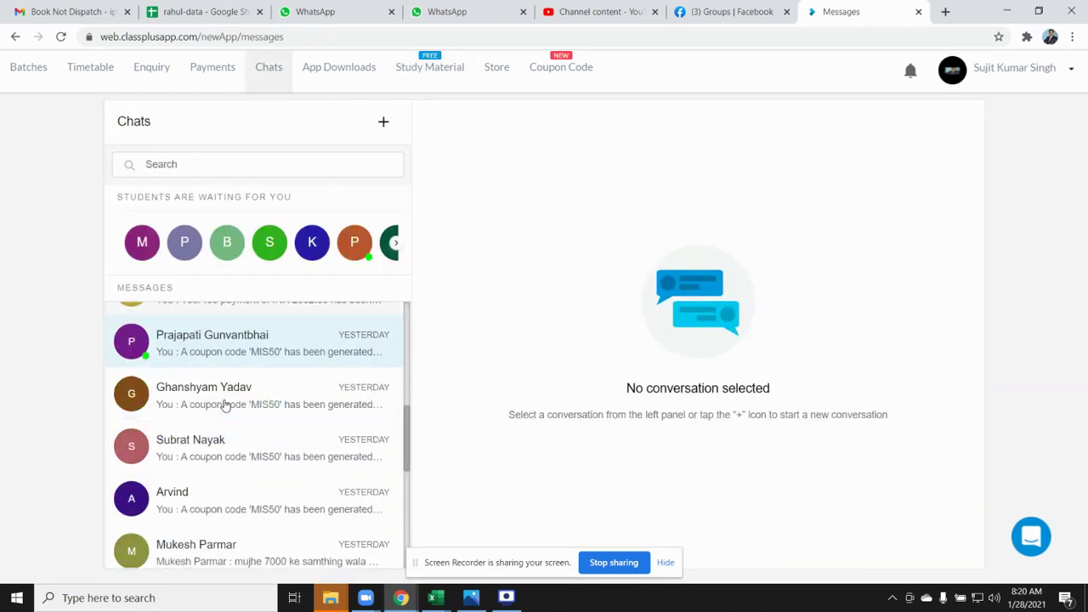
{"action": "scroll", "coordinate": [225, 405], "scroll_direction": "up", "scroll_amount": 1}
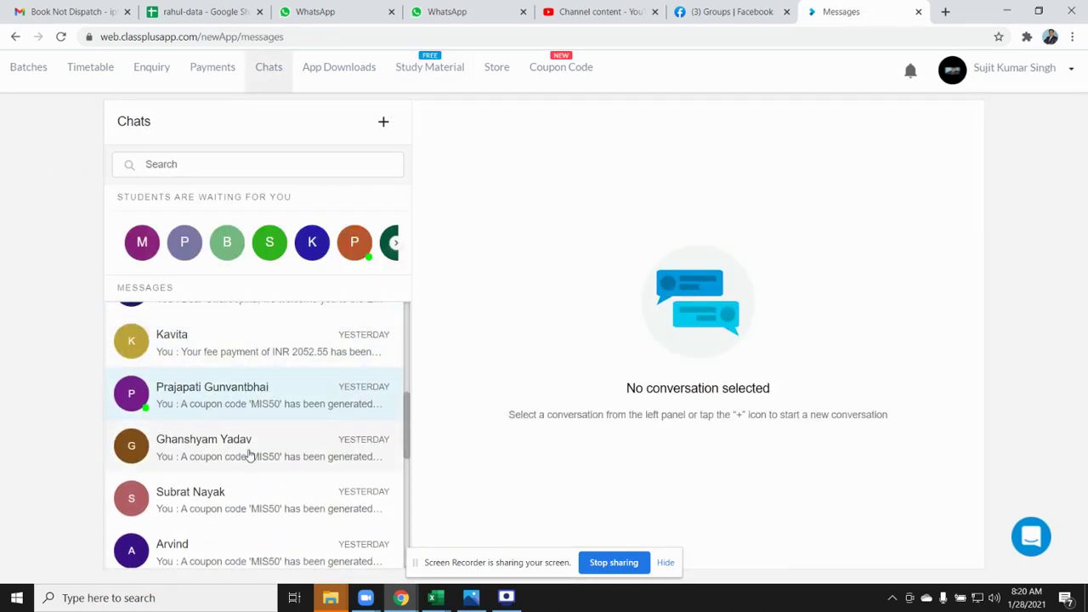
{"action": "scroll", "coordinate": [242, 413], "scroll_direction": "down", "scroll_amount": 4}
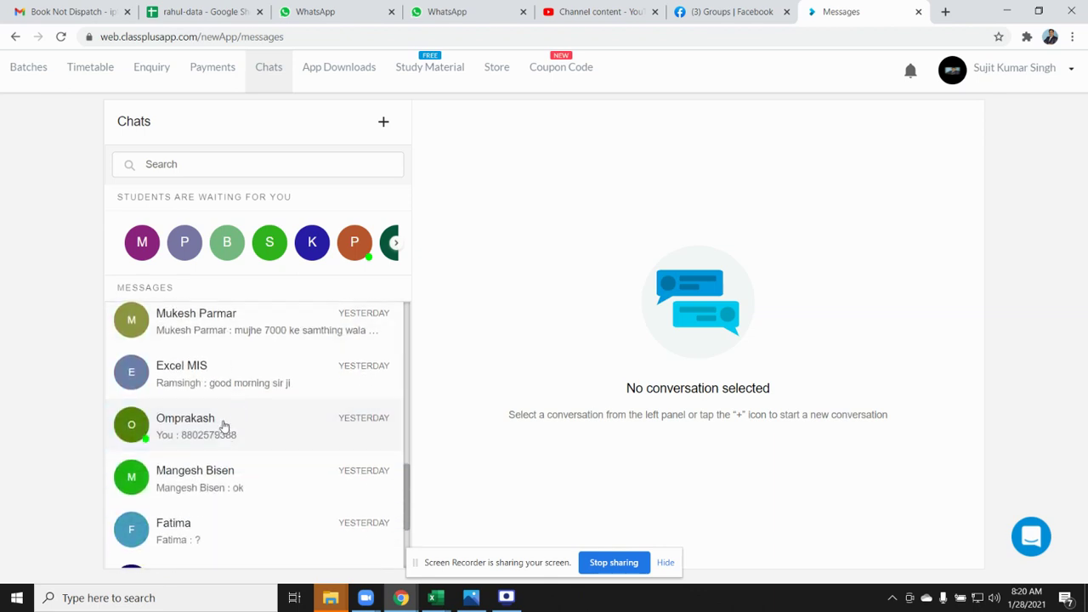
{"action": "left_click", "coordinate": [211, 385]}
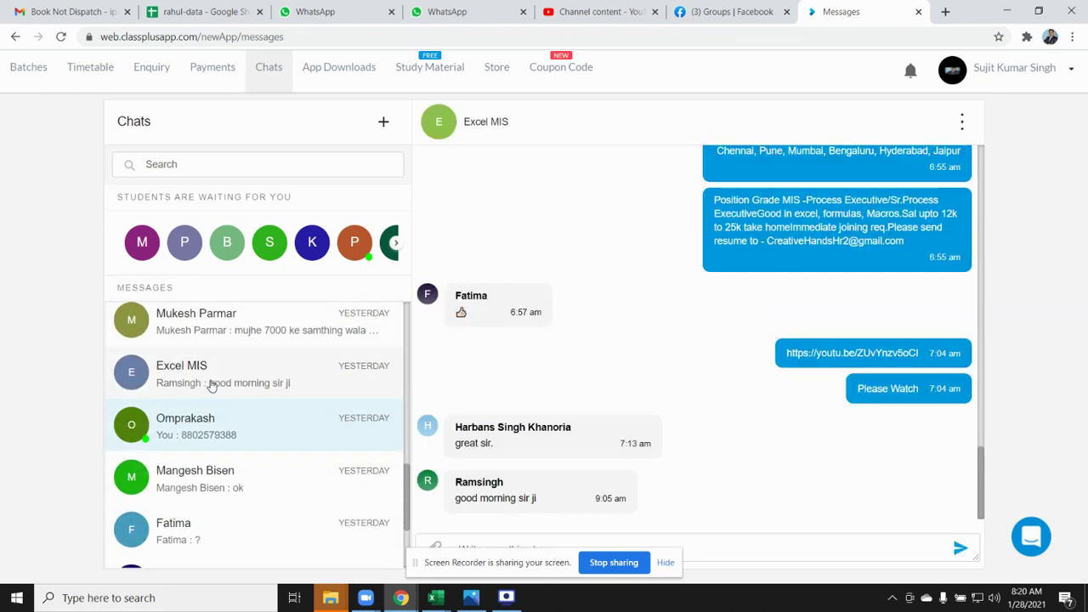
Scroll back through the Excel MIS job postings and replies to Jan 21, 2021.
{"action": "scroll", "coordinate": [574, 364], "scroll_direction": "up", "scroll_amount": 5}
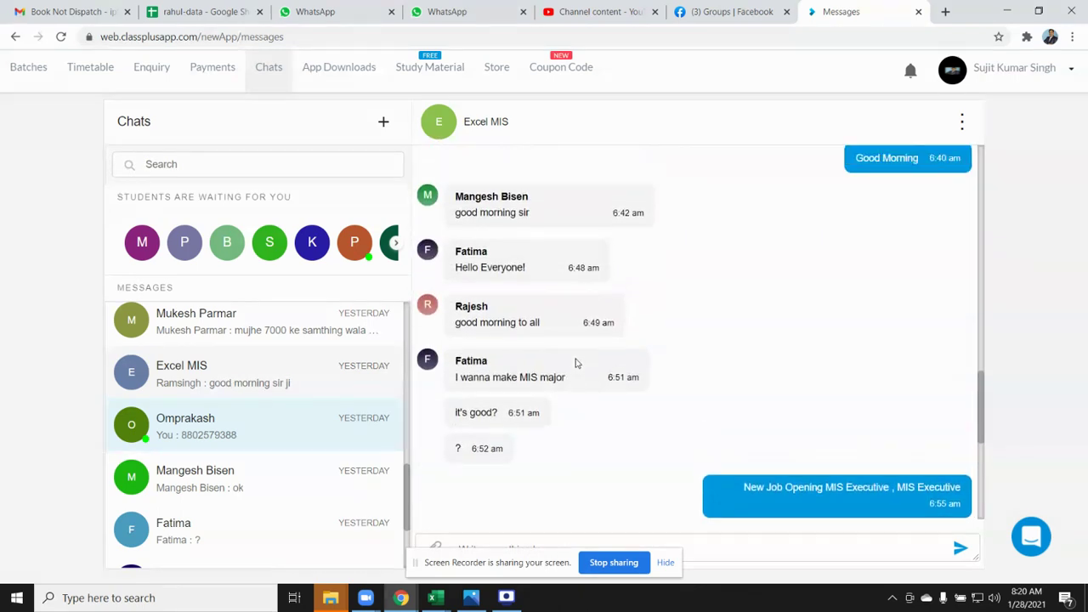
{"action": "scroll", "coordinate": [574, 363], "scroll_direction": "up", "scroll_amount": 4}
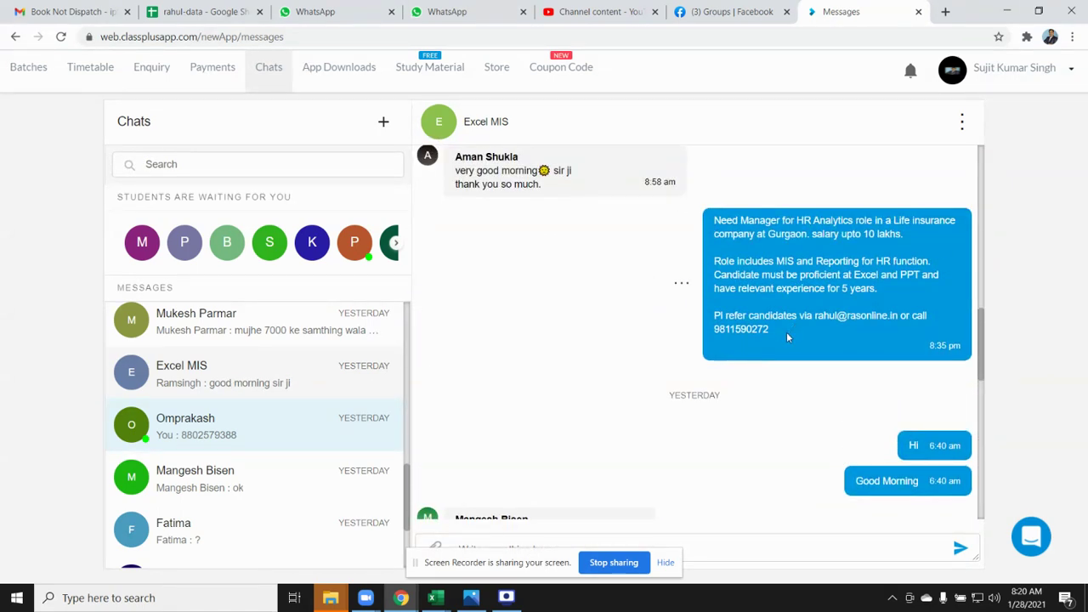
{"action": "left_click_drag", "start_coordinate": [787, 337], "coordinate": [722, 223]}
{"action": "scroll", "coordinate": [785, 340], "scroll_direction": "down", "scroll_amount": 5}
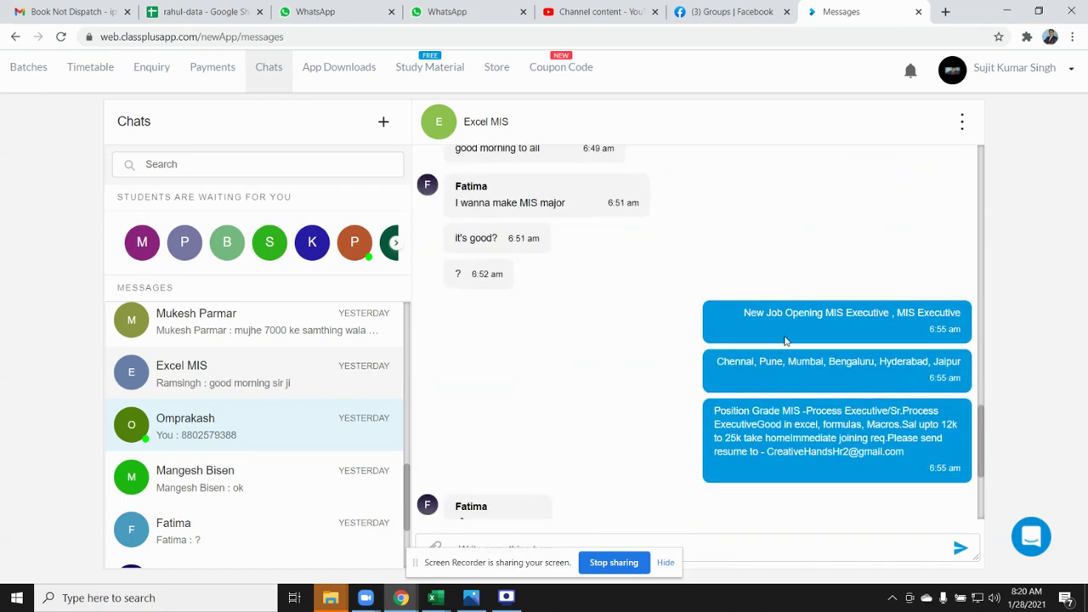
{"action": "scroll", "coordinate": [786, 340], "scroll_direction": "down", "scroll_amount": 1}
{"action": "left_click_drag", "start_coordinate": [919, 389], "coordinate": [718, 340]}
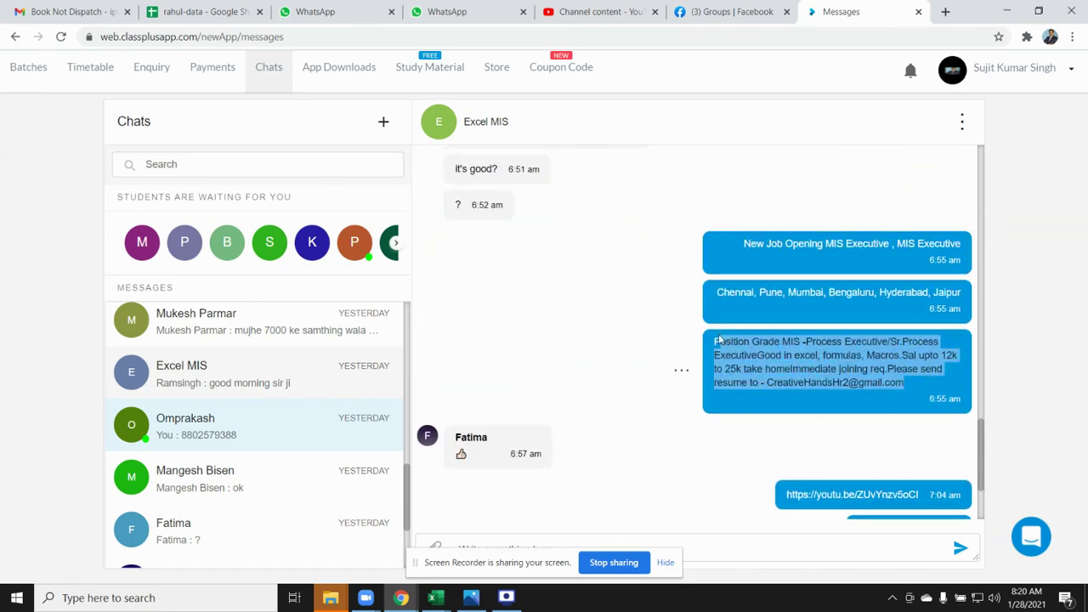
{"action": "scroll", "coordinate": [731, 336], "scroll_direction": "up", "scroll_amount": 5}
{"action": "scroll", "coordinate": [736, 331], "scroll_direction": "up", "scroll_amount": 5}
{"action": "scroll", "coordinate": [736, 331], "scroll_direction": "up", "scroll_amount": 5}
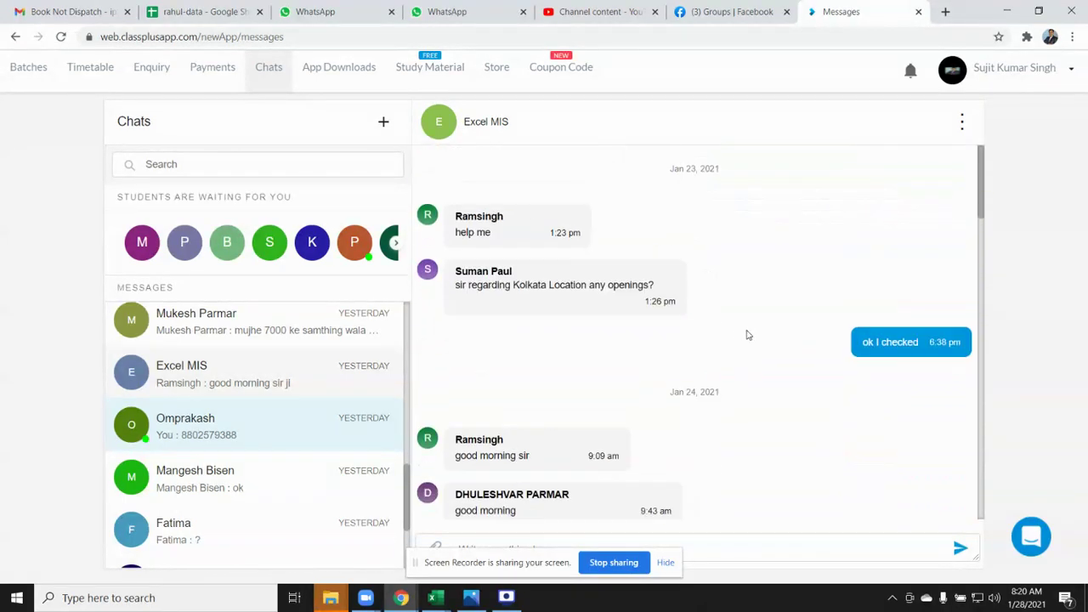
{"action": "scroll", "coordinate": [744, 334], "scroll_direction": "up", "scroll_amount": 5}
{"action": "scroll", "coordinate": [747, 335], "scroll_direction": "up", "scroll_amount": 2}
{"action": "scroll", "coordinate": [747, 335], "scroll_direction": "up", "scroll_amount": 2}
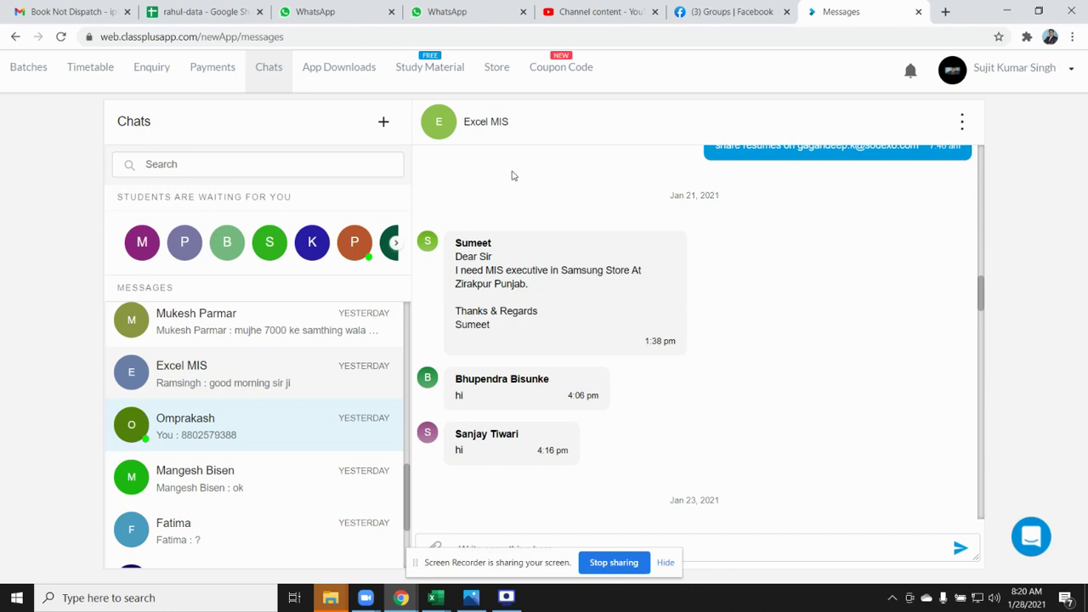
Open the Classplus course store page and scroll through its listings.
{"action": "left_click", "coordinate": [482, 70]}
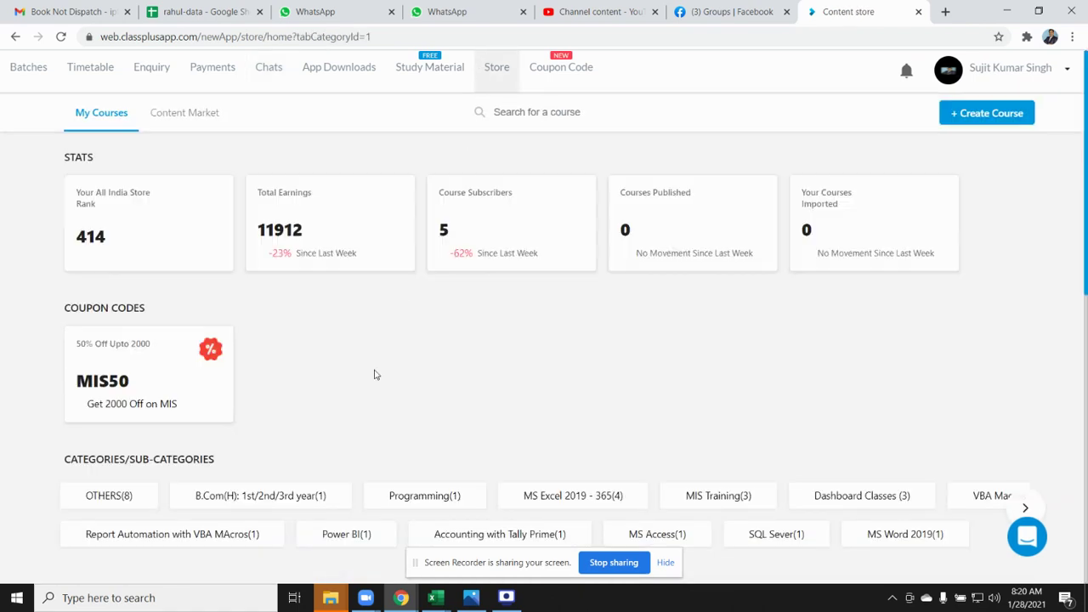
{"action": "scroll", "coordinate": [404, 368], "scroll_direction": "down", "scroll_amount": 2}
{"action": "scroll", "coordinate": [405, 368], "scroll_direction": "down", "scroll_amount": 2}
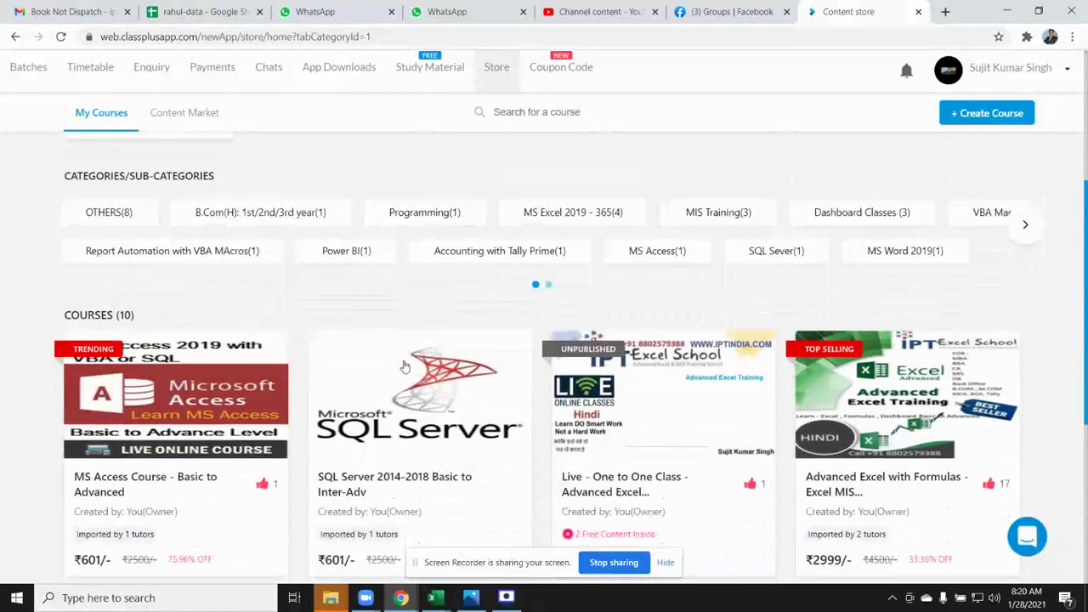
{"action": "scroll", "coordinate": [405, 368], "scroll_direction": "down", "scroll_amount": 4}
{"action": "scroll", "coordinate": [405, 368], "scroll_direction": "up", "scroll_amount": 1}
{"action": "scroll", "coordinate": [404, 368], "scroll_direction": "up", "scroll_amount": 2}
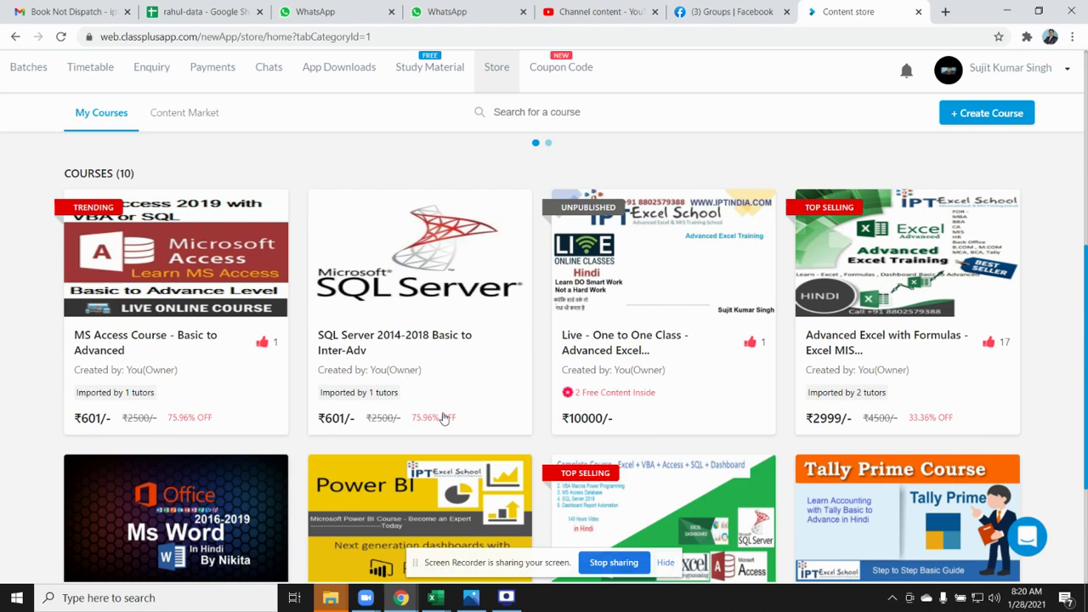
{"action": "scroll", "coordinate": [442, 416], "scroll_direction": "down", "scroll_amount": 1}
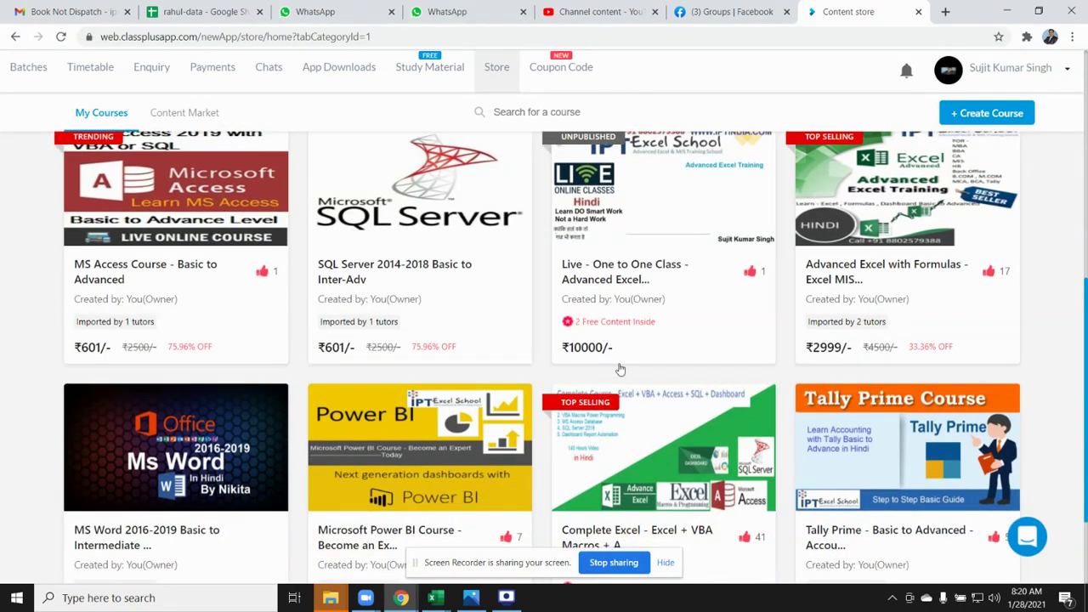
{"action": "scroll", "coordinate": [848, 375], "scroll_direction": "down", "scroll_amount": 1}
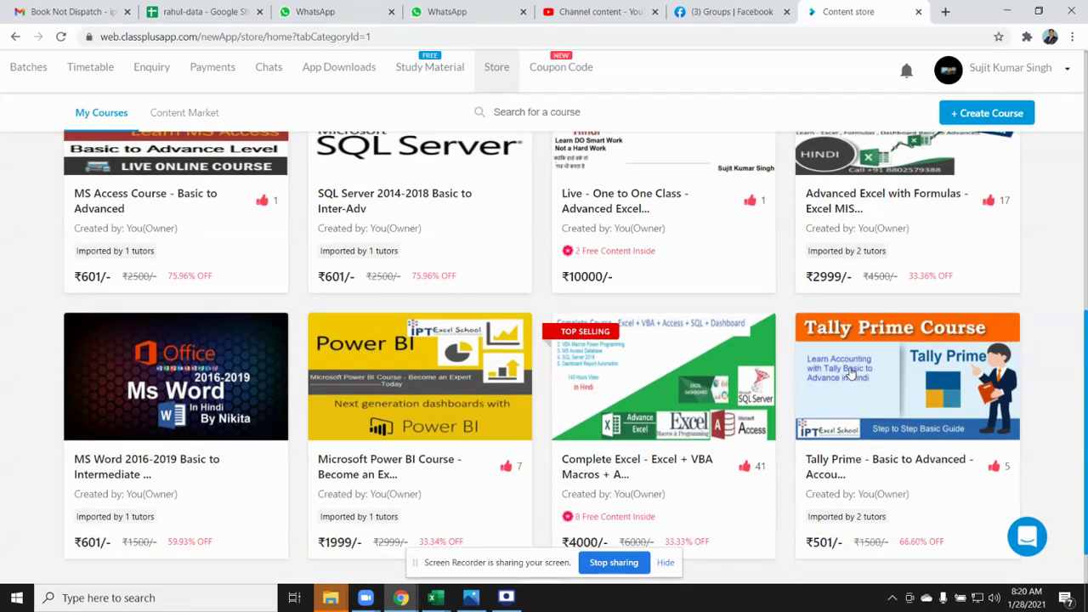
{"action": "scroll", "coordinate": [848, 374], "scroll_direction": "down", "scroll_amount": 1}
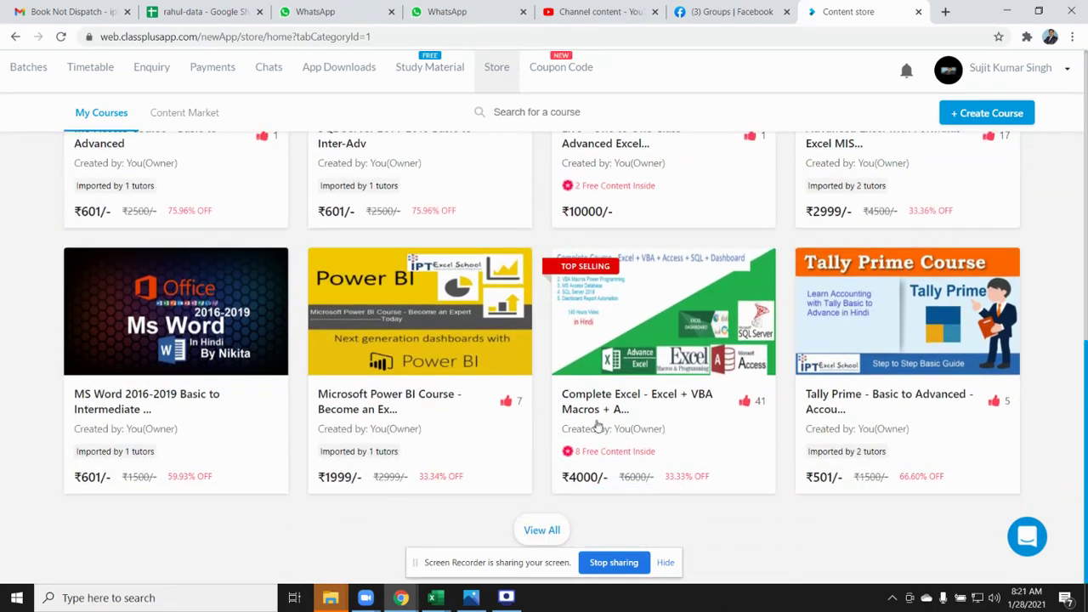
Browse the full My Courses (10) list, then minimize Chrome to the desktop.
{"action": "left_click", "coordinate": [540, 529]}
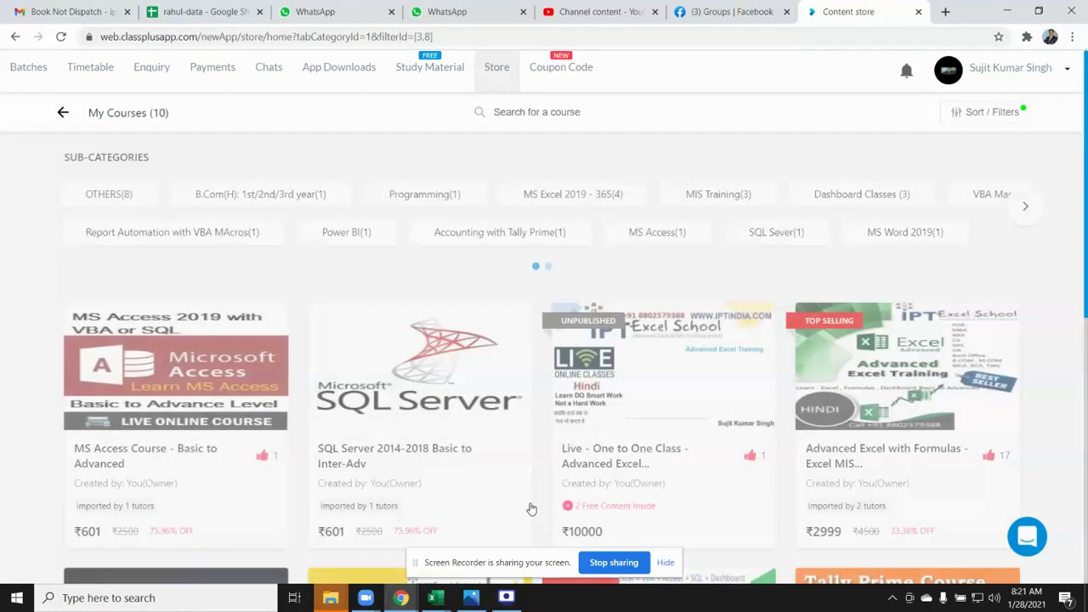
{"action": "scroll", "coordinate": [588, 468], "scroll_direction": "down", "scroll_amount": 5}
{"action": "scroll", "coordinate": [586, 467], "scroll_direction": "down", "scroll_amount": 1}
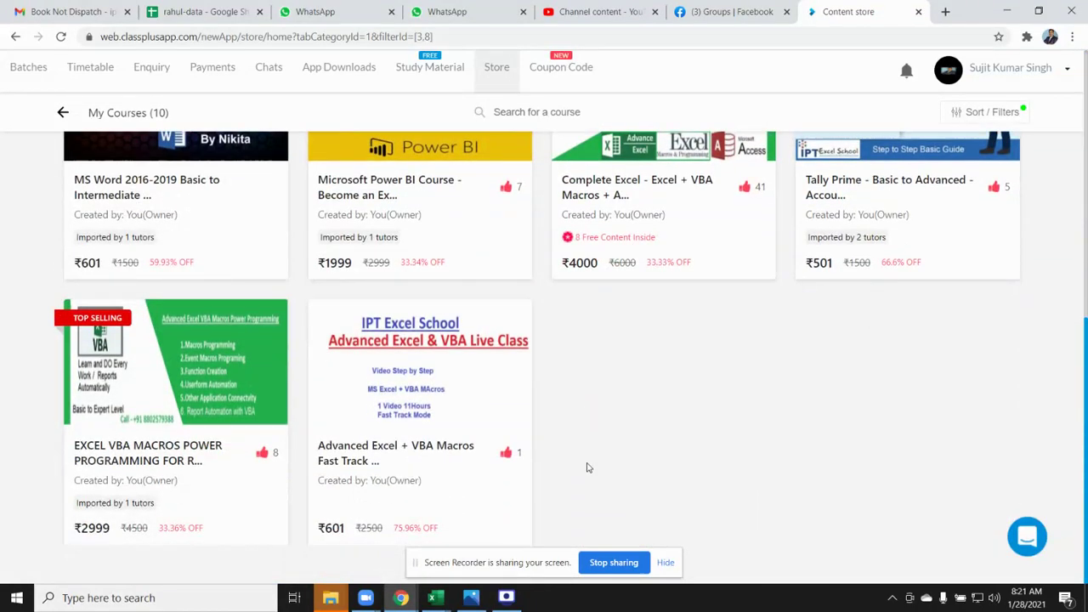
{"action": "scroll", "coordinate": [586, 464], "scroll_direction": "up", "scroll_amount": 2}
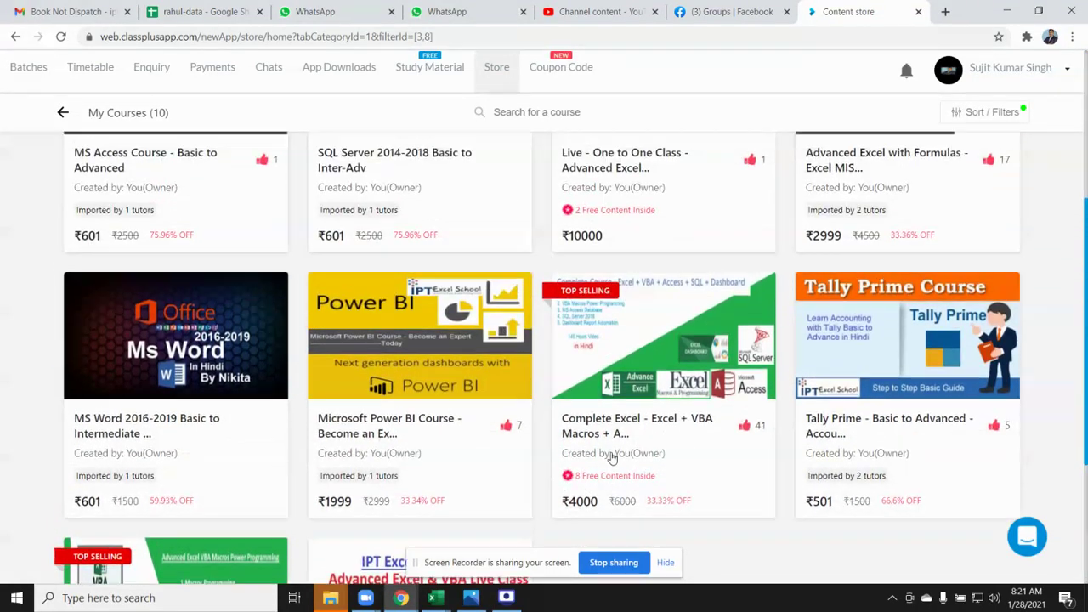
{"action": "scroll", "coordinate": [617, 460], "scroll_direction": "down", "scroll_amount": 2}
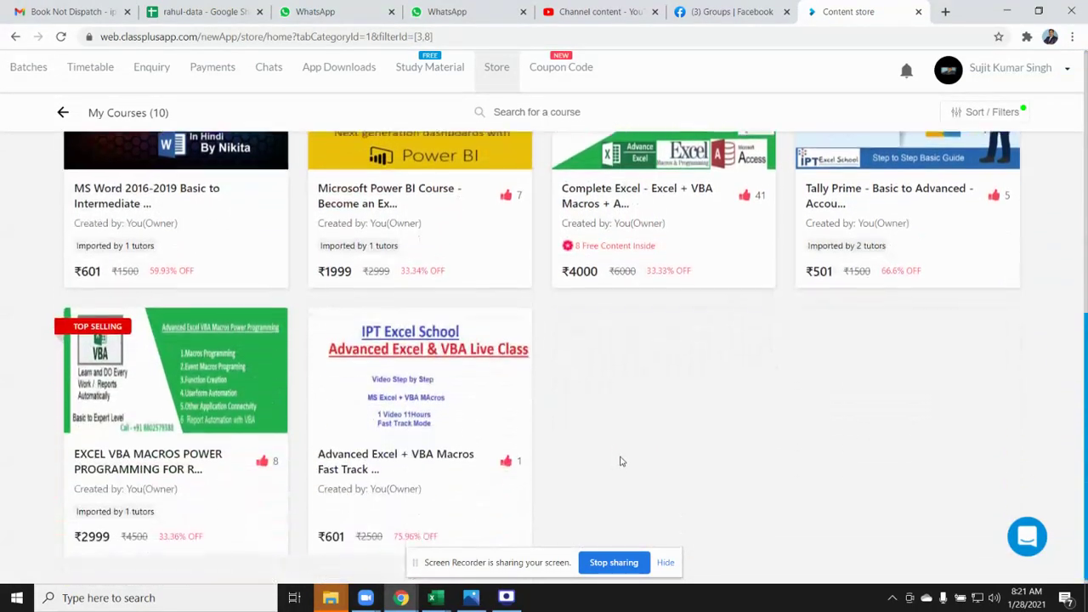
{"action": "scroll", "coordinate": [620, 461], "scroll_direction": "up", "scroll_amount": 3}
{"action": "scroll", "coordinate": [633, 459], "scroll_direction": "up", "scroll_amount": 2}
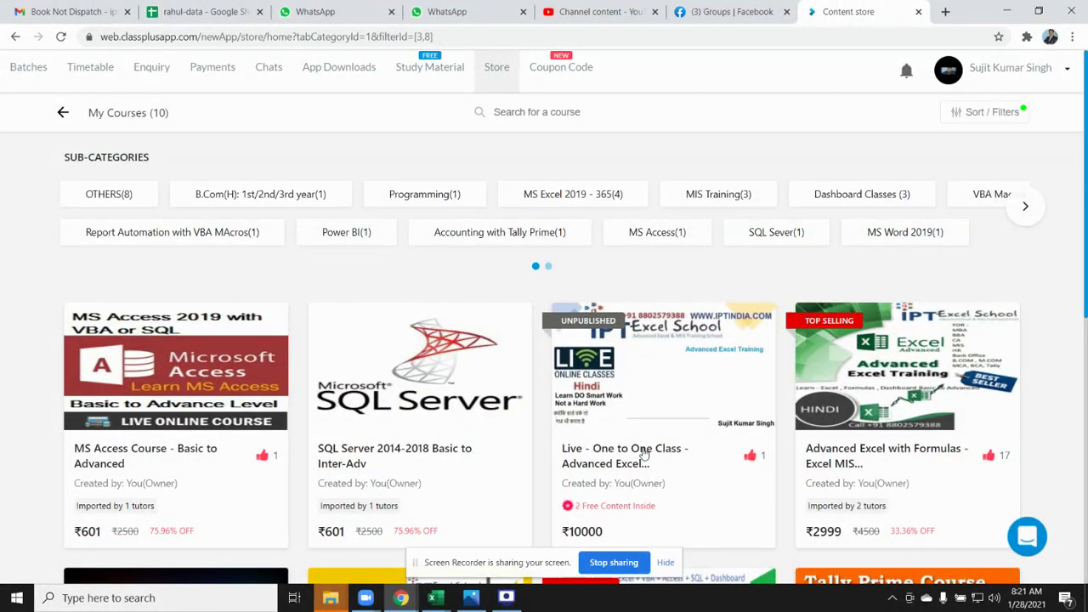
{"action": "left_click", "coordinate": [1005, 12]}
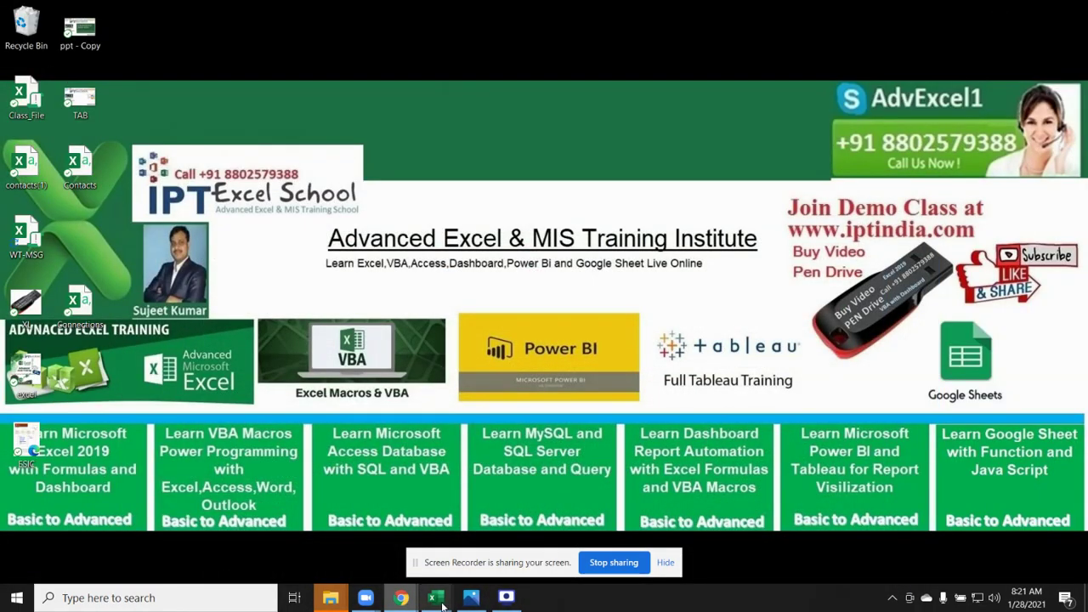
{"action": "mouse_move", "coordinate": [366, 598]}
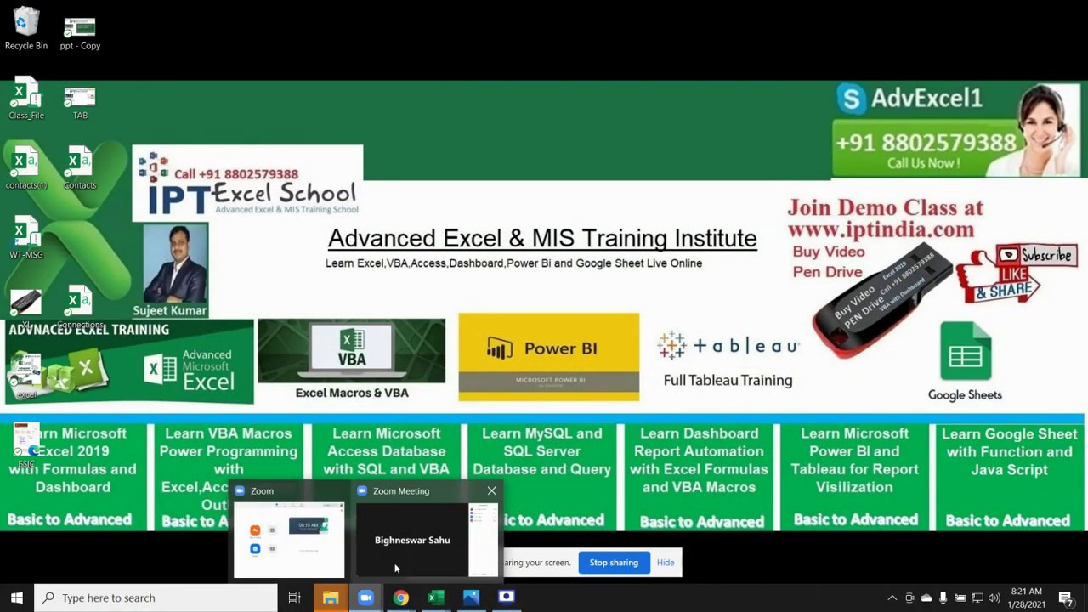
Restore Zoom, unmute the microphone, share the entire screen, and show the participant list.
{"action": "left_click", "coordinate": [394, 563]}
{"action": "left_click", "coordinate": [33, 565]}
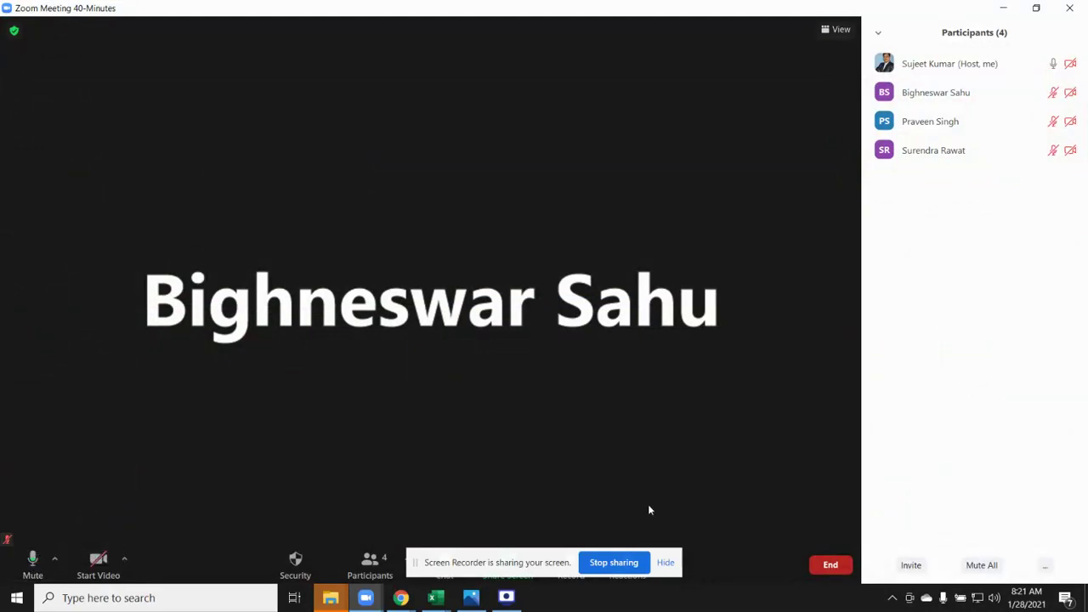
{"action": "left_click", "coordinate": [665, 562]}
{"action": "left_click", "coordinate": [510, 565]}
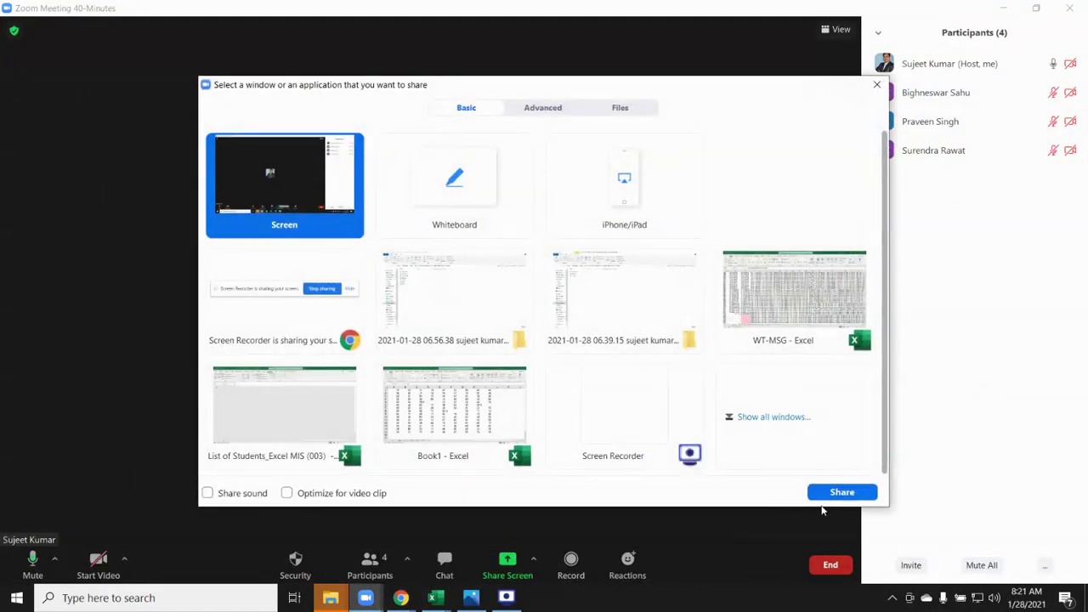
{"action": "left_click", "coordinate": [825, 492]}
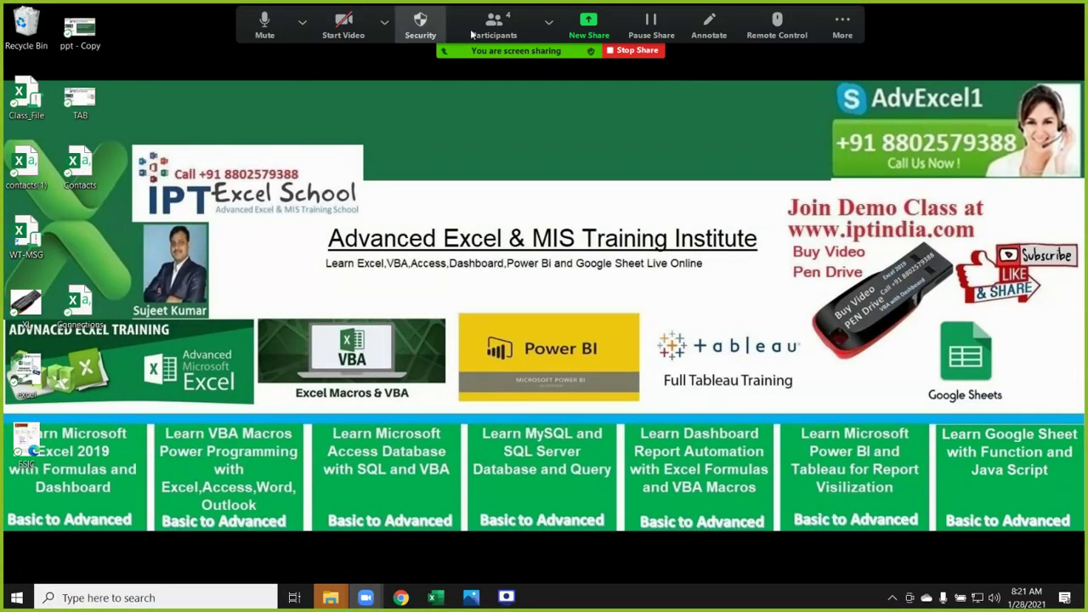
{"action": "left_click", "coordinate": [493, 24]}
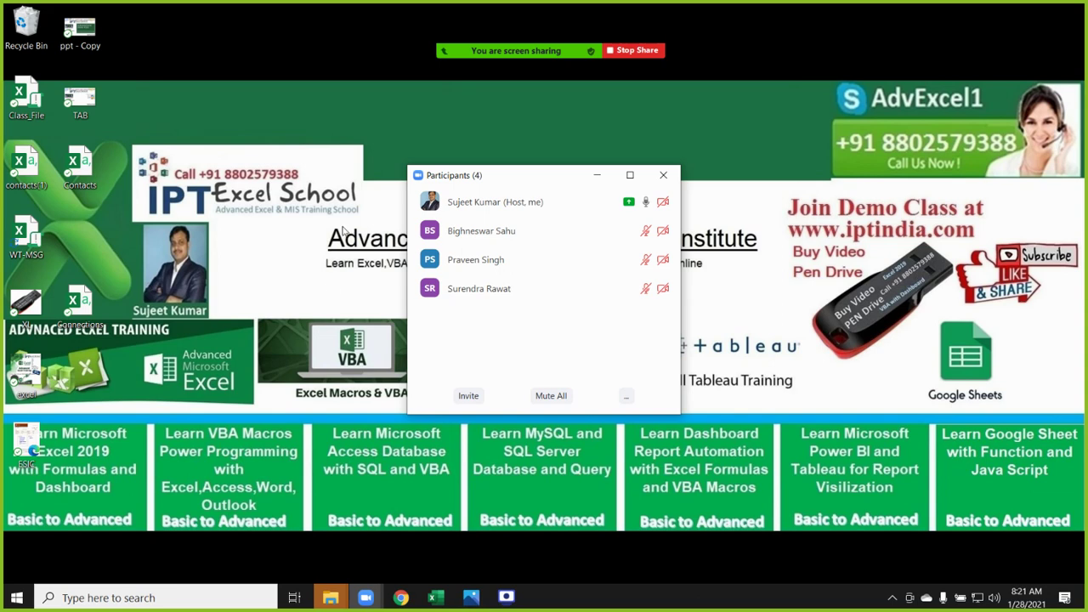
Bring up blank workbook Book4 and grant Allow to Record to all three Zoom attendees.
{"action": "left_click", "coordinate": [662, 175]}
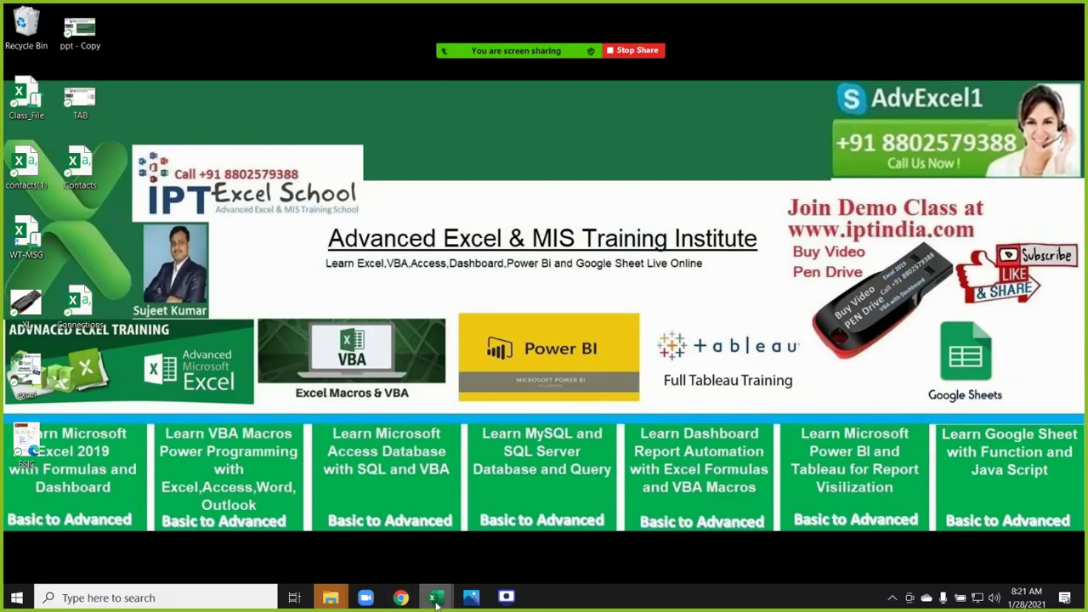
{"action": "mouse_move", "coordinate": [434, 598]}
{"action": "left_click", "coordinate": [306, 566]}
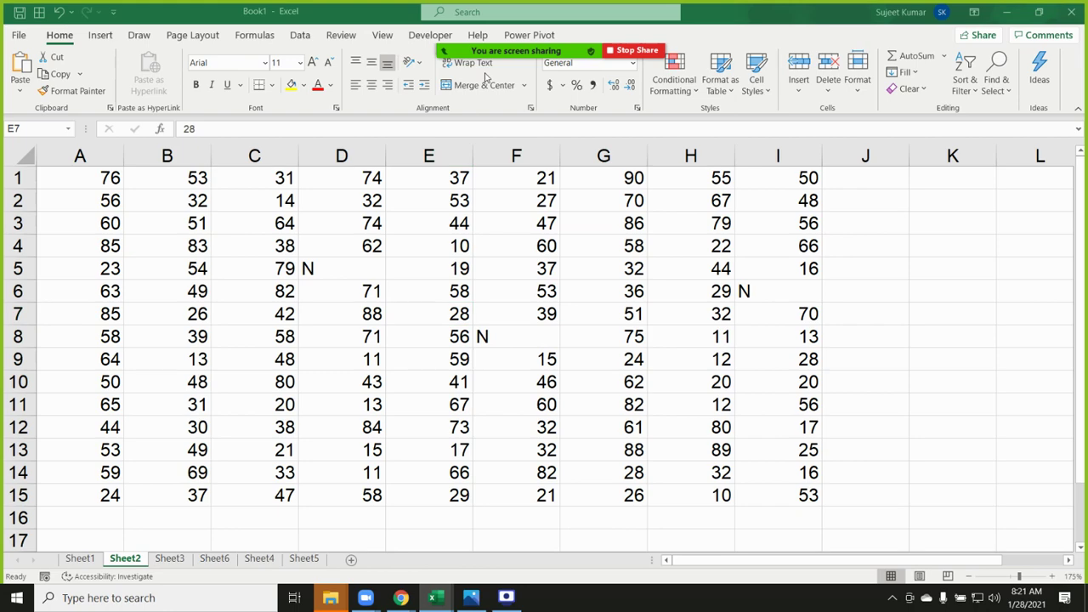
{"action": "mouse_move", "coordinate": [543, 10]}
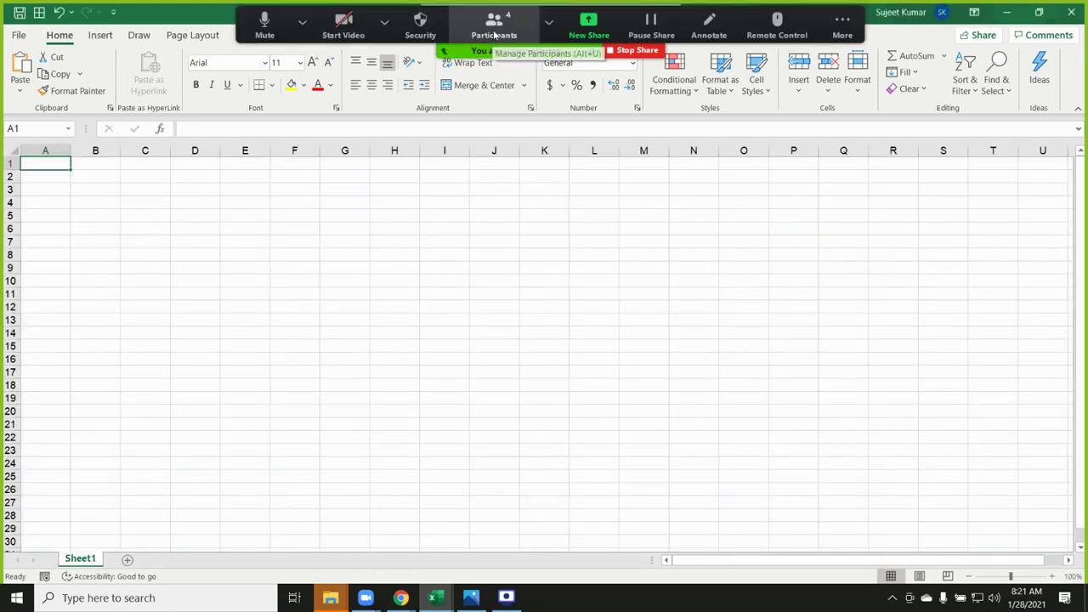
{"action": "left_click", "coordinate": [493, 32]}
{"action": "left_click", "coordinate": [653, 233]}
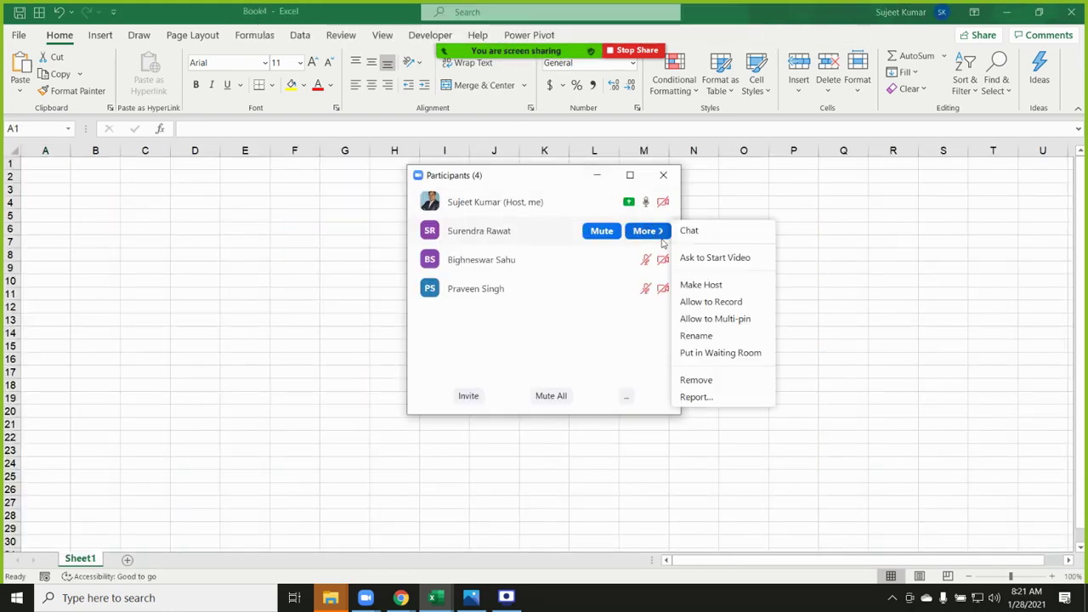
{"action": "left_click", "coordinate": [706, 301]}
{"action": "left_click", "coordinate": [646, 259]}
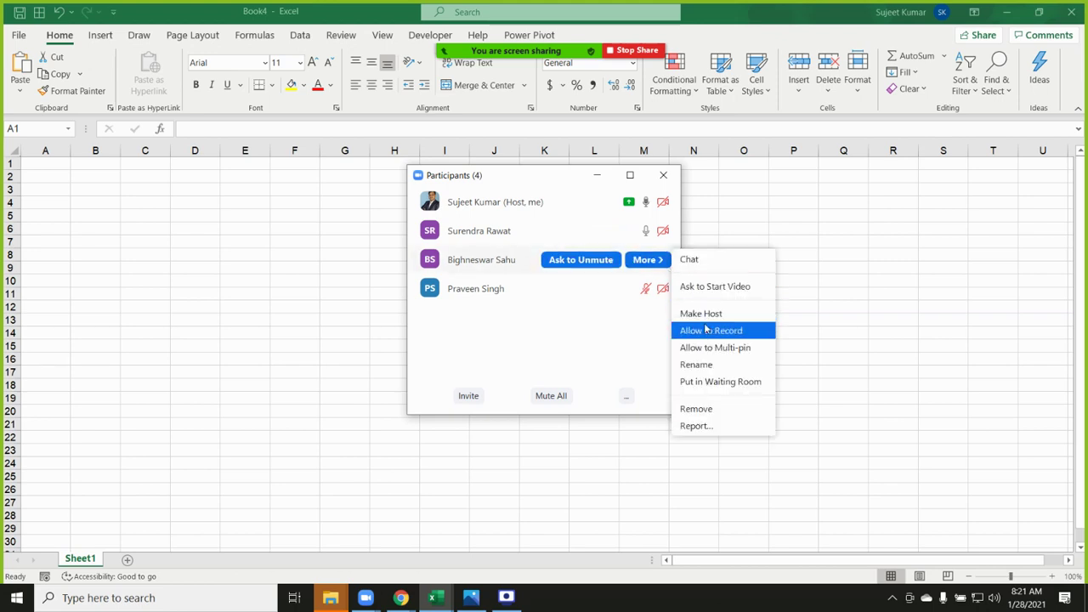
{"action": "left_click", "coordinate": [705, 330]}
{"action": "left_click", "coordinate": [666, 290]}
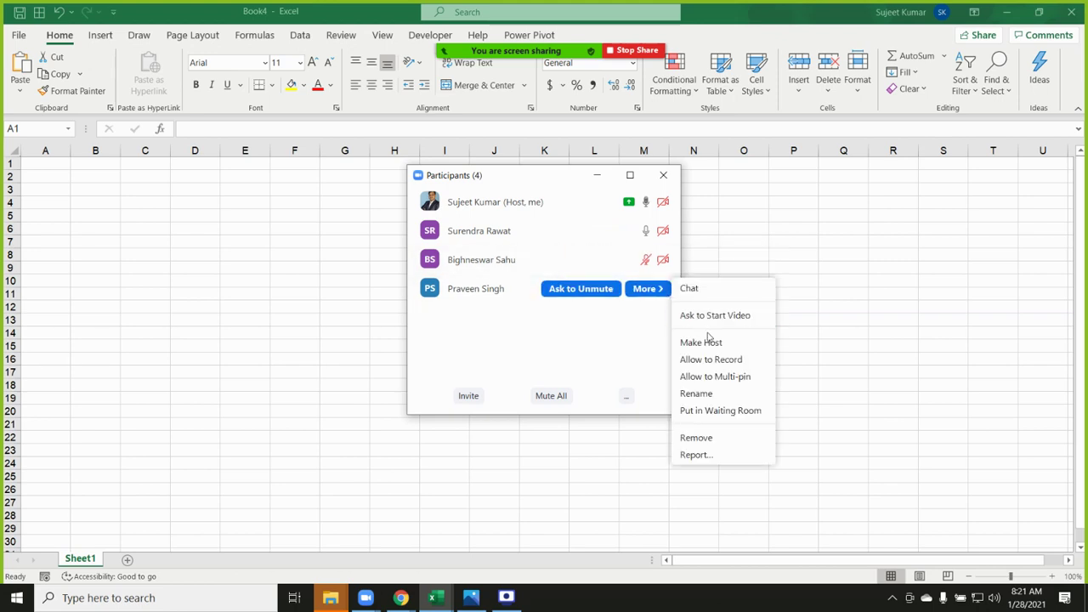
{"action": "left_click", "coordinate": [714, 360]}
{"action": "left_click", "coordinate": [665, 176]}
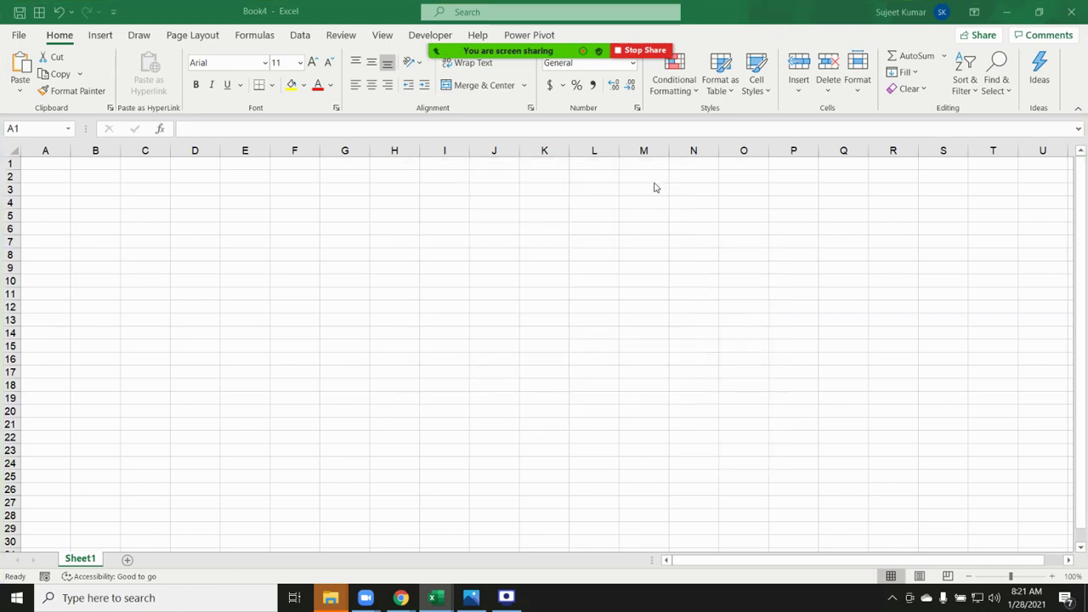
{"action": "left_click", "coordinate": [204, 188]}
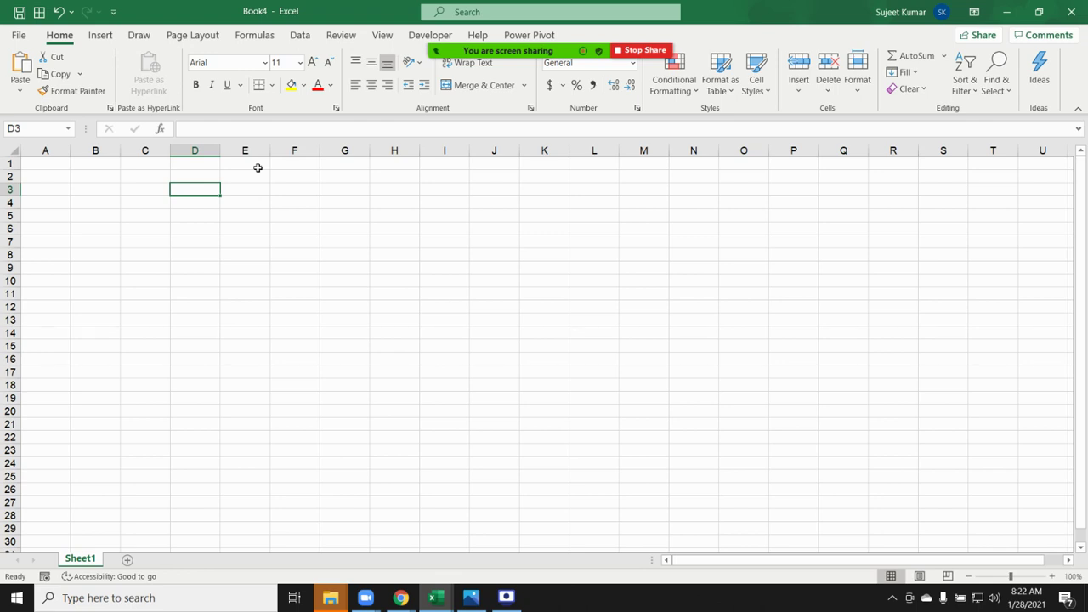
{"action": "left_click", "coordinate": [142, 185]}
{"action": "left_click", "coordinate": [159, 242]}
{"action": "left_click", "coordinate": [297, 256]}
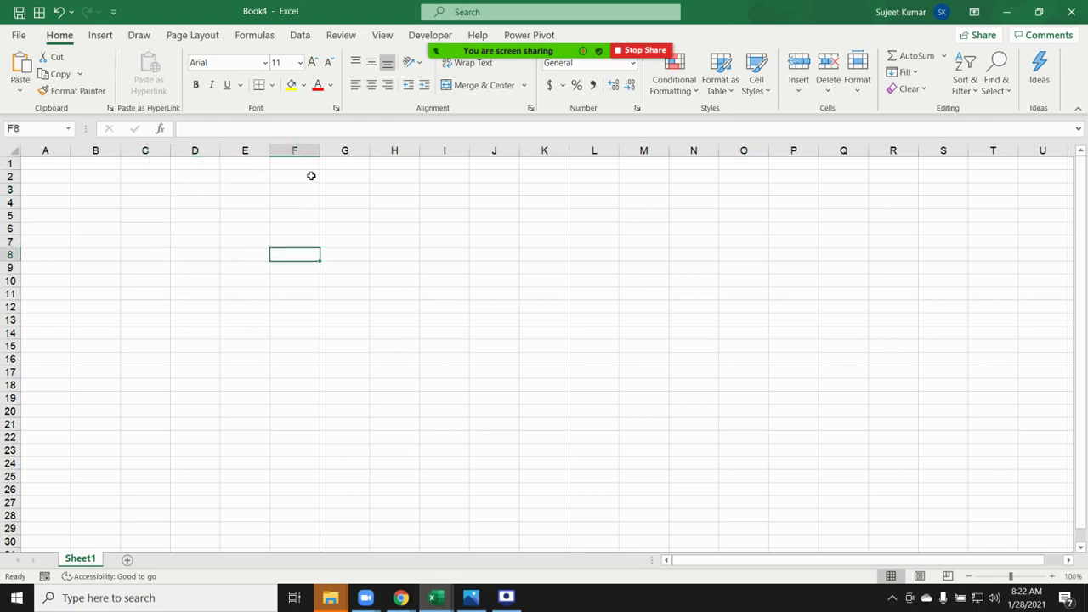
{"action": "left_click", "coordinate": [311, 175]}
{"action": "left_click", "coordinate": [182, 187]}
{"action": "left_click", "coordinate": [244, 228]}
{"action": "left_click", "coordinate": [348, 241]}
{"action": "left_click", "coordinate": [390, 281]}
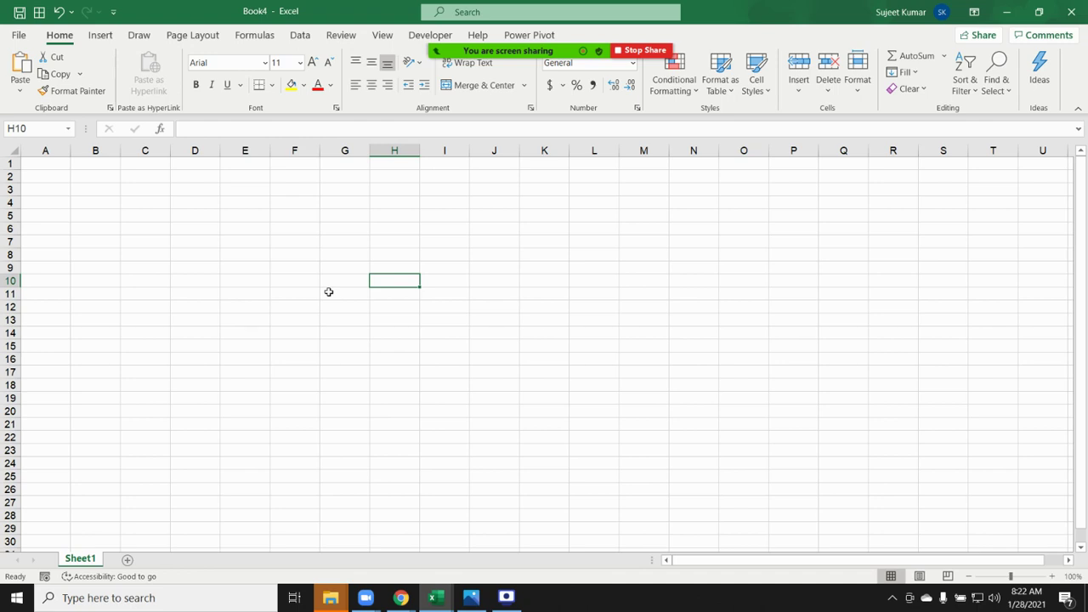
{"action": "left_click", "coordinate": [255, 243]}
{"action": "mouse_move", "coordinate": [508, 51]}
{"action": "mouse_move", "coordinate": [561, 47]}
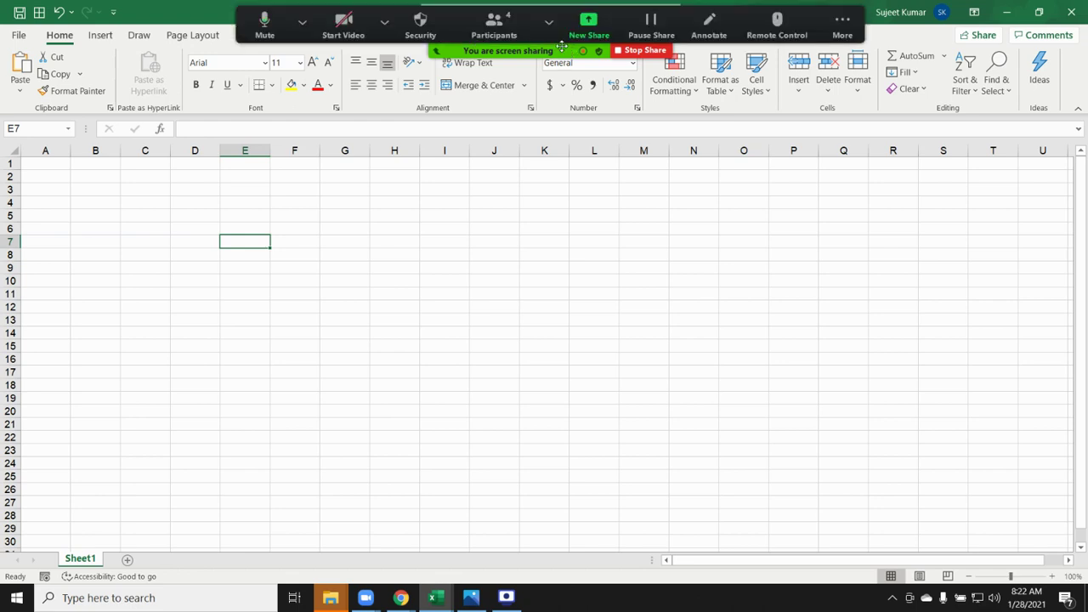
{"action": "left_click", "coordinate": [493, 29]}
{"action": "left_click", "coordinate": [663, 176]}
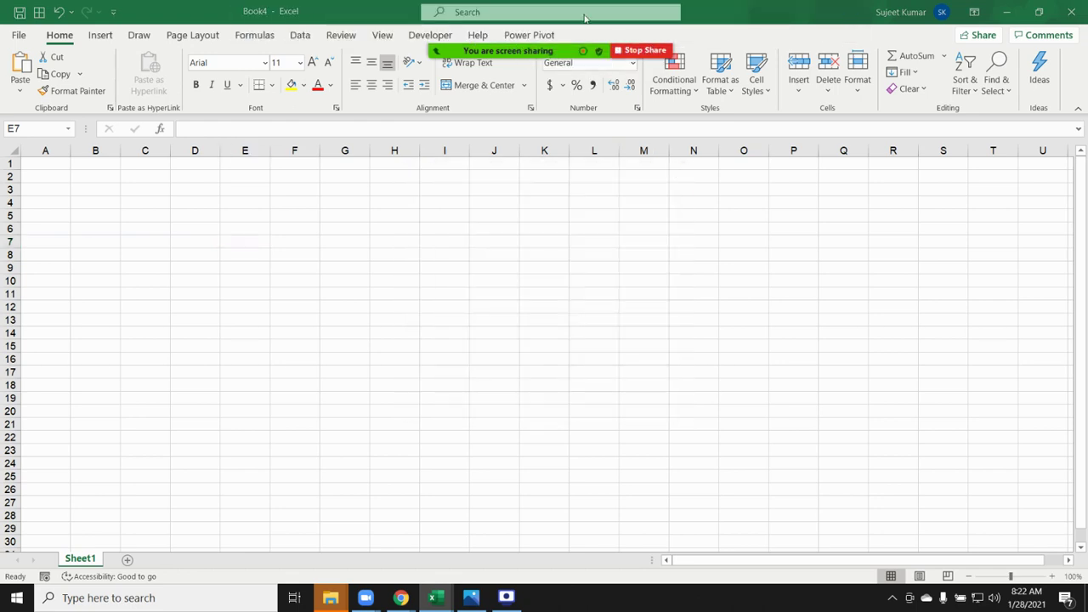
{"action": "left_click", "coordinate": [842, 26]}
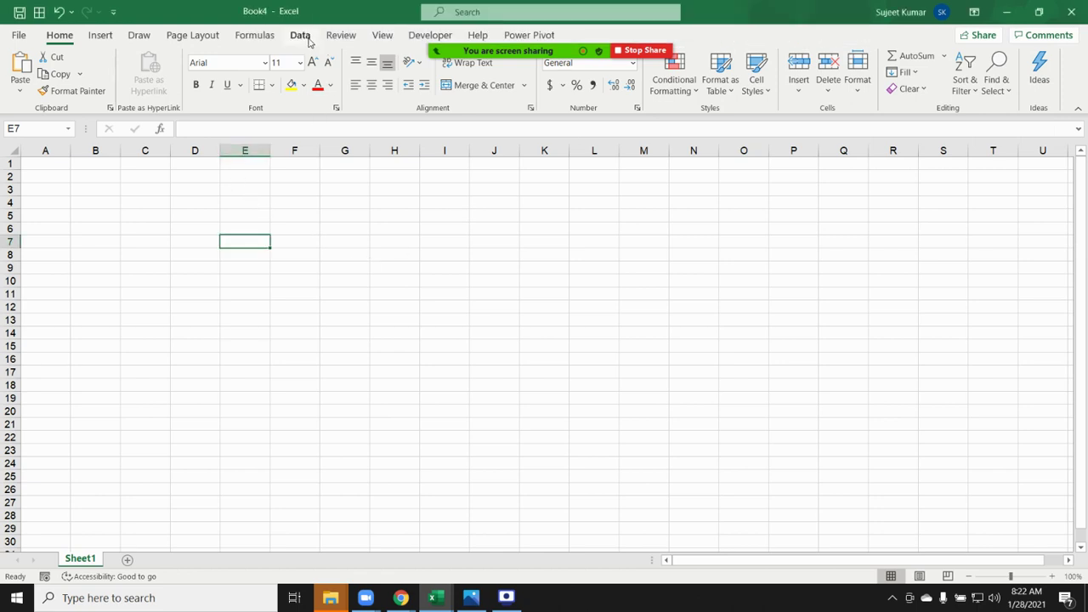
{"action": "left_click", "coordinate": [308, 41]}
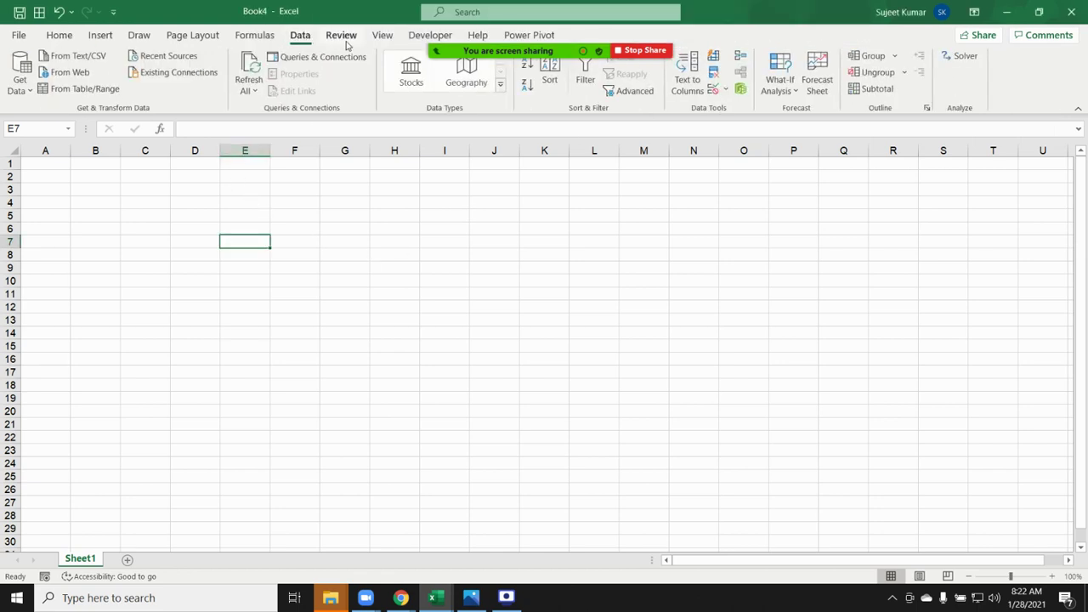
{"action": "left_click", "coordinate": [66, 36]}
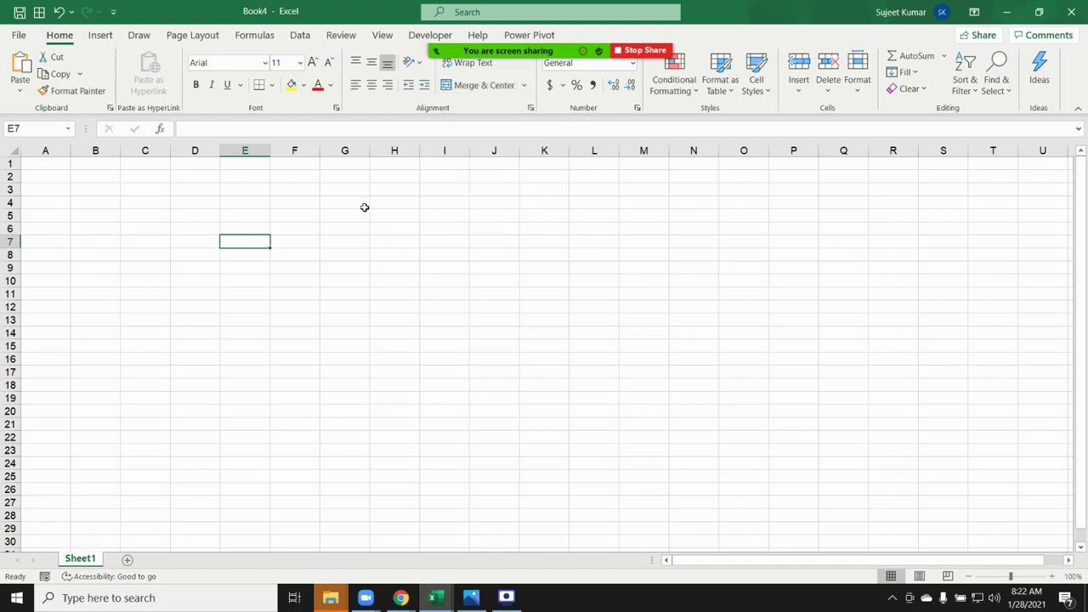
Record Macro1 that merges and centres cells F4:H10.
{"action": "left_click_drag", "start_coordinate": [292, 204], "coordinate": [412, 280]}
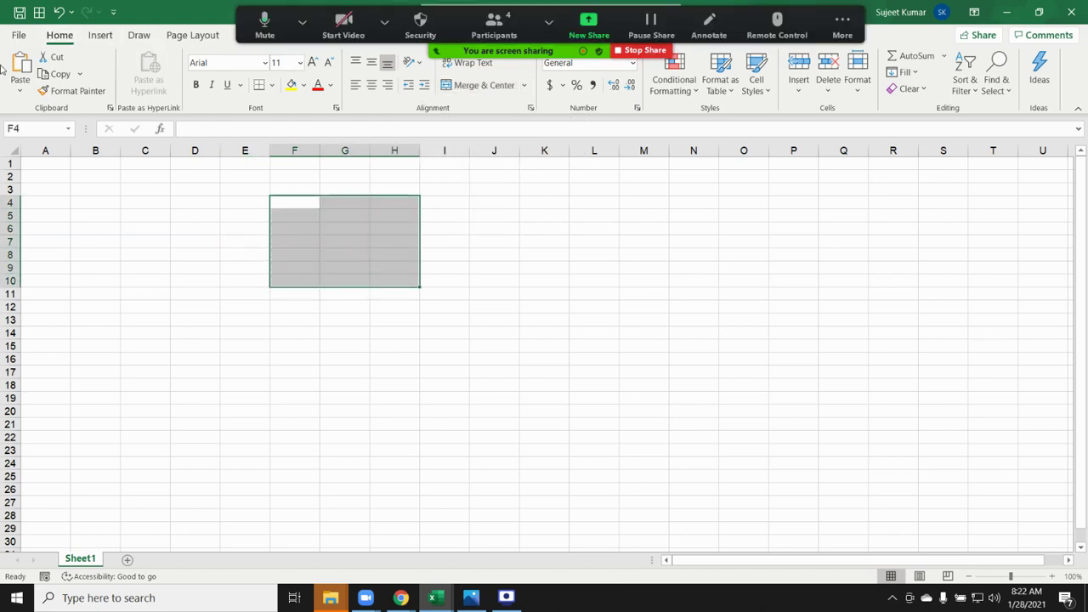
{"action": "left_click", "coordinate": [42, 577]}
{"action": "left_click", "coordinate": [569, 456]}
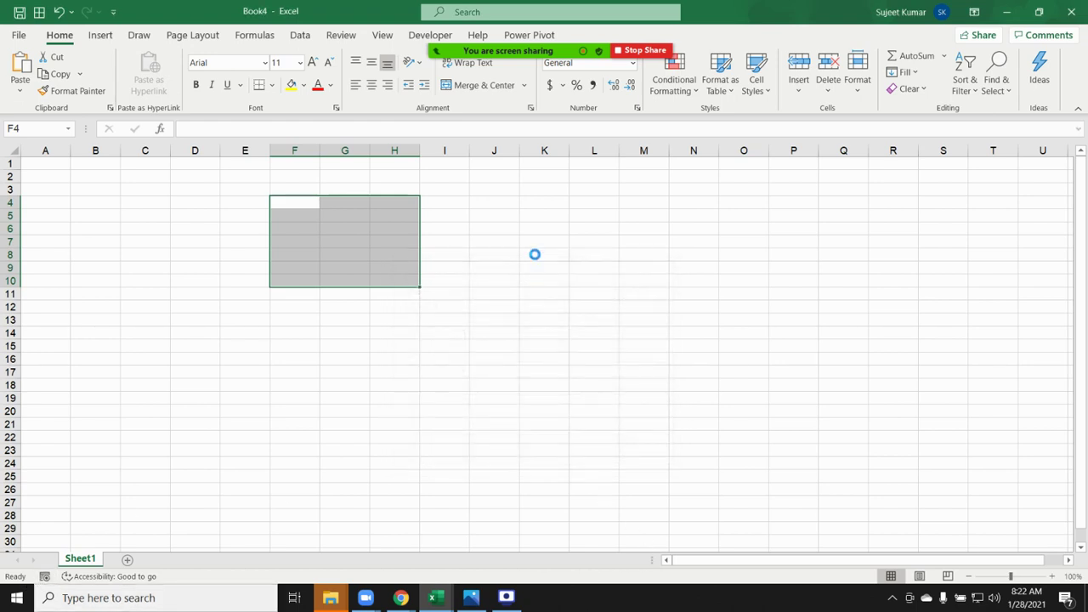
{"action": "left_click", "coordinate": [489, 86]}
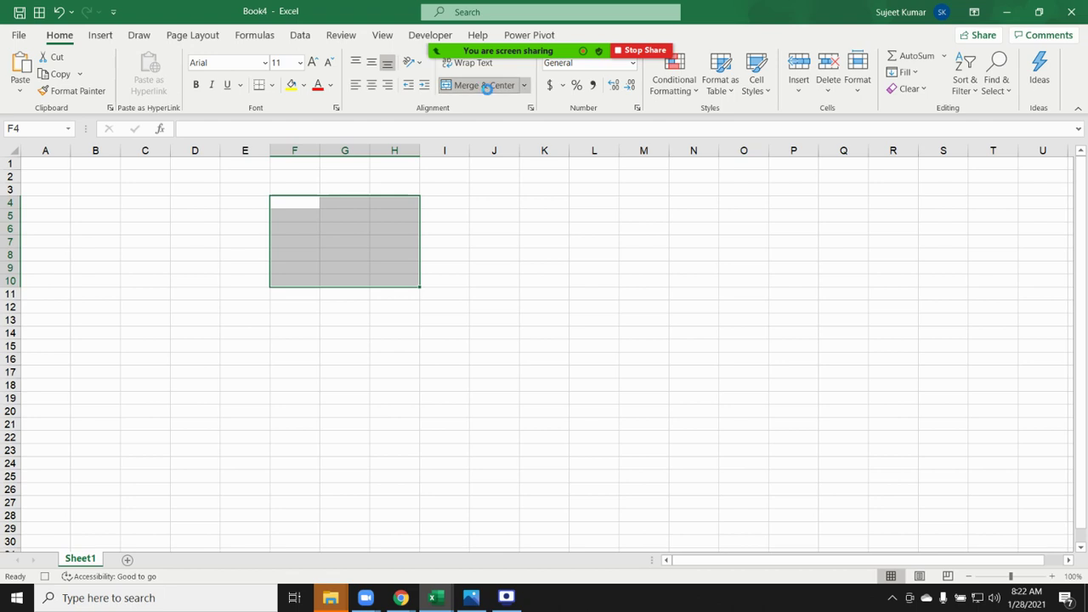
{"action": "left_click", "coordinate": [45, 577]}
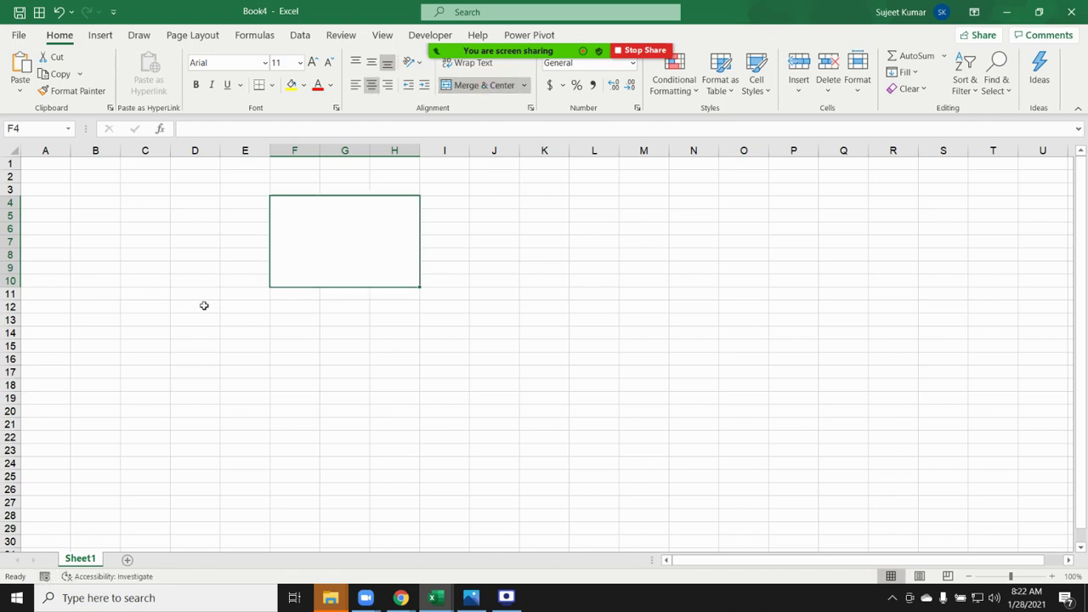
Open Macro1 in the VBA editor, select its With Selection…Selection.Merge code, then close the editor.
{"action": "left_click", "coordinate": [425, 35]}
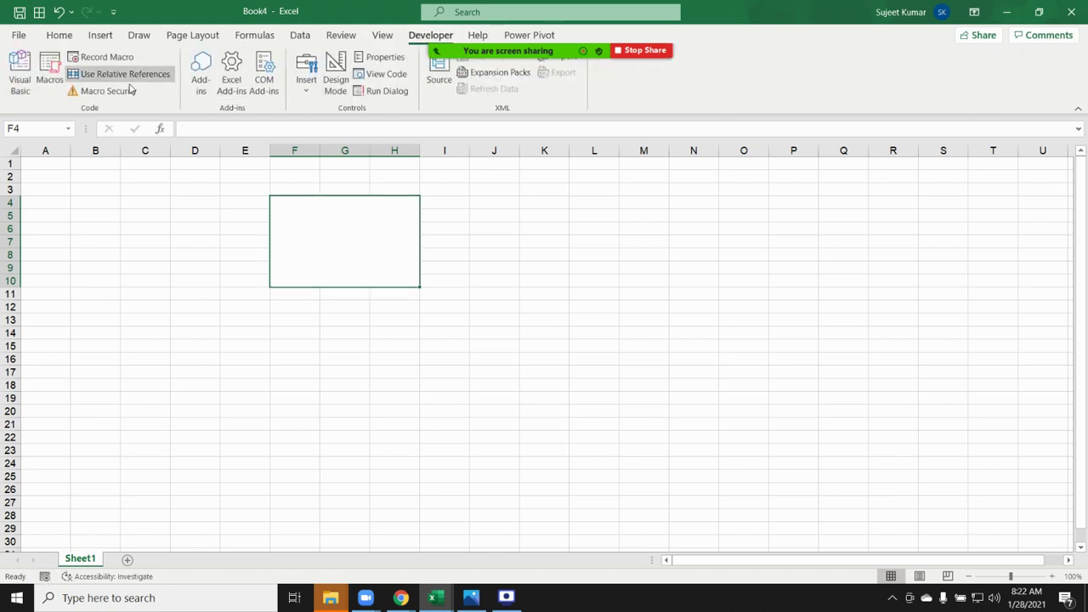
{"action": "left_click", "coordinate": [49, 75]}
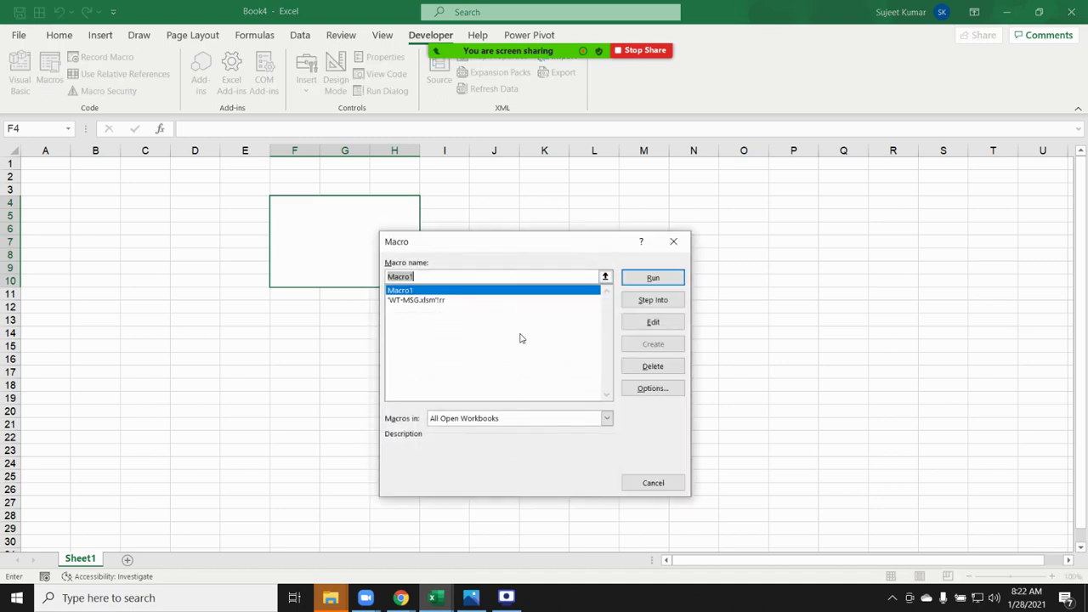
{"action": "left_click", "coordinate": [667, 328]}
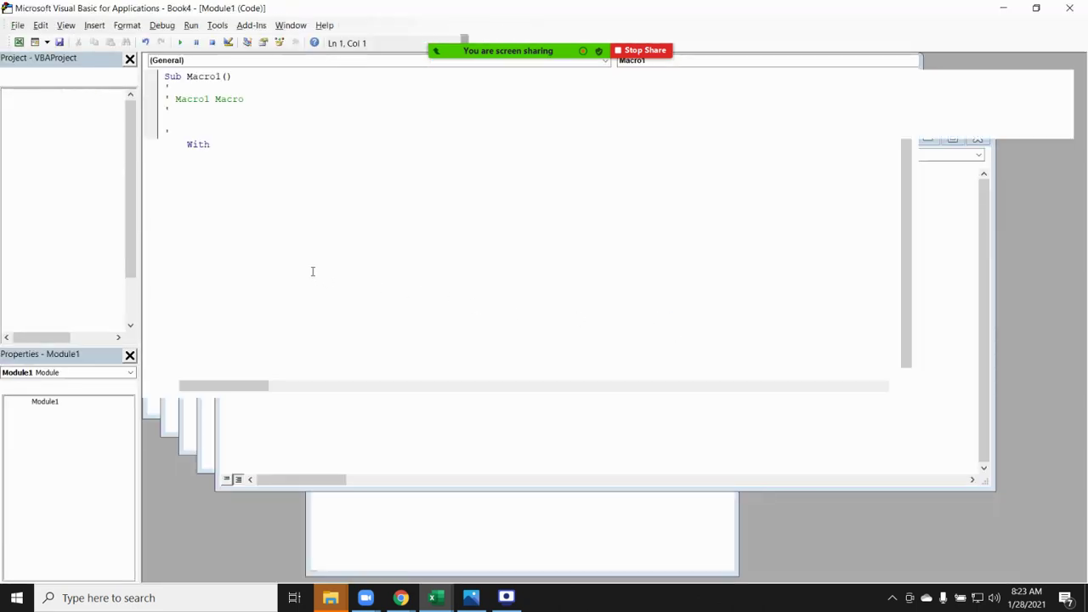
{"action": "left_click_drag", "start_coordinate": [312, 271], "coordinate": [177, 159]}
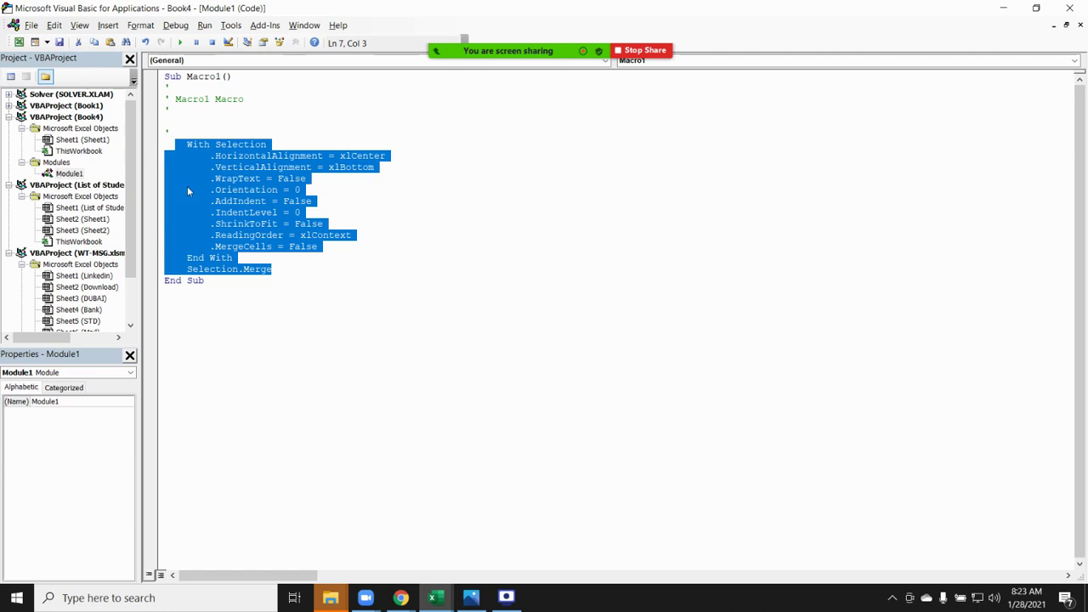
{"action": "left_click", "coordinate": [1069, 9]}
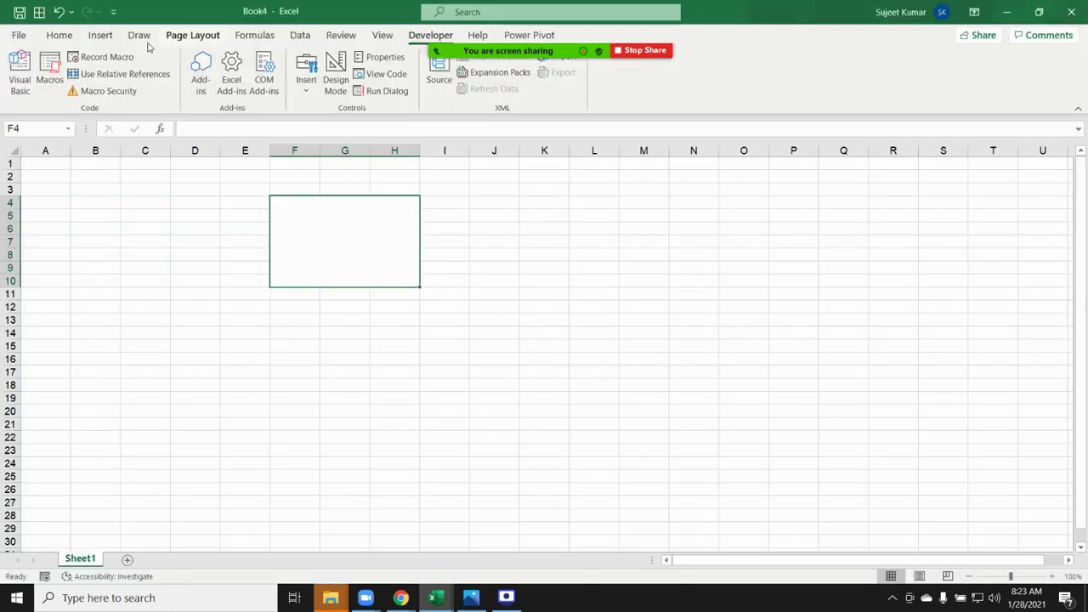
Unmerge F4:H10 via Merge & Center, then bring up the Macro dialog listing Macro1 and rr.
{"action": "left_click", "coordinate": [62, 41]}
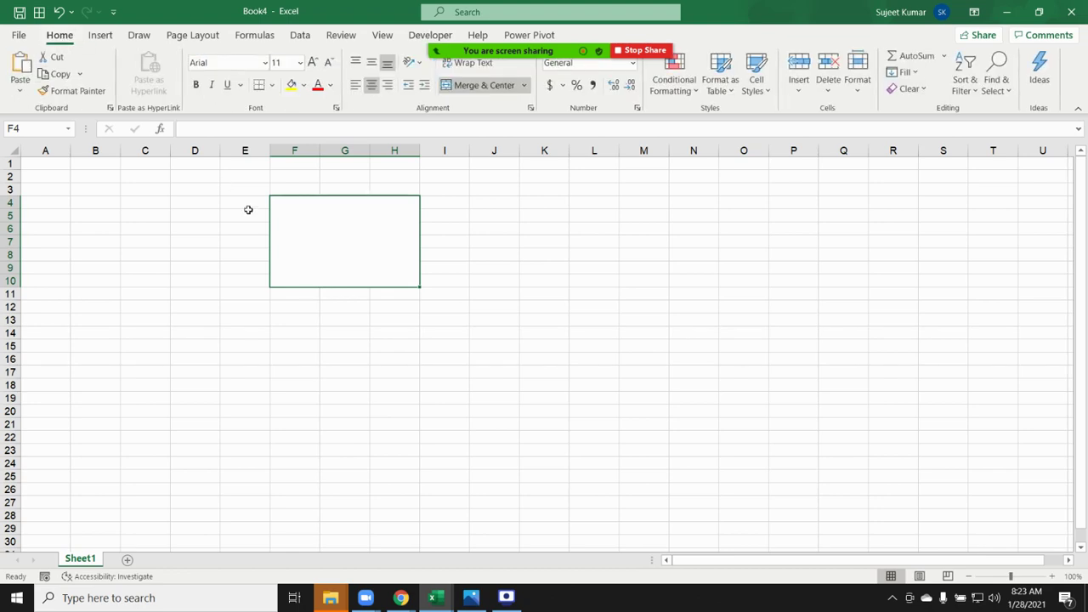
{"action": "left_click", "coordinate": [500, 88]}
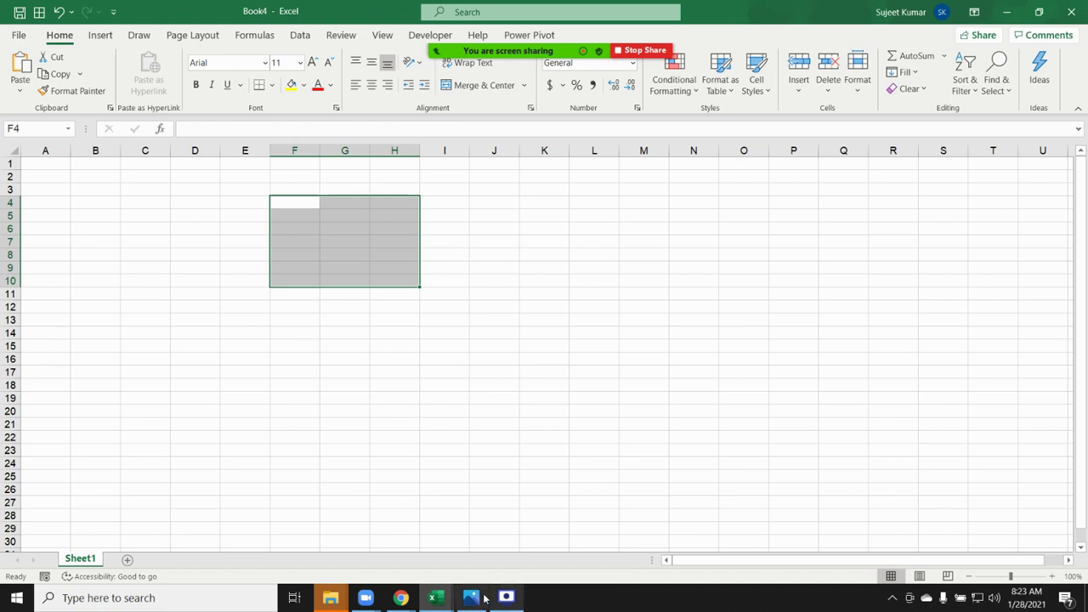
{"action": "left_click", "coordinate": [446, 598]}
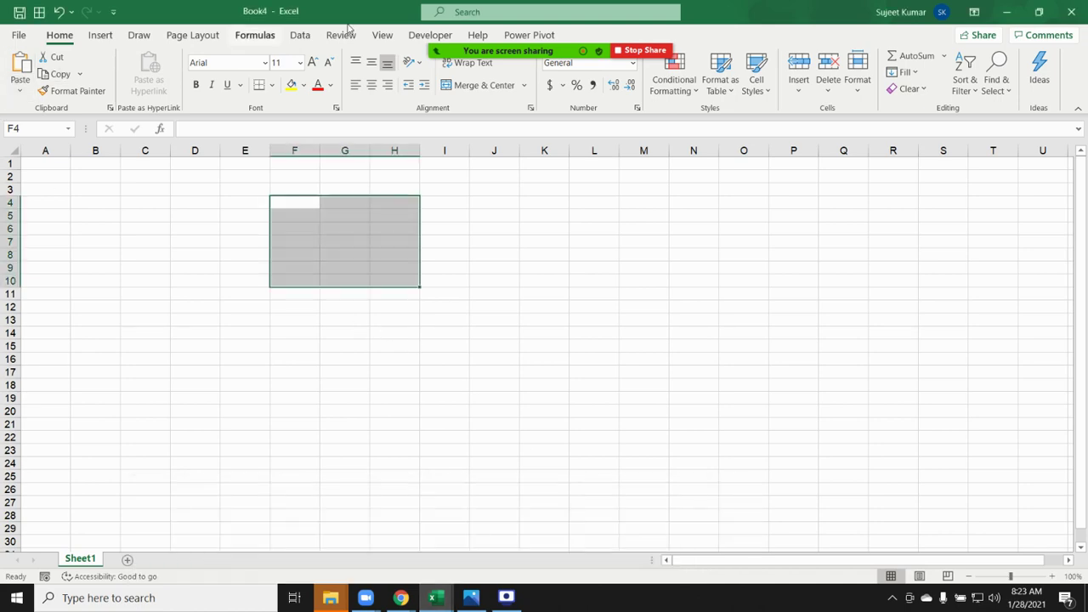
{"action": "left_click", "coordinate": [443, 34]}
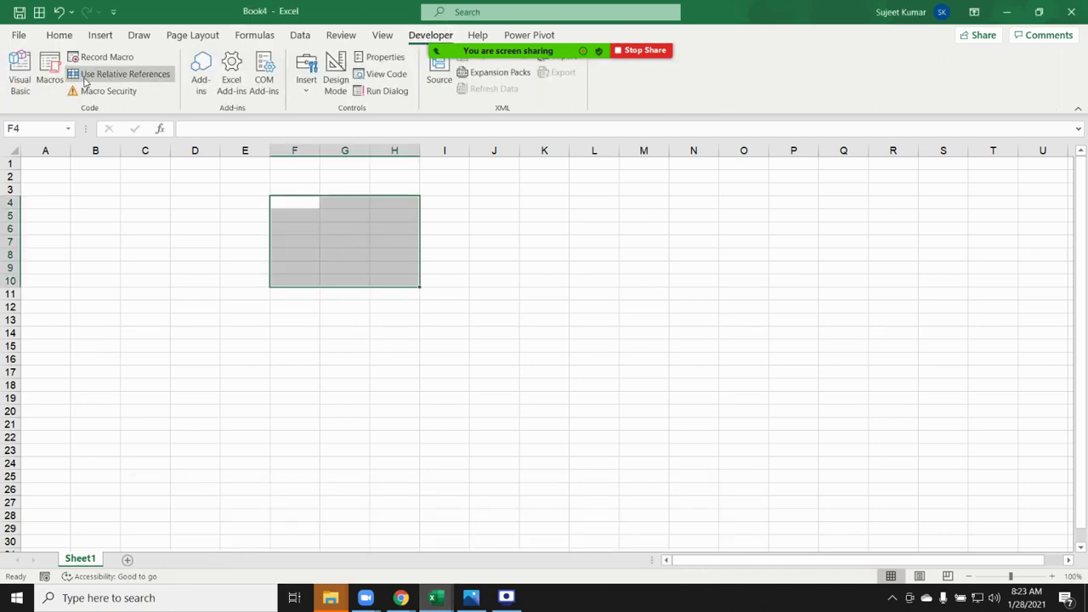
{"action": "left_click", "coordinate": [49, 72]}
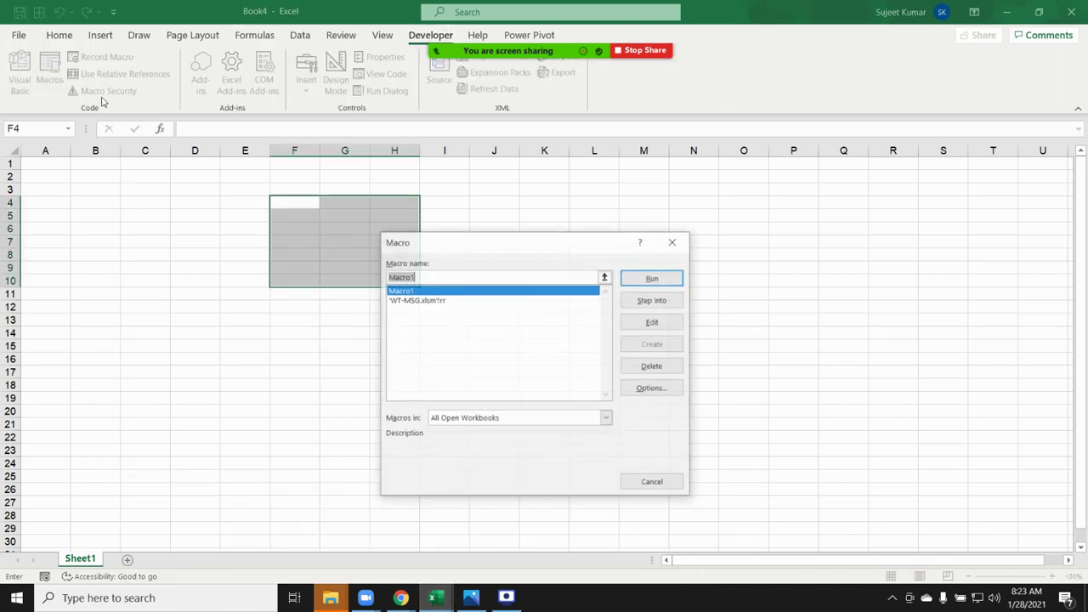
Open Macro1's code and go through Selection, HorizontalAlignment, VerticalAlignment, WrapText, IndentLevel and MergeCells.
{"action": "left_click", "coordinate": [651, 322]}
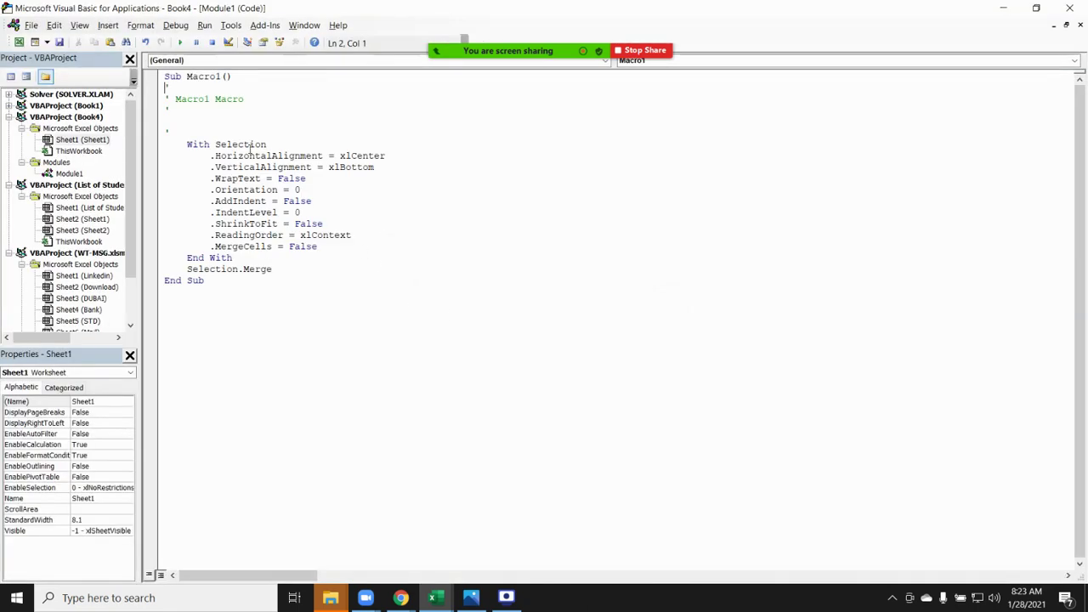
{"action": "double_click", "coordinate": [242, 145]}
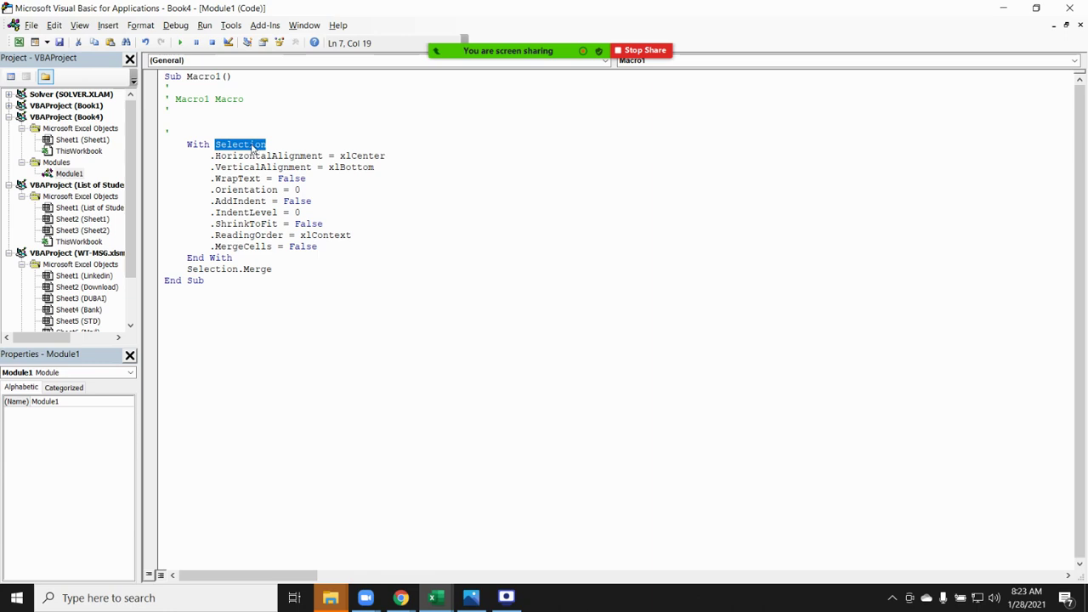
{"action": "double_click", "coordinate": [263, 156]}
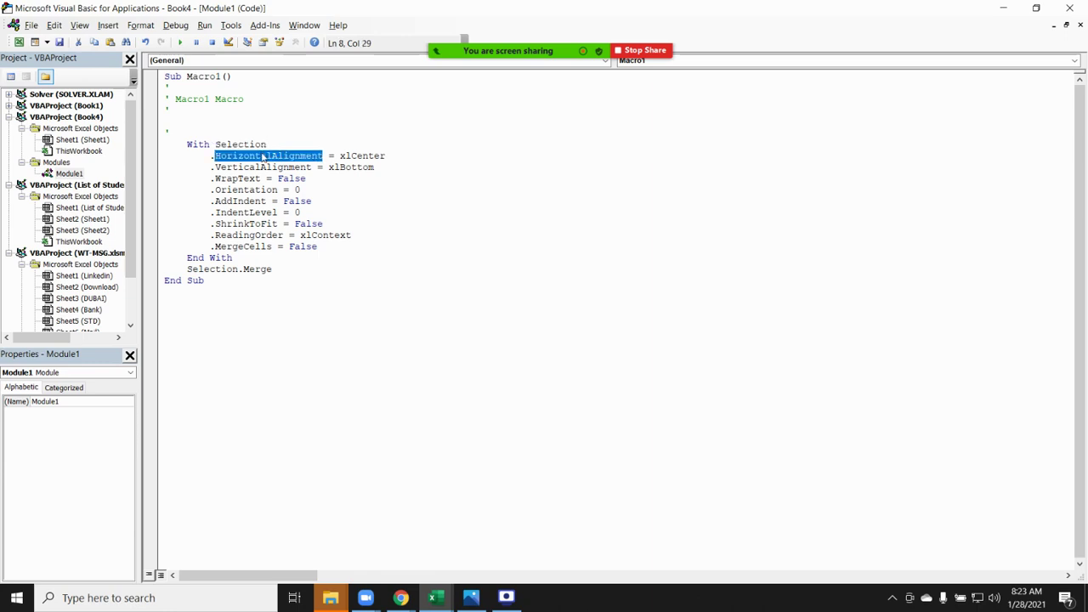
{"action": "double_click", "coordinate": [261, 168]}
{"action": "double_click", "coordinate": [255, 180]}
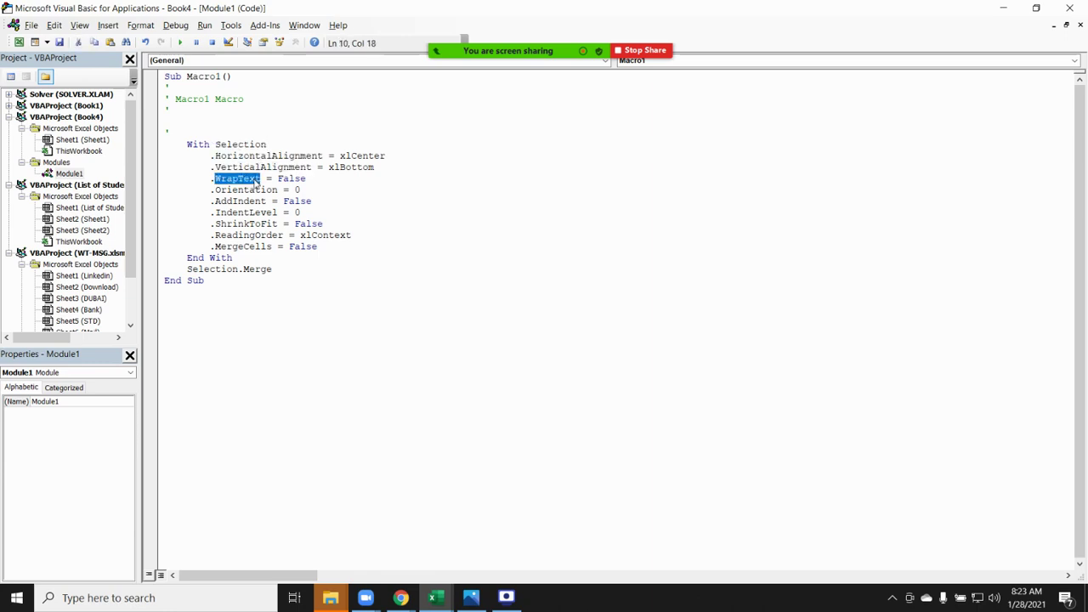
{"action": "left_click", "coordinate": [256, 180]}
{"action": "double_click", "coordinate": [252, 213]}
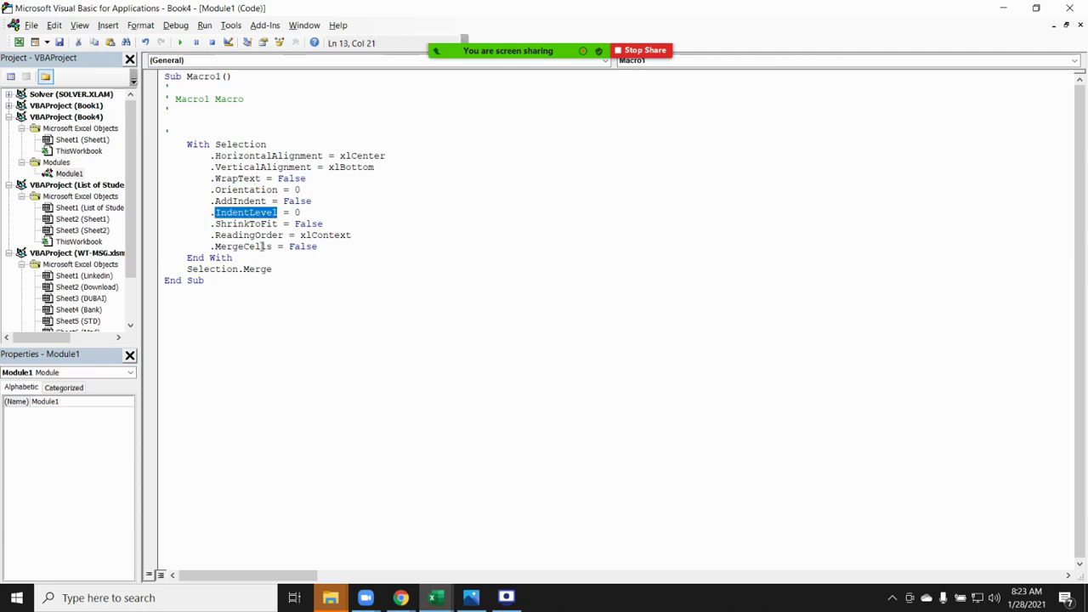
{"action": "double_click", "coordinate": [264, 246]}
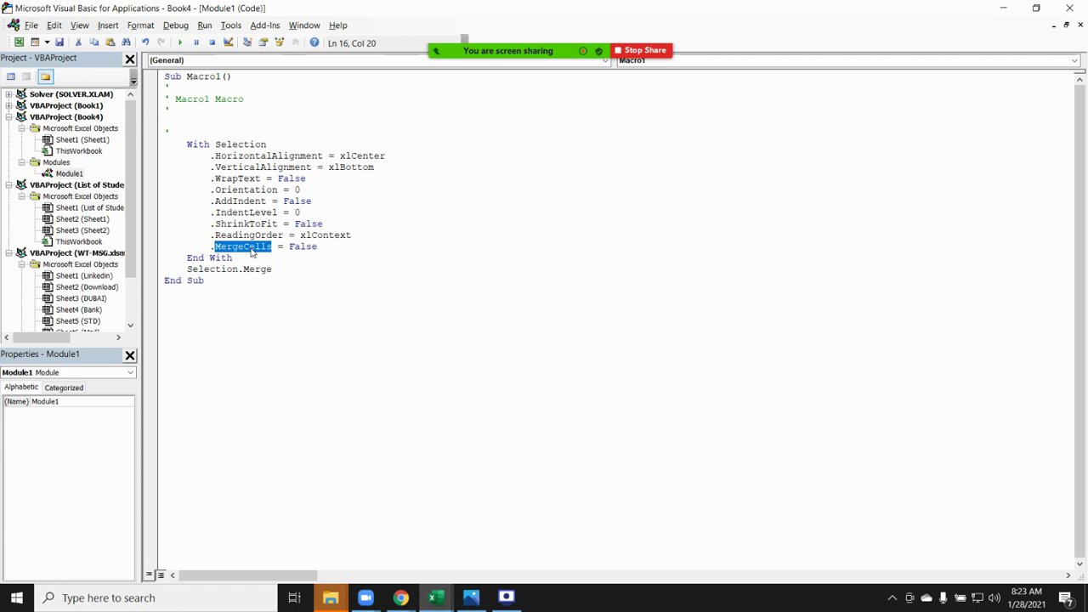
Delete the alignment property lines and With Selection block, keep Selection.Merge, and close the editor.
{"action": "left_click_drag", "start_coordinate": [366, 235], "coordinate": [204, 153]}
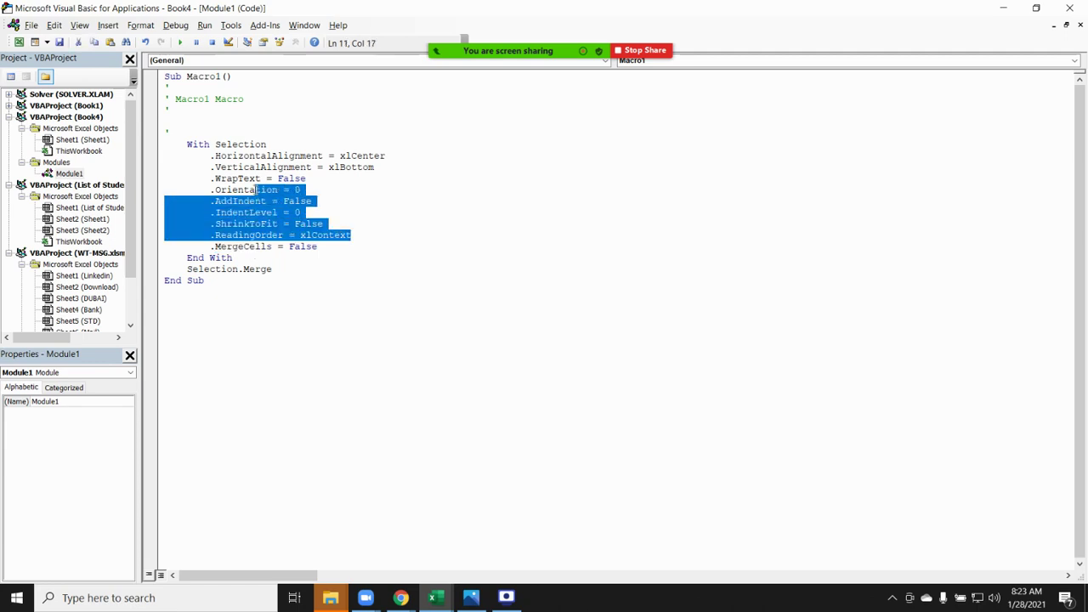
{"action": "key", "text": "Delete"}
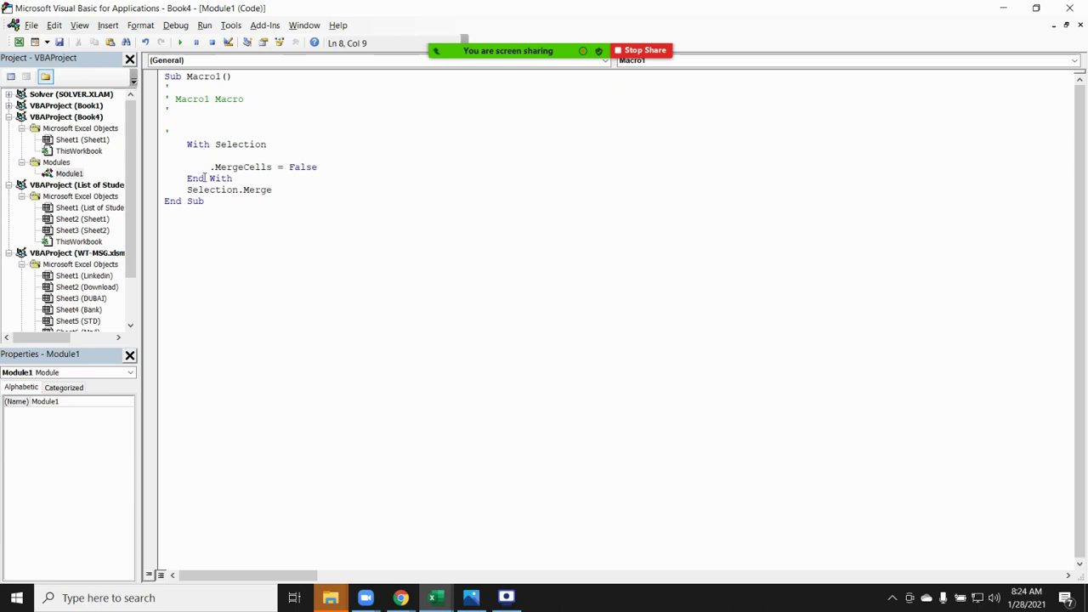
{"action": "left_click", "coordinate": [221, 190]}
{"action": "mouse_move", "coordinate": [274, 189]}
{"action": "left_mouse_down"}
{"action": "mouse_move", "coordinate": [187, 190]}
{"action": "mouse_move", "coordinate": [177, 144]}
{"action": "left_mouse_up"}
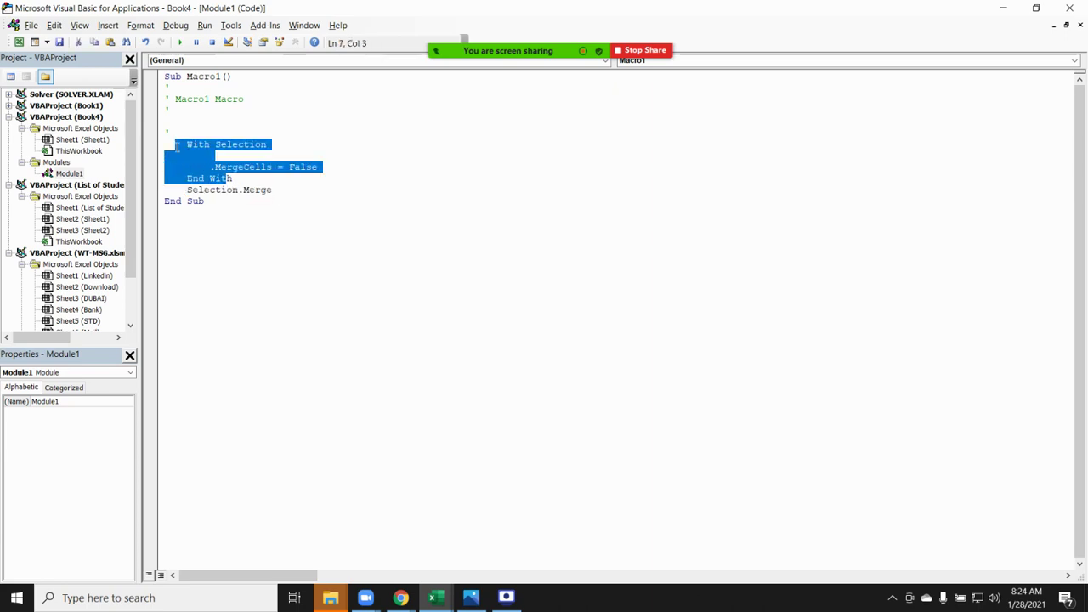
{"action": "key", "text": "Delete"}
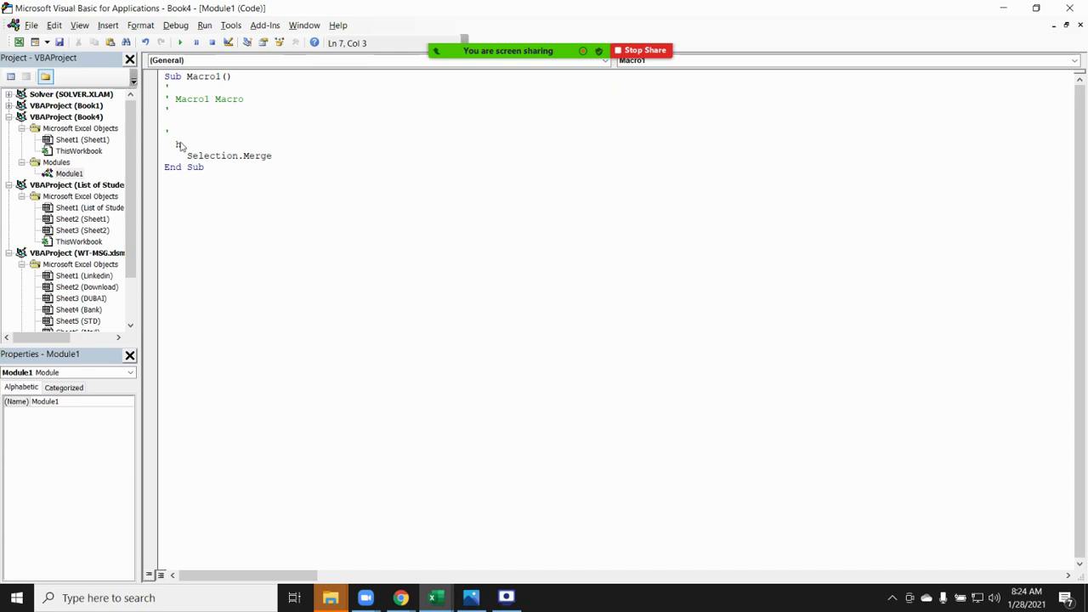
{"action": "left_click", "coordinate": [1070, 8]}
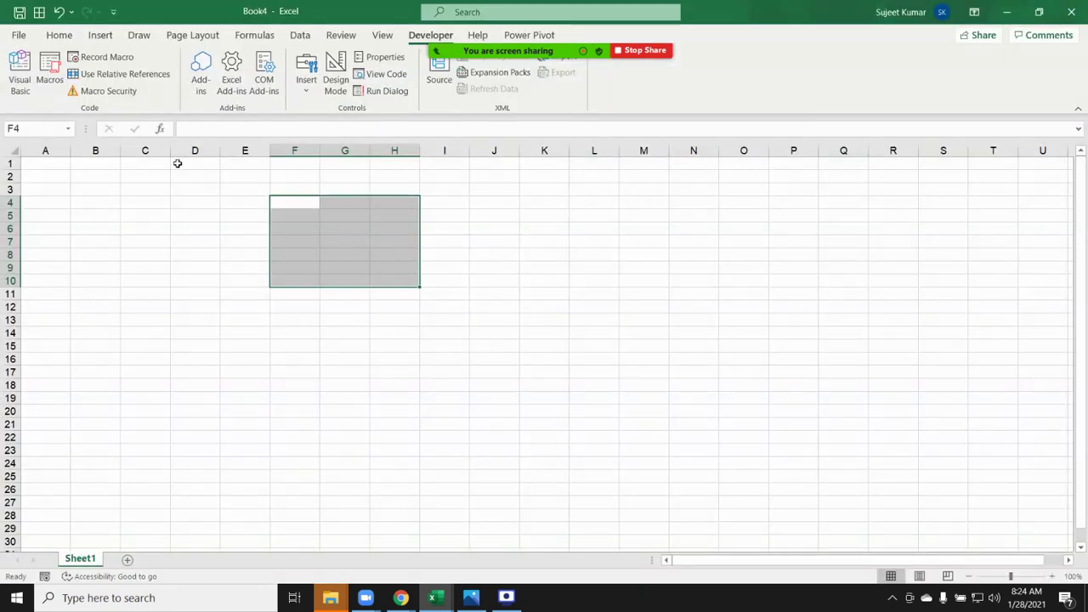
{"action": "left_click", "coordinate": [181, 189]}
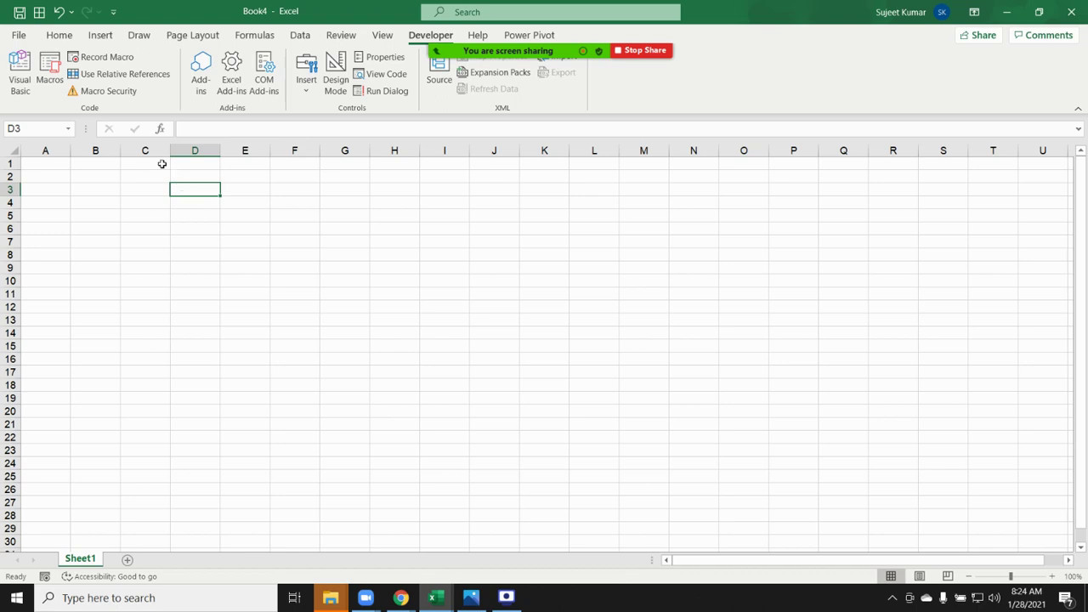
Open DataP from the recent workbooks and switch to its Data sheet.
{"action": "left_click", "coordinate": [18, 35]}
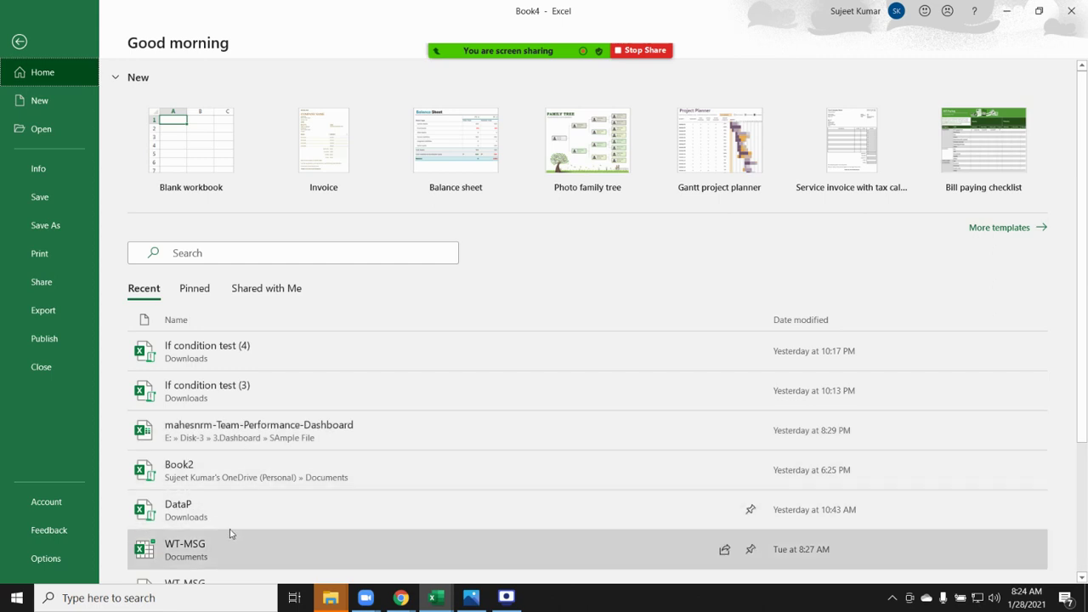
{"action": "left_click", "coordinate": [227, 516]}
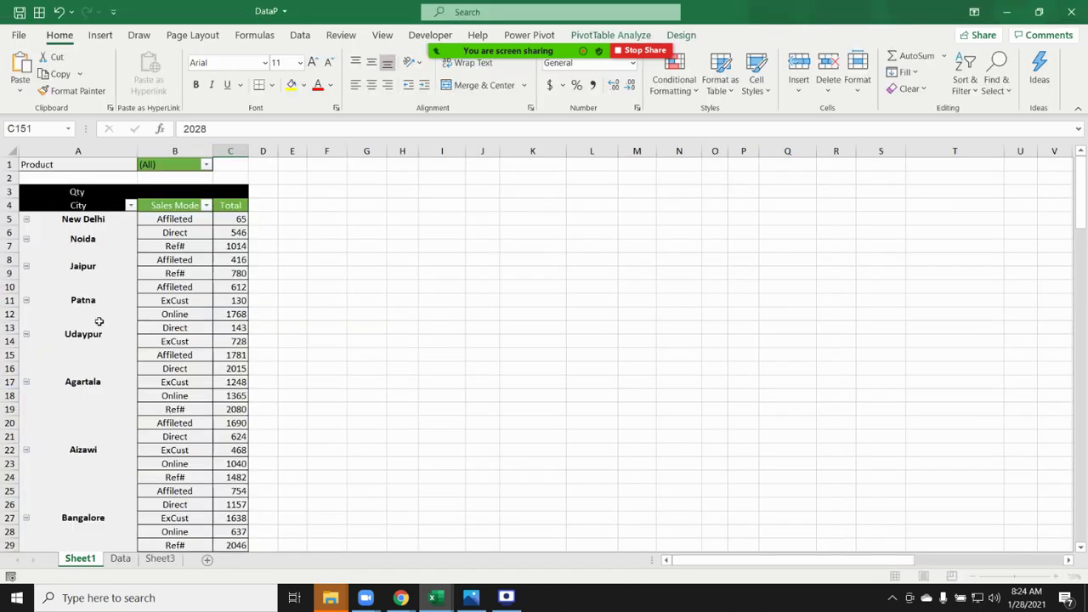
{"action": "left_click", "coordinate": [119, 558]}
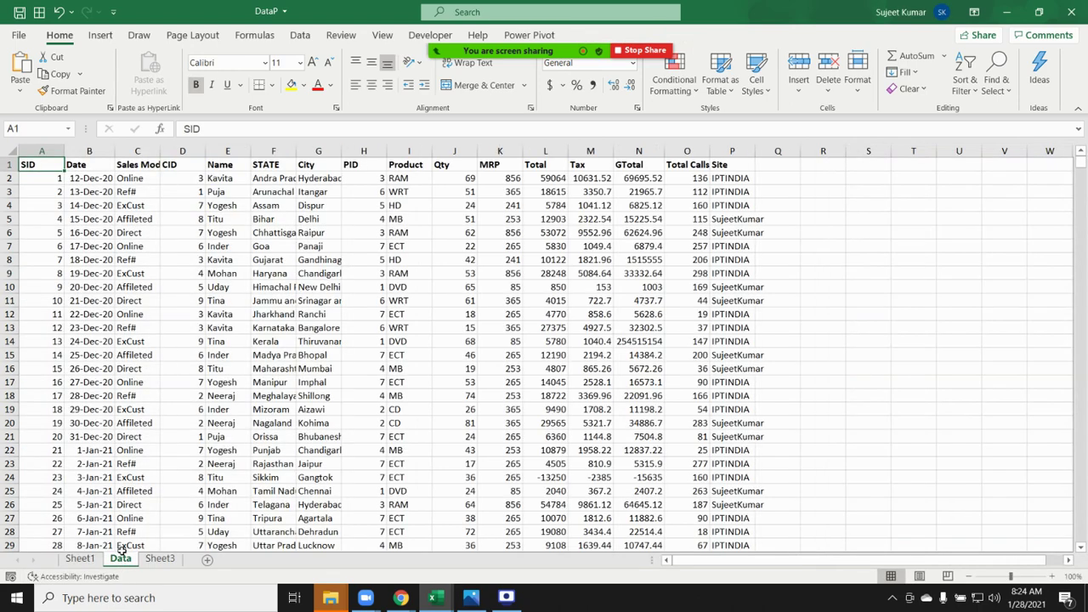
Copy DataP's whole sales table and paste it into Book4 at cell A1.
{"action": "key", "text": "ctrl+shift+Right"}
{"action": "key", "text": "ctrl+shift+Down"}
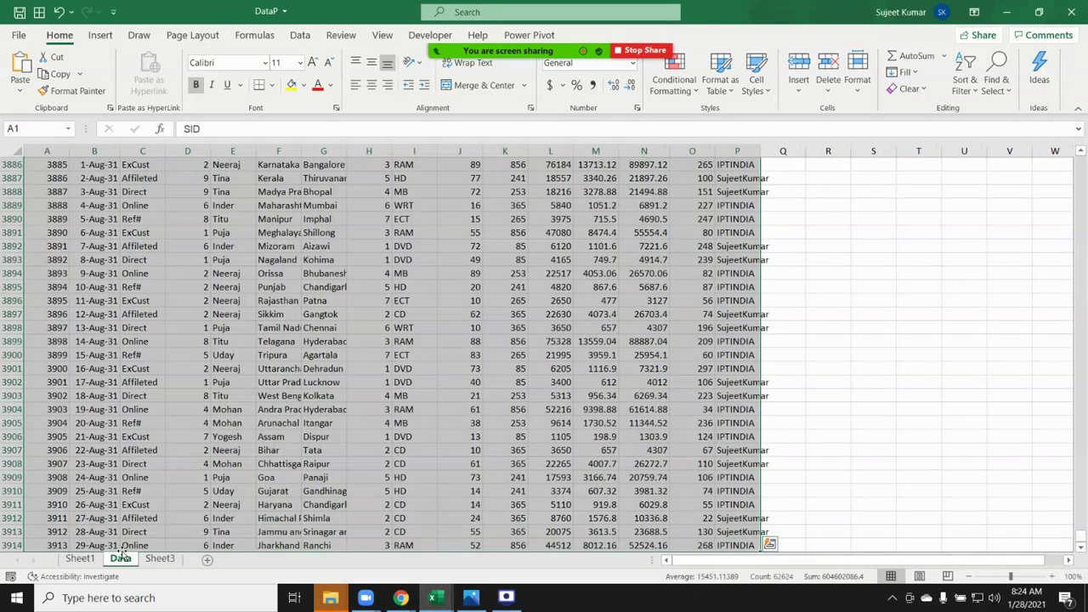
{"action": "key", "text": "ctrl+c"}
{"action": "key", "text": "alt+Tab"}
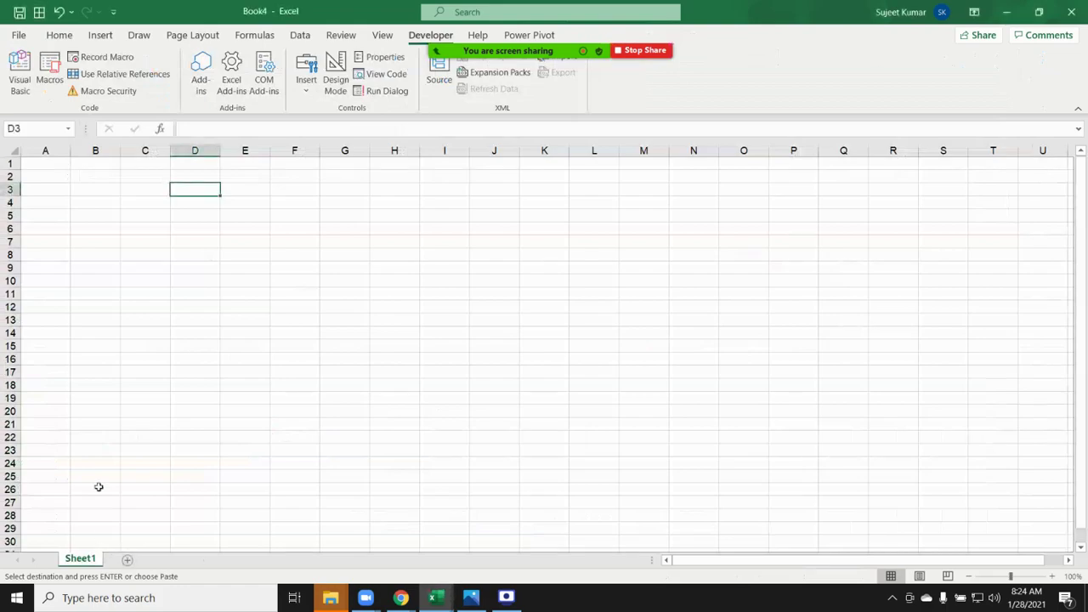
{"action": "left_click", "coordinate": [40, 164]}
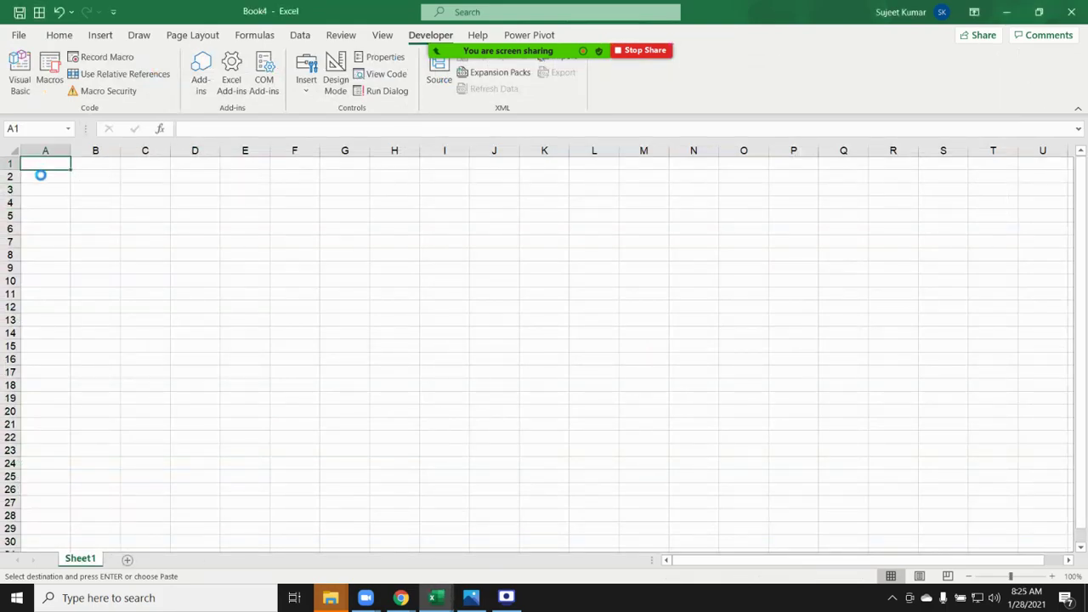
{"action": "key", "text": "ctrl+v"}
Return DataP to the top, widen Book4's column B so dates show, and review the pasted rows.
{"action": "key", "text": "alt+Tab"}
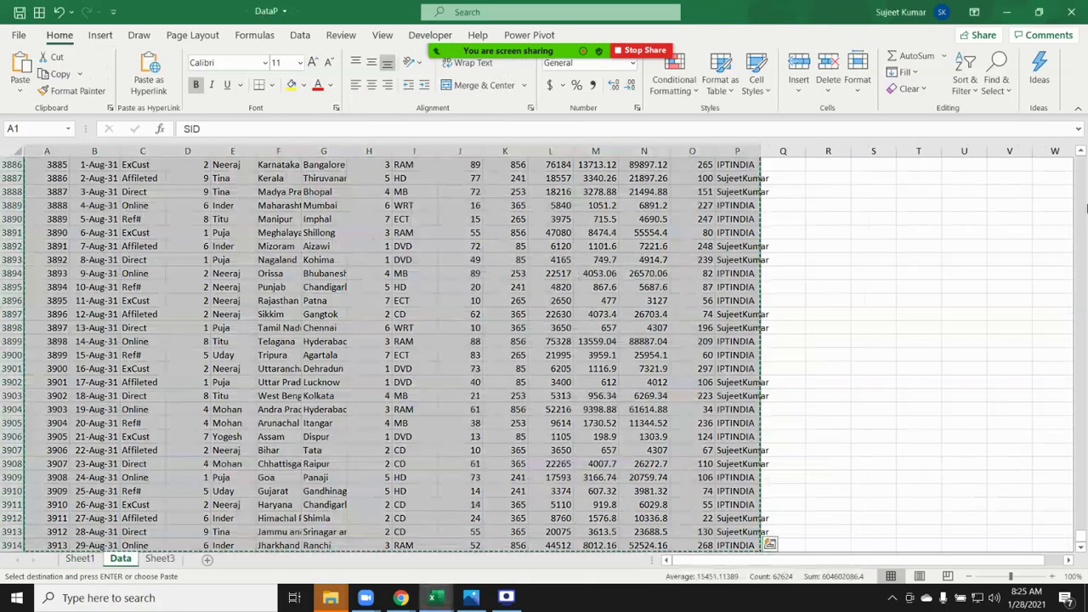
{"action": "key", "text": "ctrl+Home"}
{"action": "key", "text": "alt+Tab"}
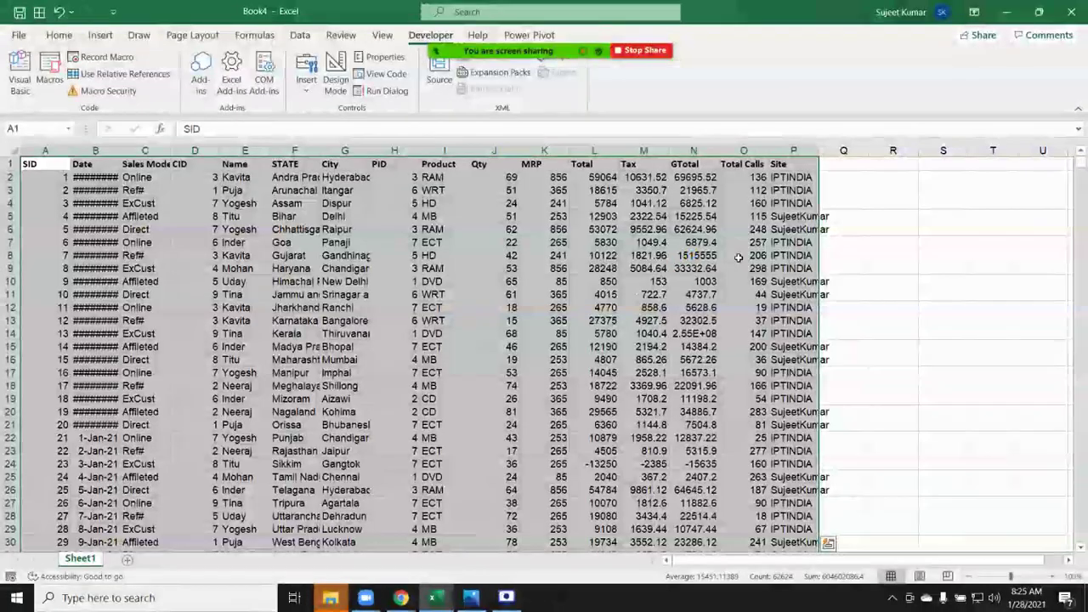
{"action": "double_click", "coordinate": [120, 151]}
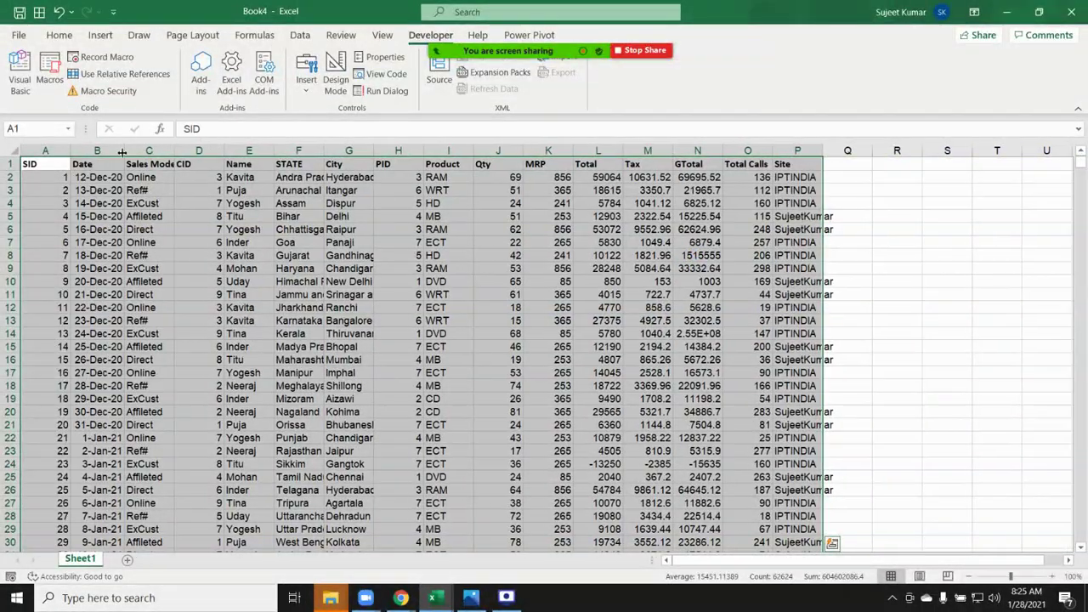
{"action": "left_click", "coordinate": [99, 190]}
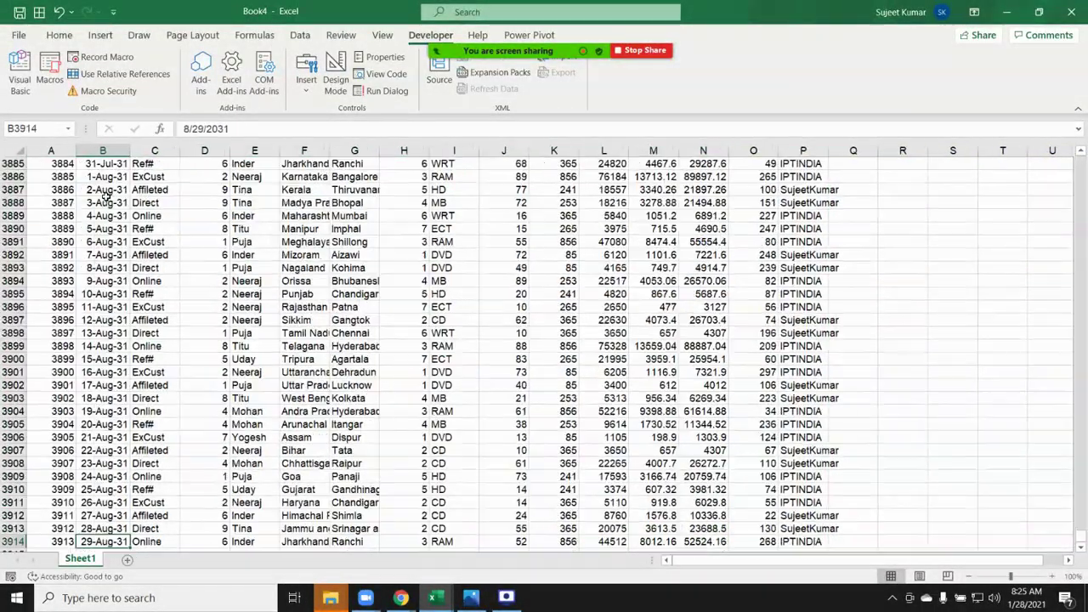
{"action": "key", "text": "ctrl+Down"}
{"action": "key", "text": "ctrl+Up"}
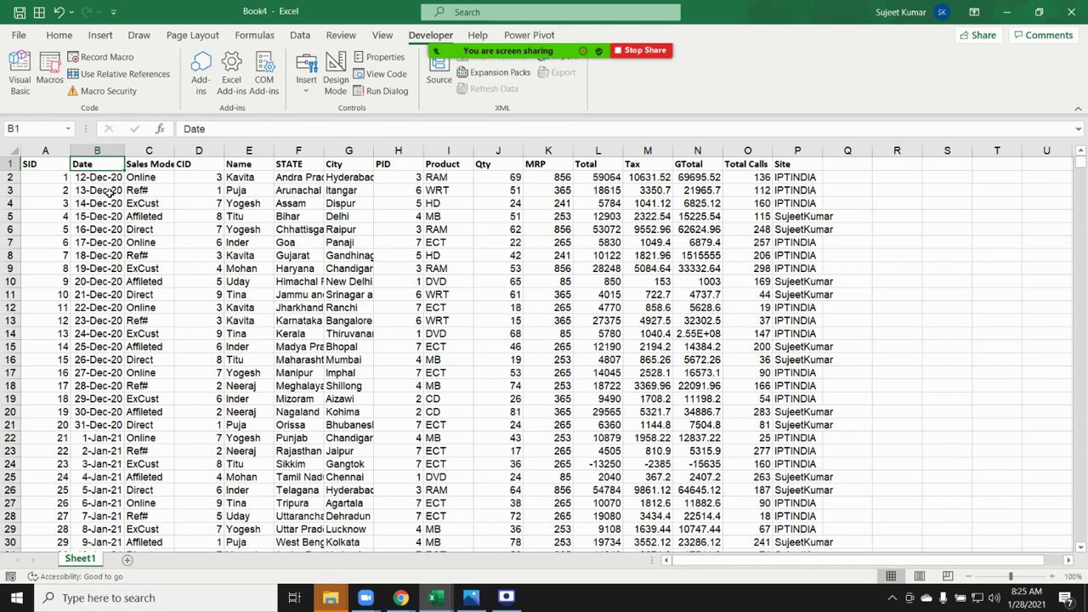
{"action": "left_click", "coordinate": [238, 160]}
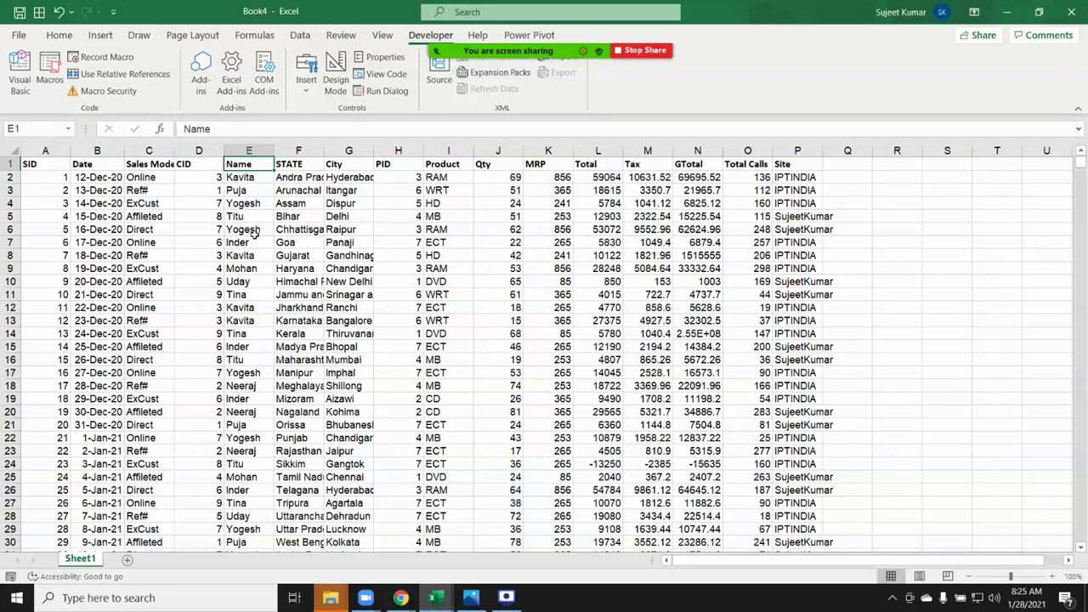
With A1 active, check the existing Macros list, then start recording a new macro.
{"action": "left_click", "coordinate": [62, 161]}
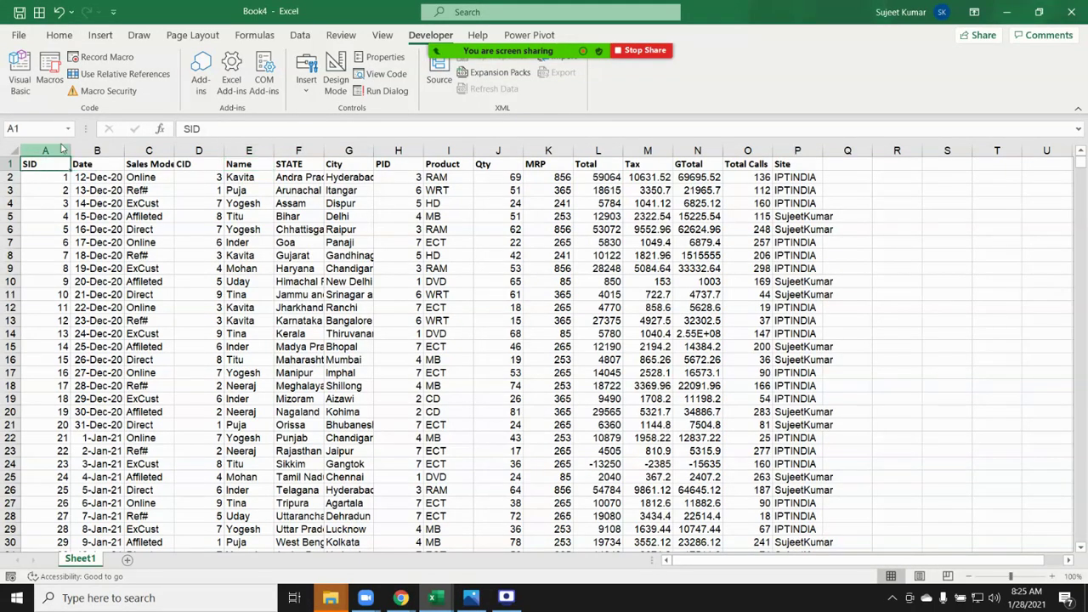
{"action": "left_click", "coordinate": [56, 89]}
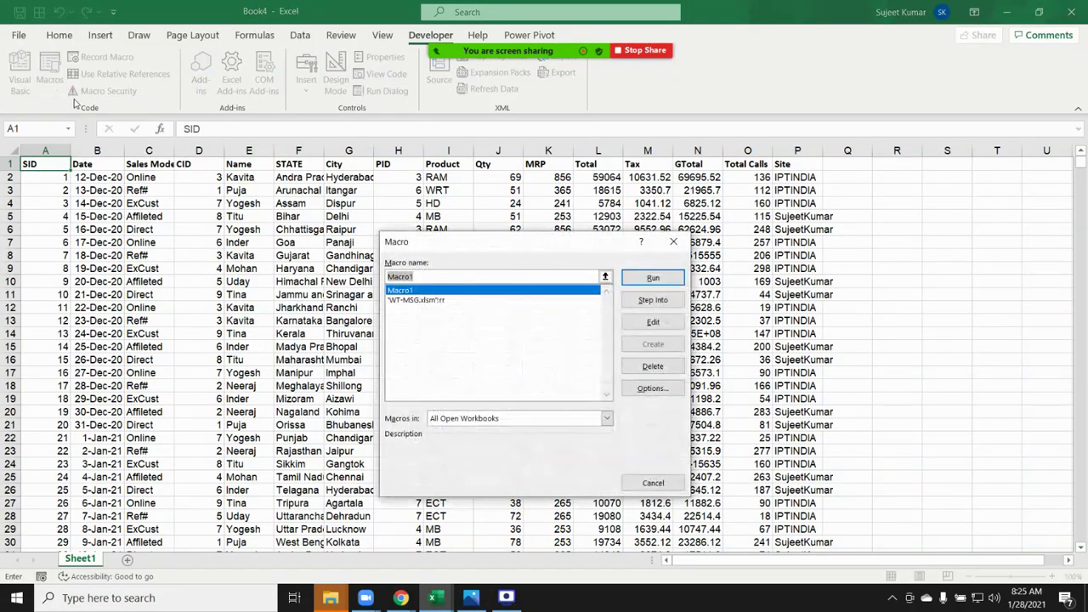
{"action": "left_click", "coordinate": [673, 241]}
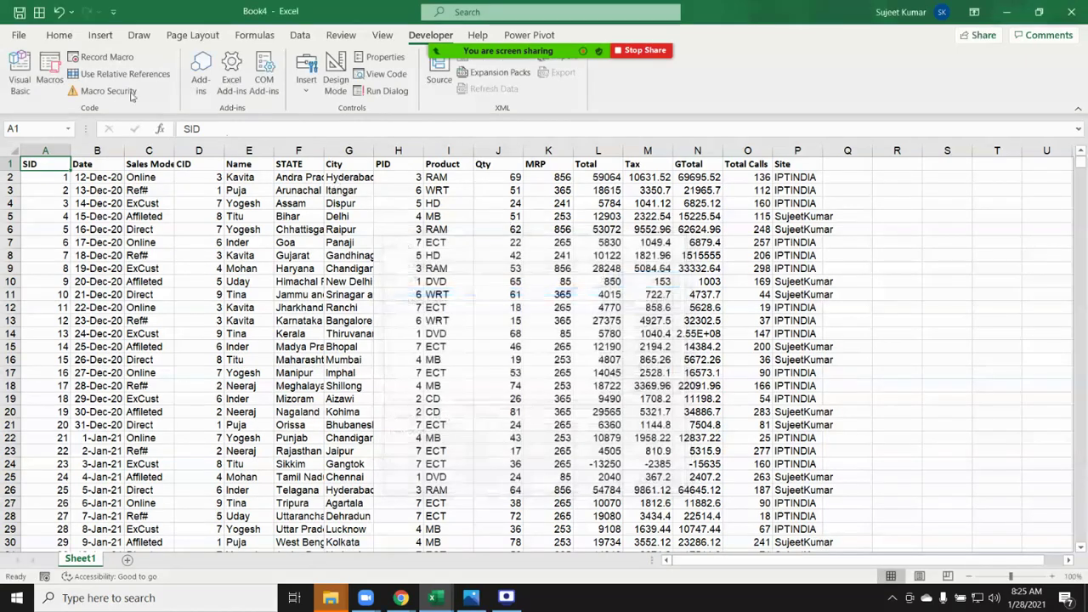
{"action": "left_click", "coordinate": [108, 57]}
{"action": "left_click", "coordinate": [566, 454]}
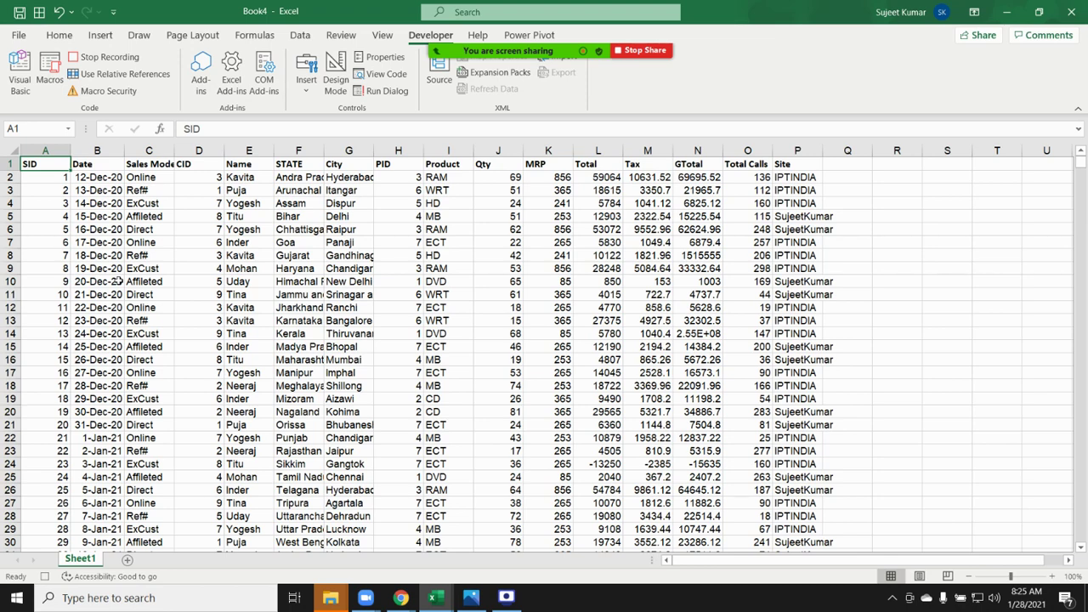
Turn on filtering and filter the Name column to show only Kavita.
{"action": "key", "text": "ctrl+shift+l"}
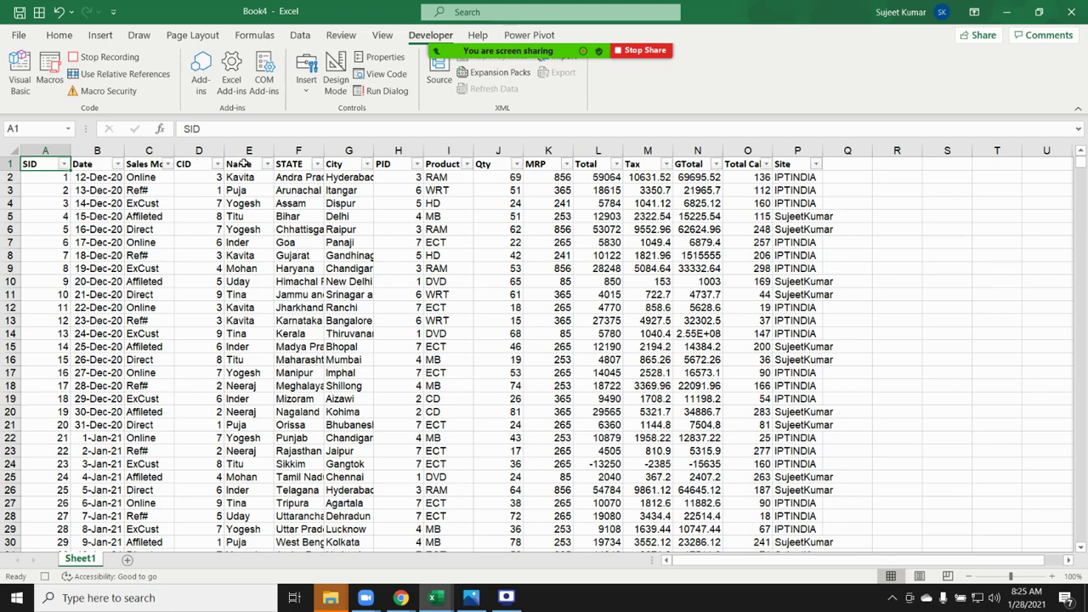
{"action": "left_click", "coordinate": [244, 163]}
{"action": "left_click", "coordinate": [267, 163]}
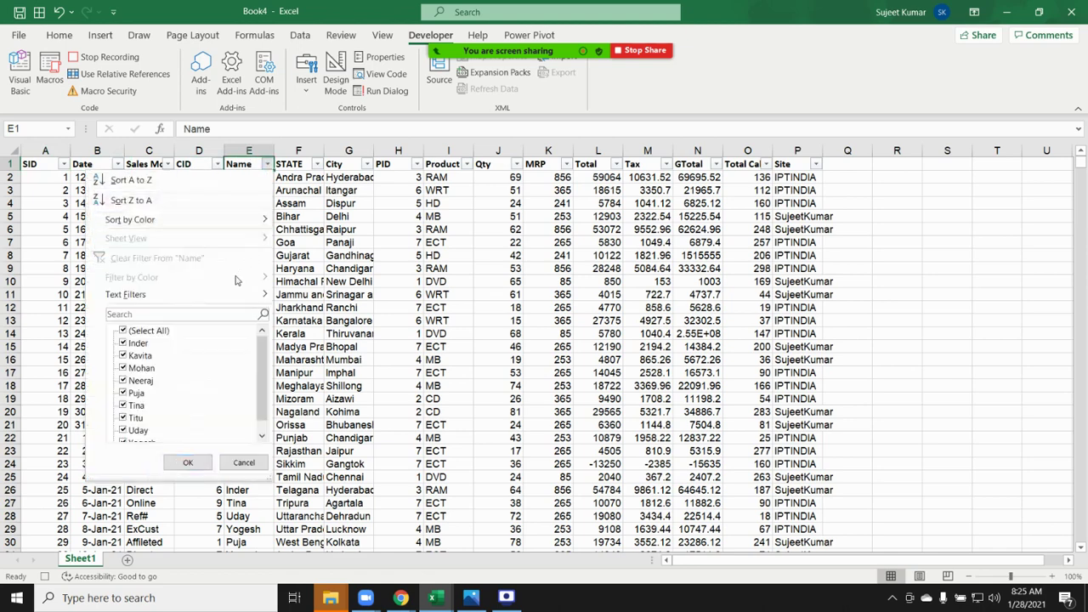
{"action": "left_click", "coordinate": [132, 330]}
{"action": "scroll", "coordinate": [129, 425], "scroll_direction": "down", "scroll_amount": 1}
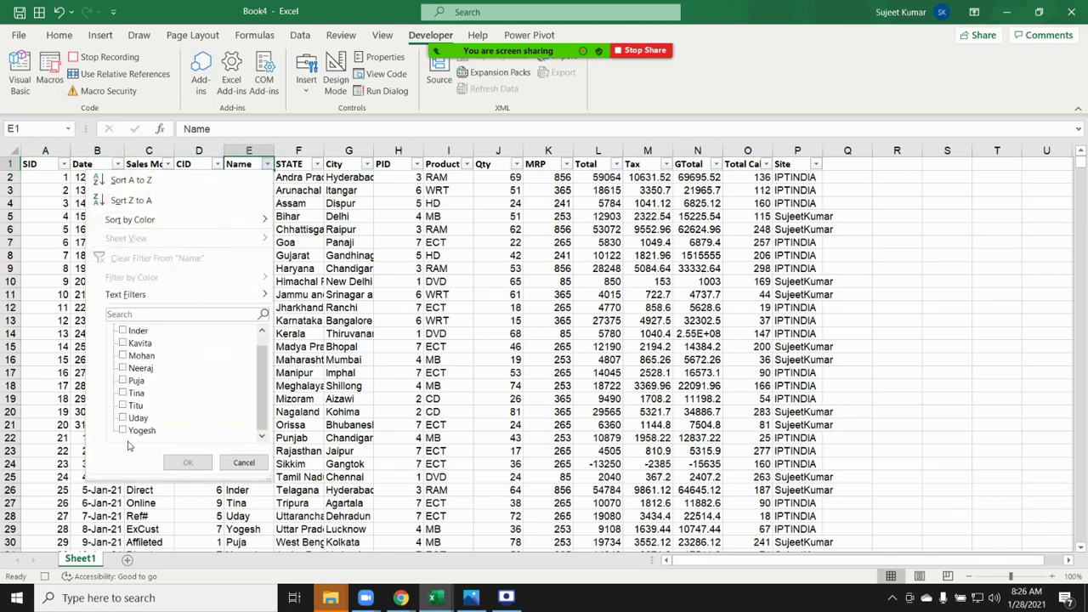
{"action": "scroll", "coordinate": [131, 371], "scroll_direction": "up", "scroll_amount": 1}
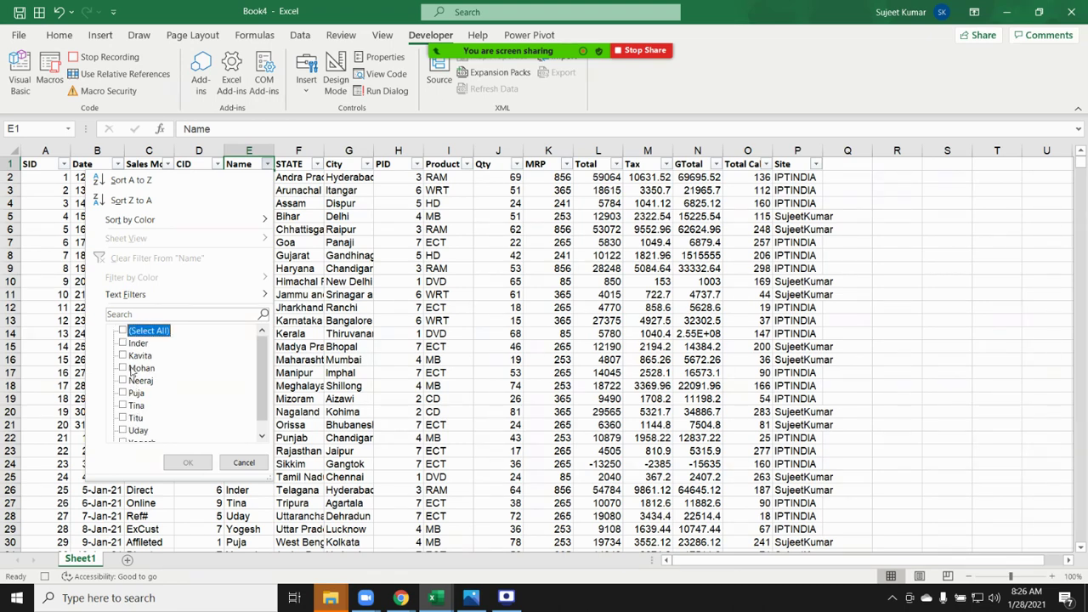
{"action": "left_click", "coordinate": [132, 356]}
{"action": "left_click", "coordinate": [187, 462]}
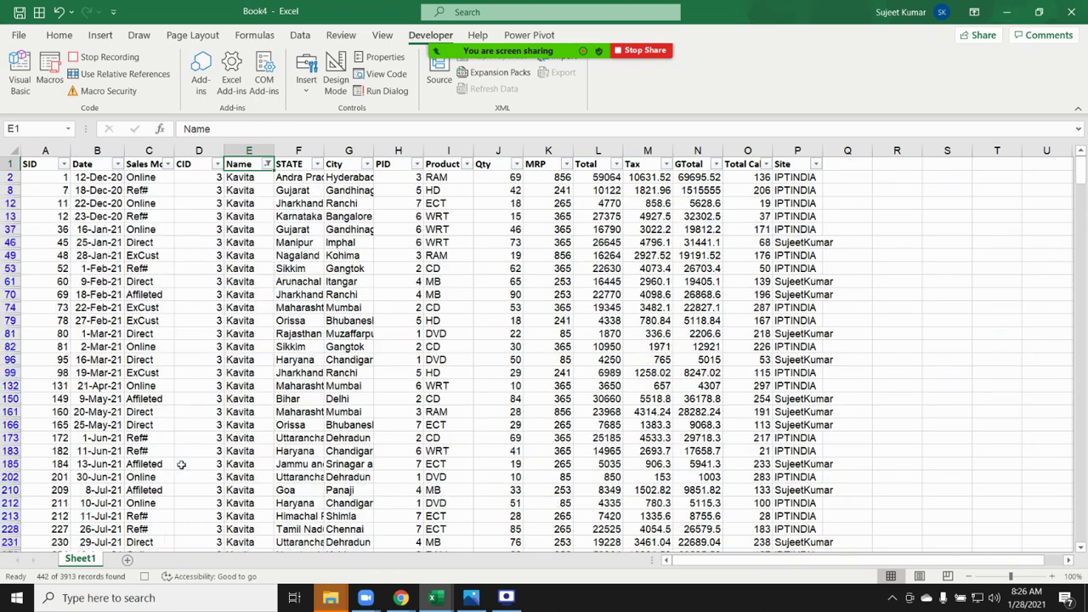
Select the filtered table from A1 to the last row and open the Go To dialog.
{"action": "left_click", "coordinate": [42, 164]}
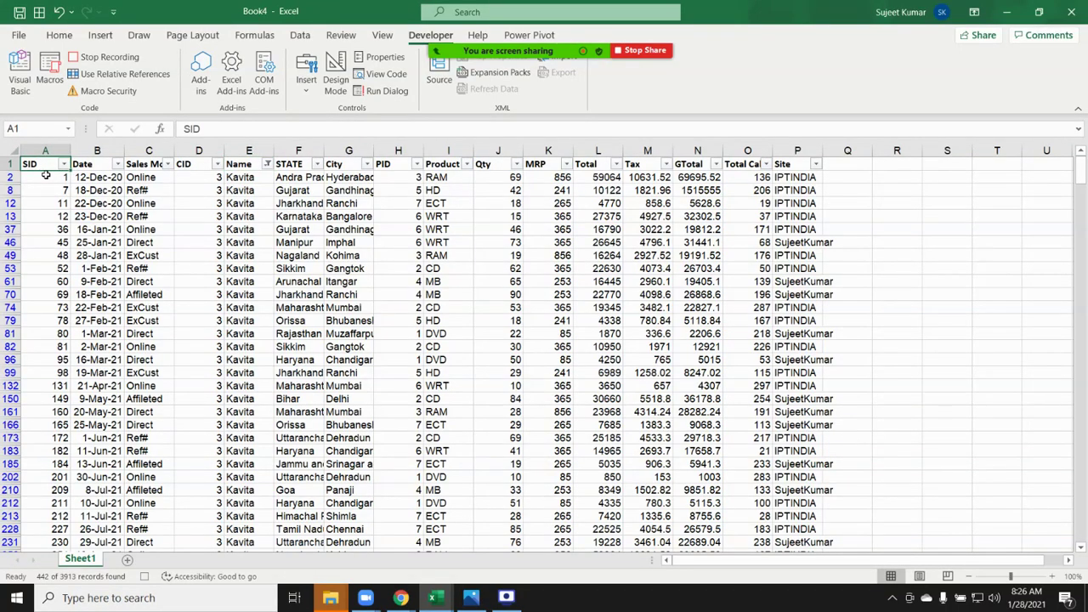
{"action": "key", "text": "ctrl+shift+Right"}
{"action": "key", "text": "ctrl+shift+Down"}
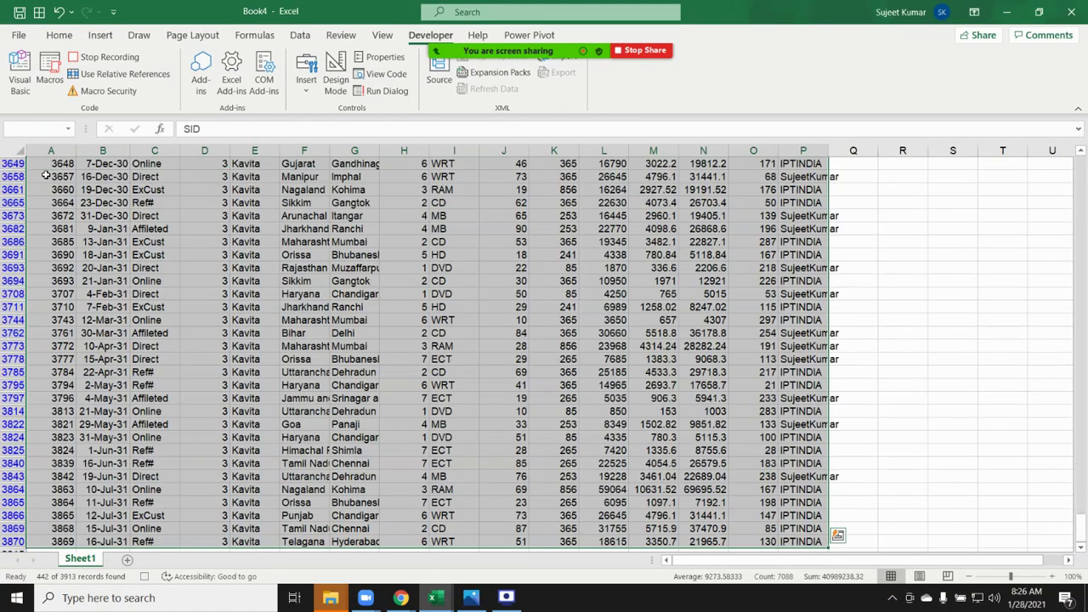
{"action": "scroll", "coordinate": [76, 201], "scroll_direction": "down", "scroll_amount": 1}
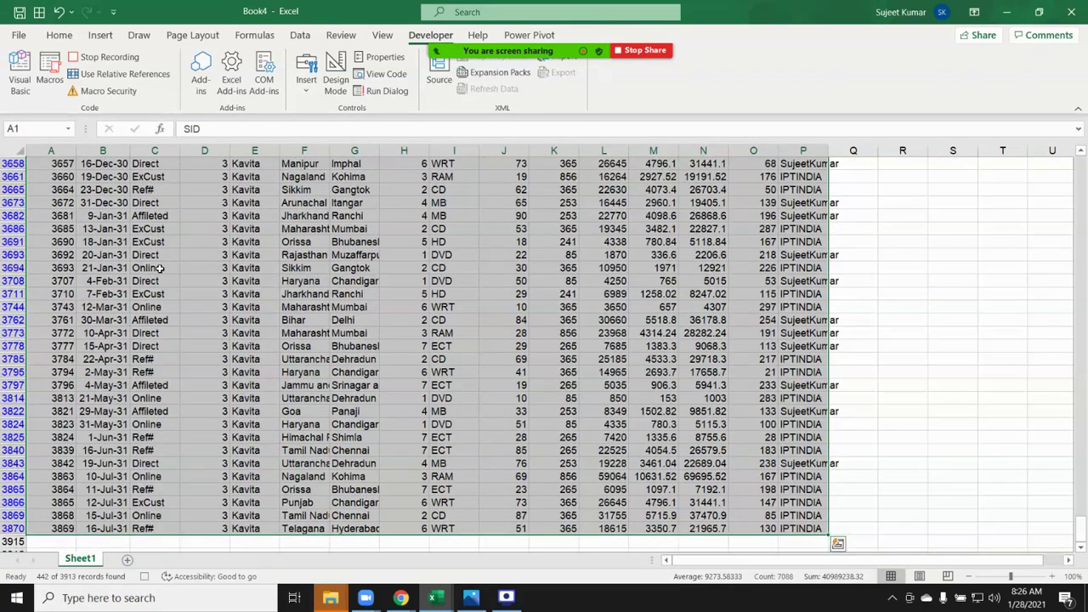
{"action": "key", "text": "ctrl+g"}
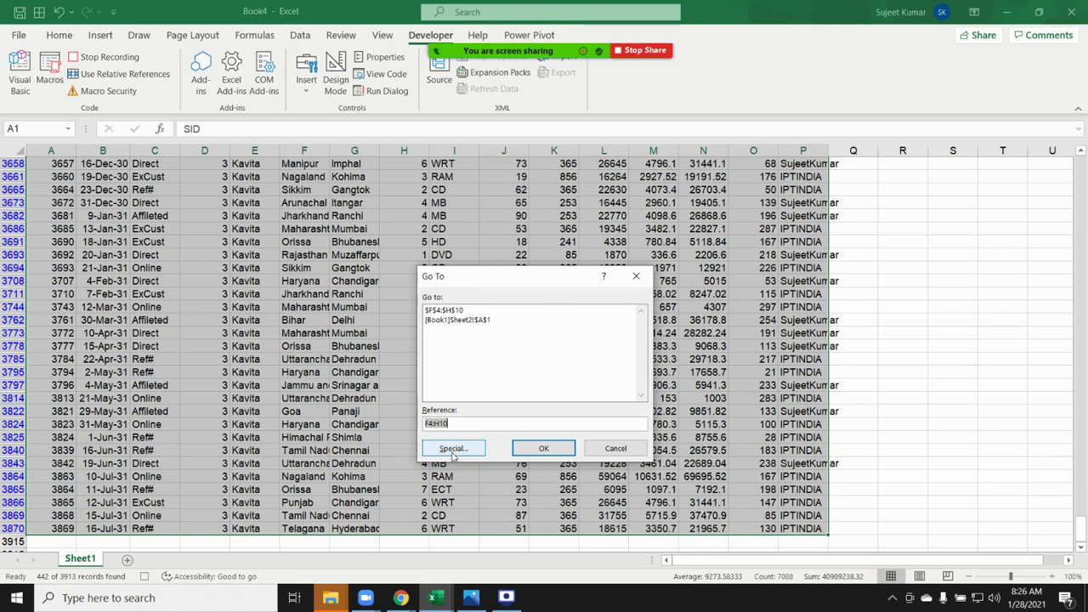
Use Go To Special to select visible cells only, then copy the Kavita rows.
{"action": "left_click", "coordinate": [455, 458]}
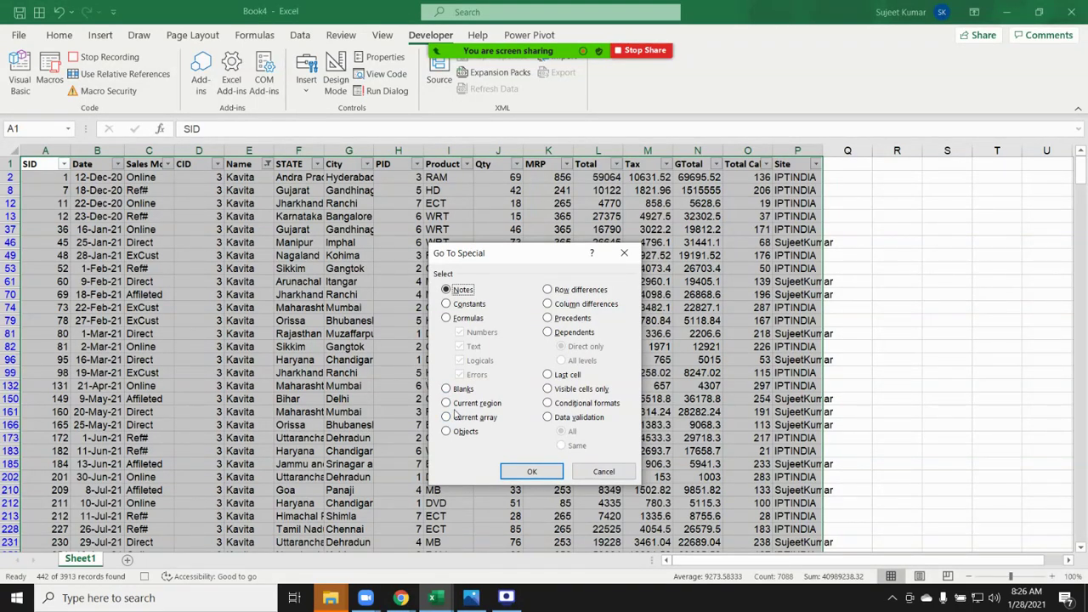
{"action": "left_click", "coordinate": [559, 394]}
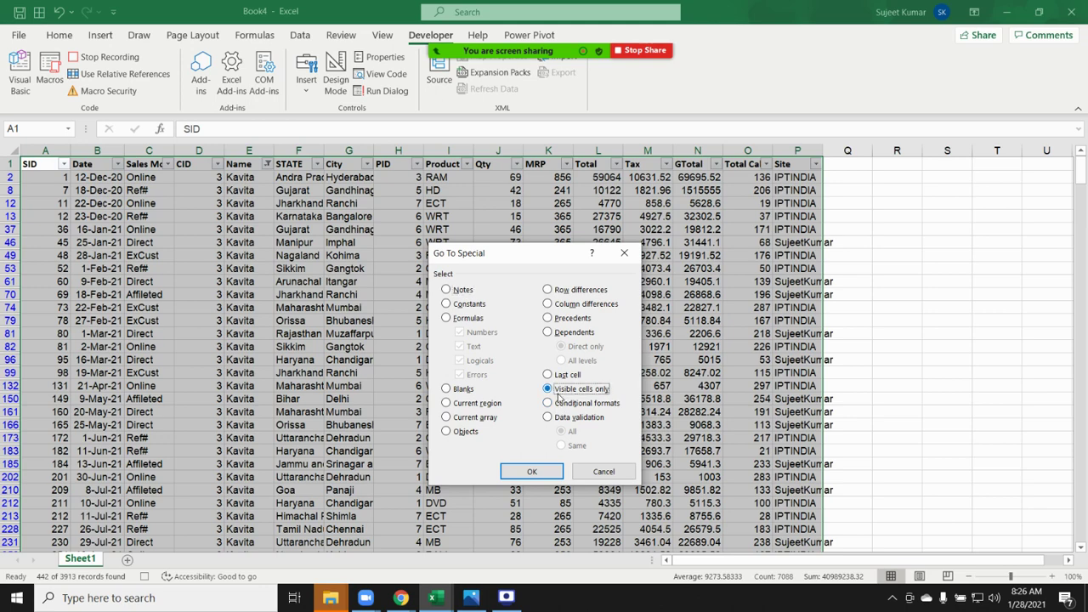
{"action": "left_click", "coordinate": [532, 472]}
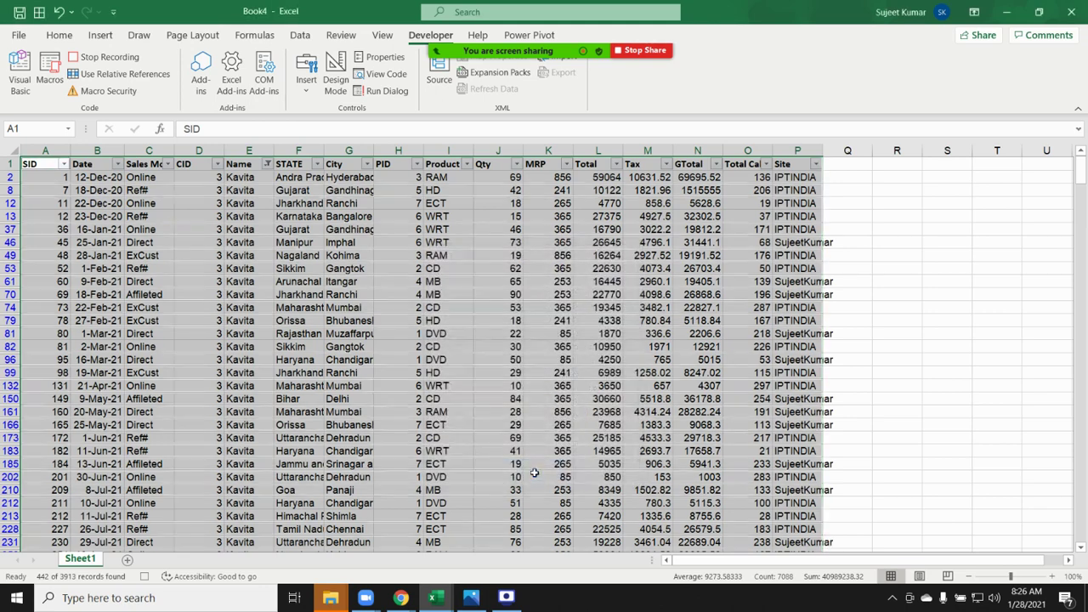
{"action": "key", "text": "ctrl+c"}
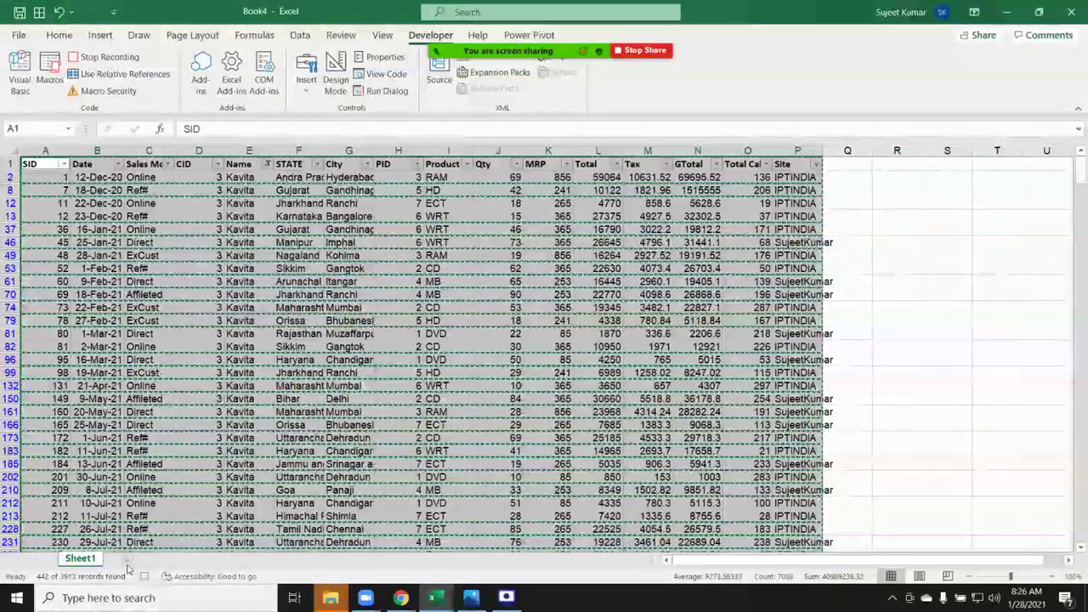
Paste the Kavita rows into a new sheet and rename it 'Kavita'.
{"action": "left_click", "coordinate": [126, 560]}
{"action": "key", "text": "ctrl+v"}
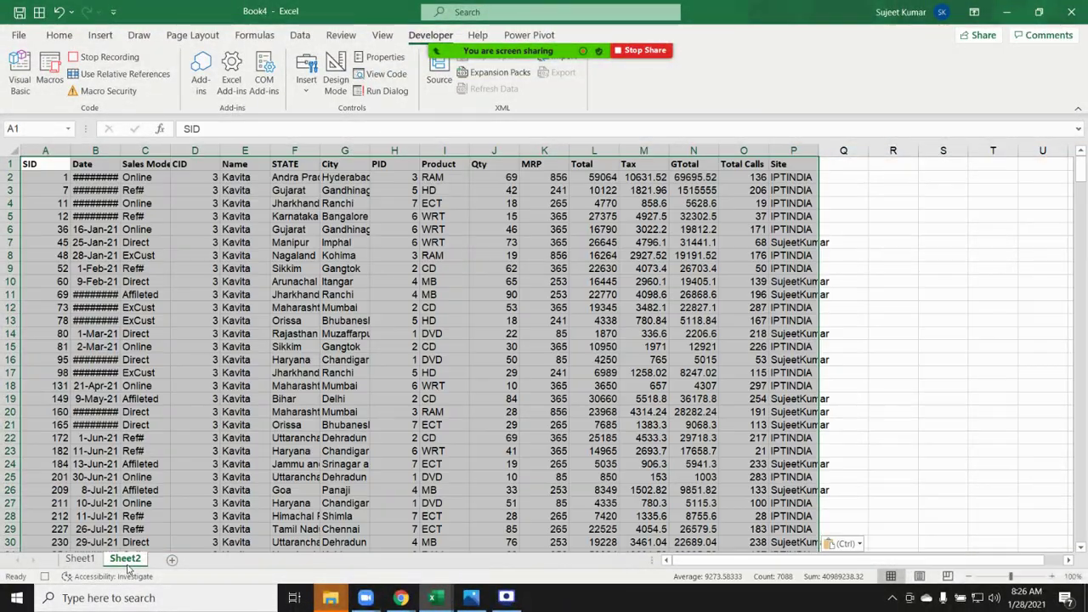
{"action": "double_click", "coordinate": [127, 565]}
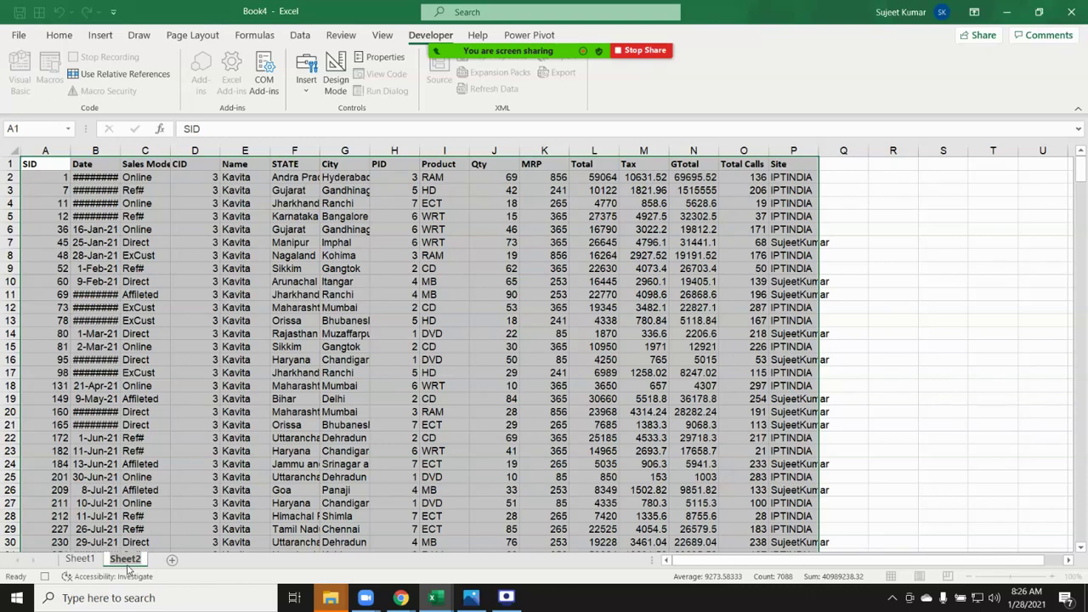
{"action": "type", "text": "Kavit"}
{"action": "type", "text": "a"}
{"action": "left_click", "coordinate": [214, 476]}
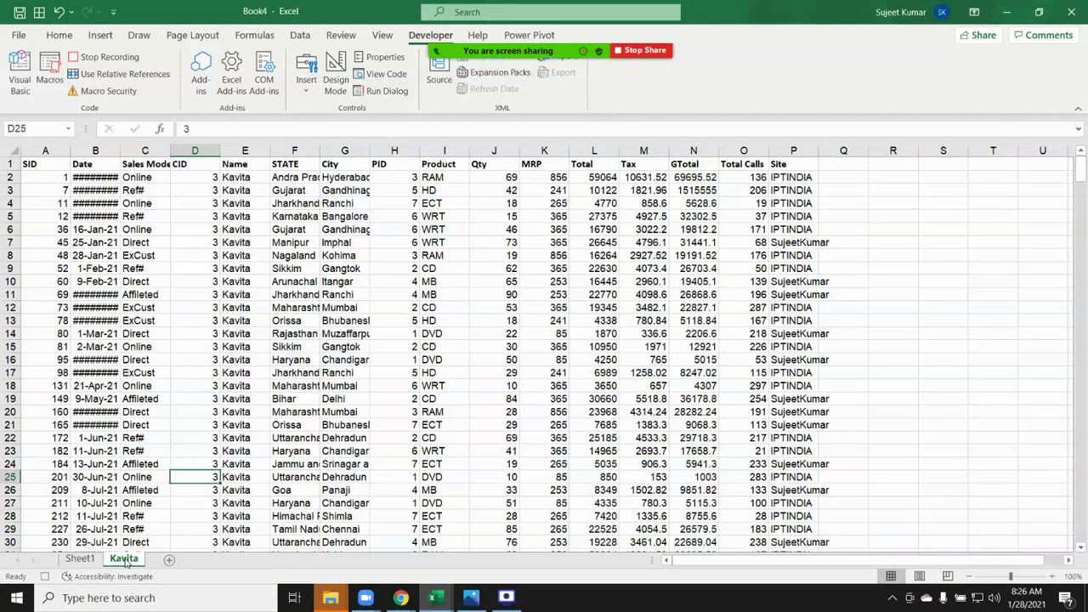
Move the Kavita sheet into a new workbook via Move or Copy with (new book).
{"action": "right_click", "coordinate": [126, 565]}
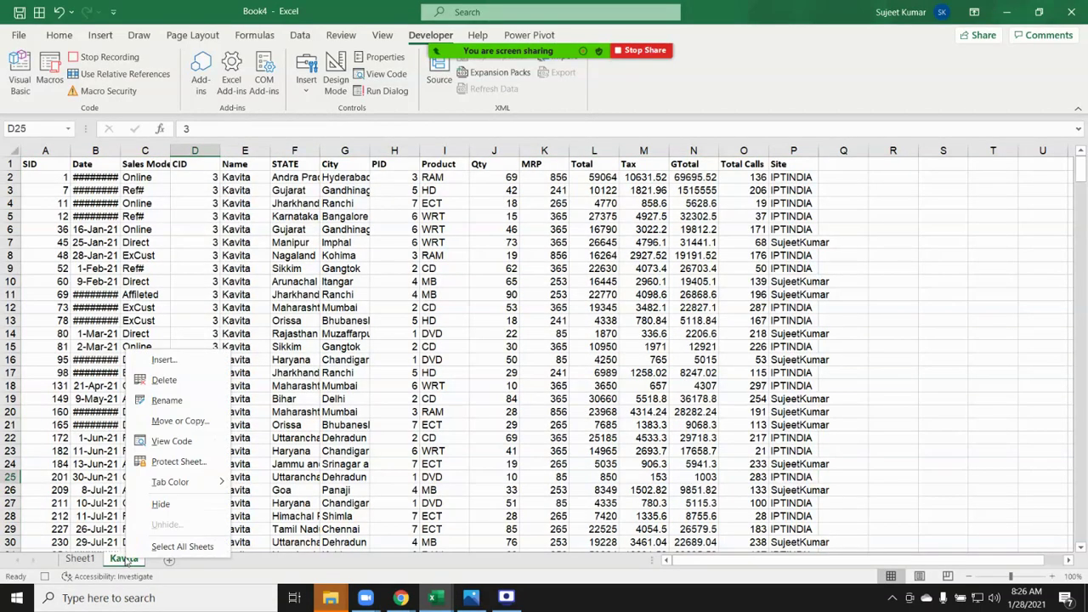
{"action": "left_click", "coordinate": [182, 421]}
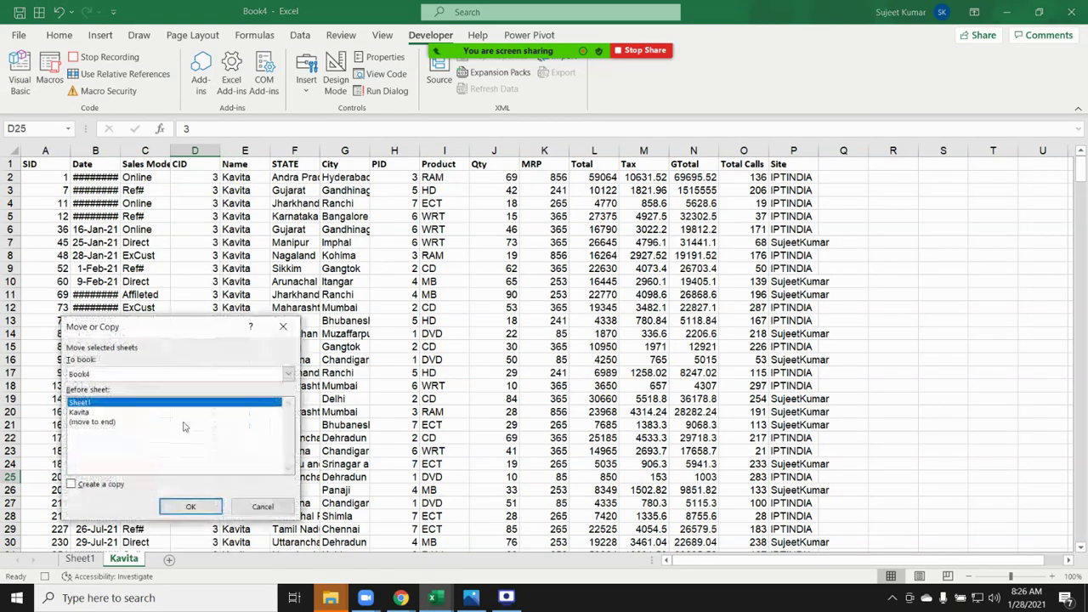
{"action": "left_click", "coordinate": [144, 374]}
{"action": "left_click", "coordinate": [110, 385]}
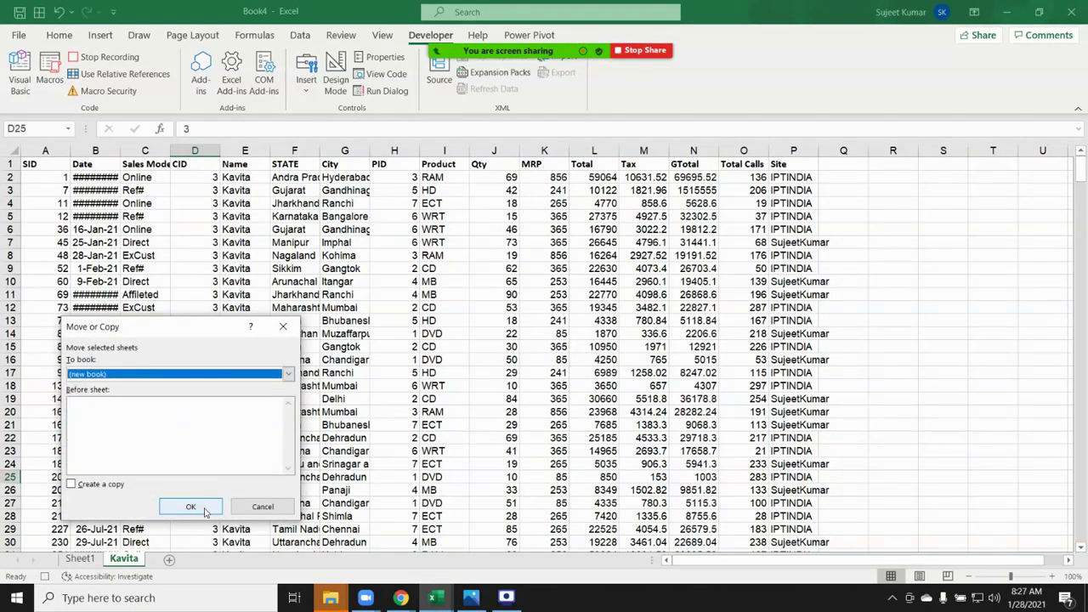
{"action": "left_click", "coordinate": [205, 510]}
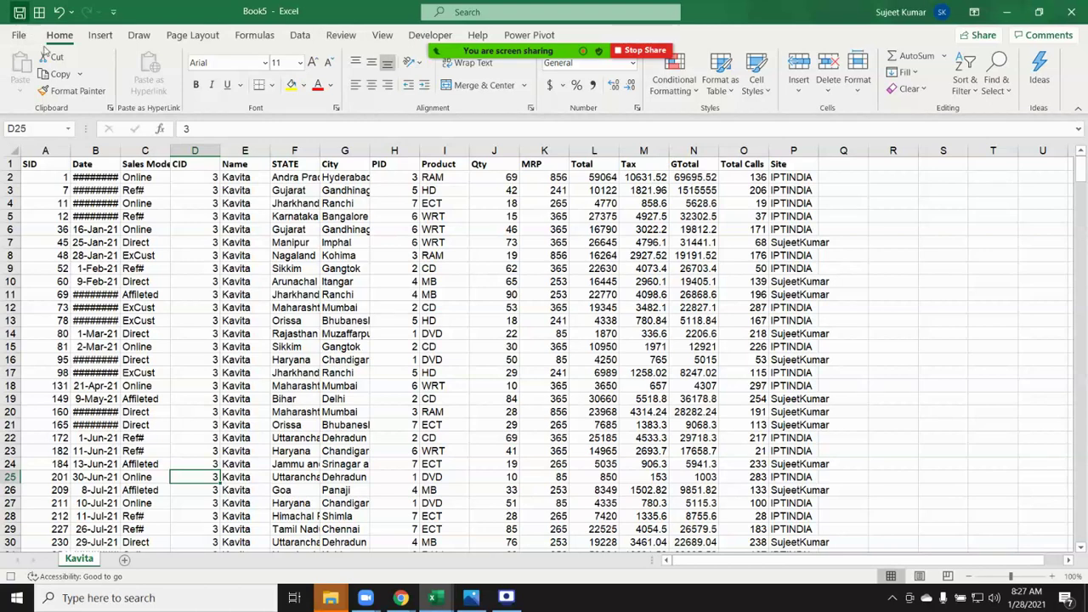
Save the new workbook as Kavita.xlsx, Excel Workbook format, in the Downloads folder.
{"action": "left_click", "coordinate": [19, 11]}
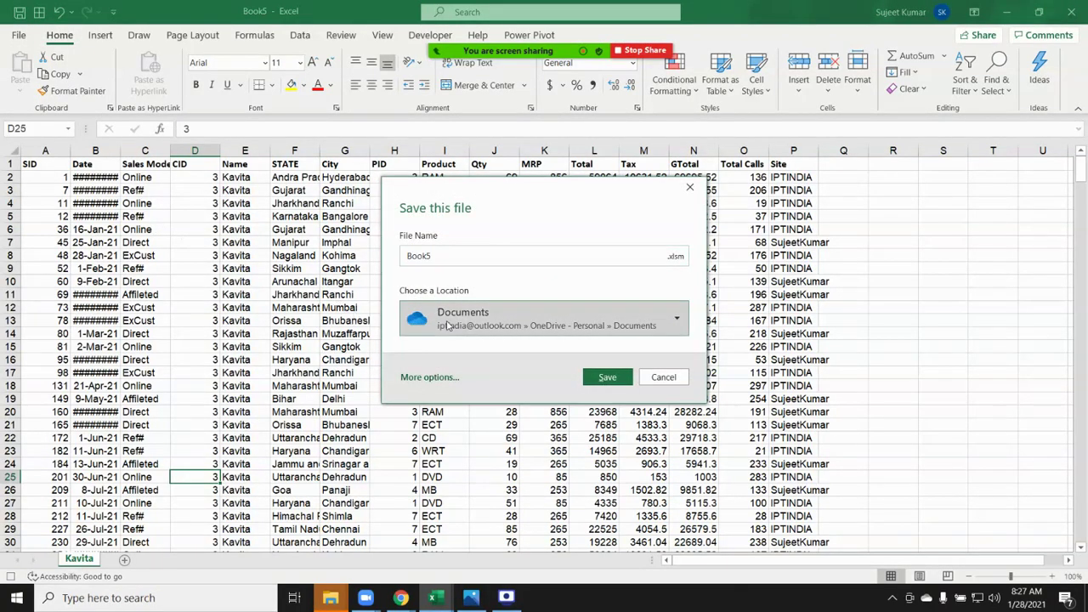
{"action": "left_click", "coordinate": [446, 326]}
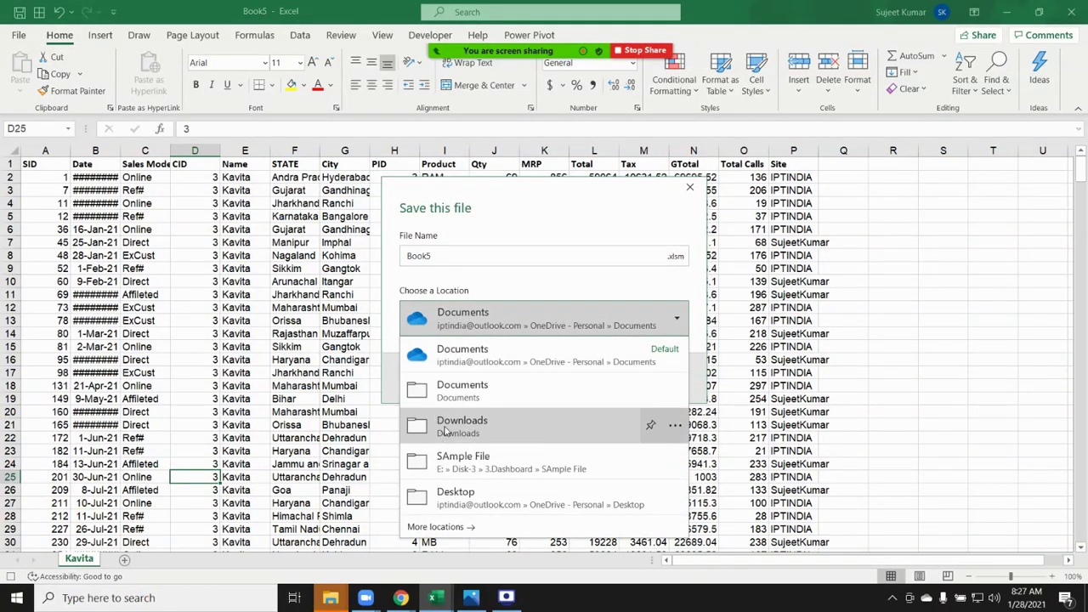
{"action": "left_click", "coordinate": [446, 431]}
{"action": "double_click", "coordinate": [422, 255]}
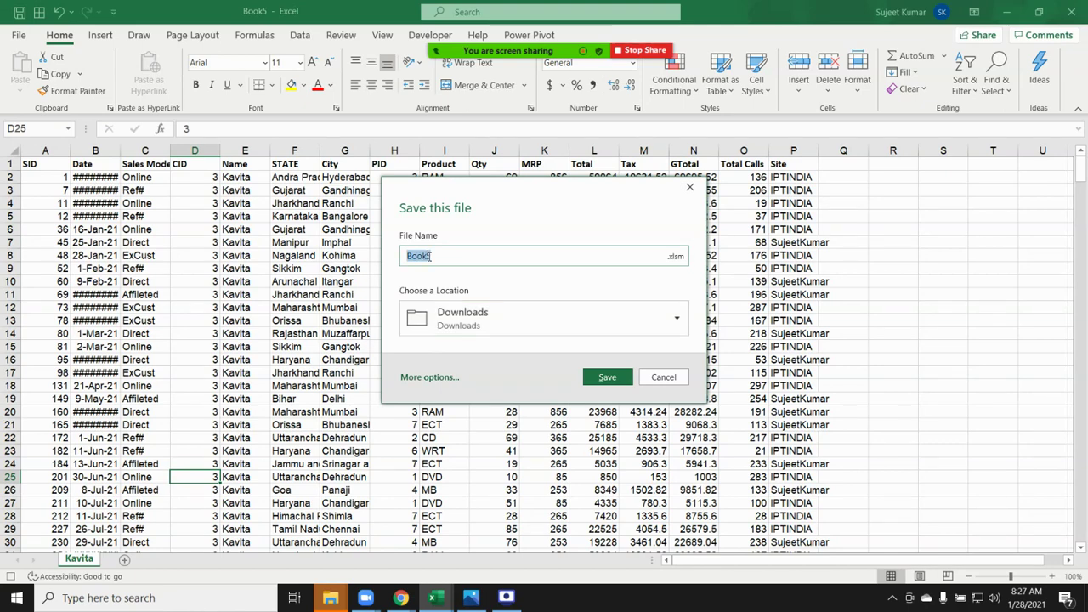
{"action": "type", "text": "Kavita"}
{"action": "left_click", "coordinate": [694, 259]}
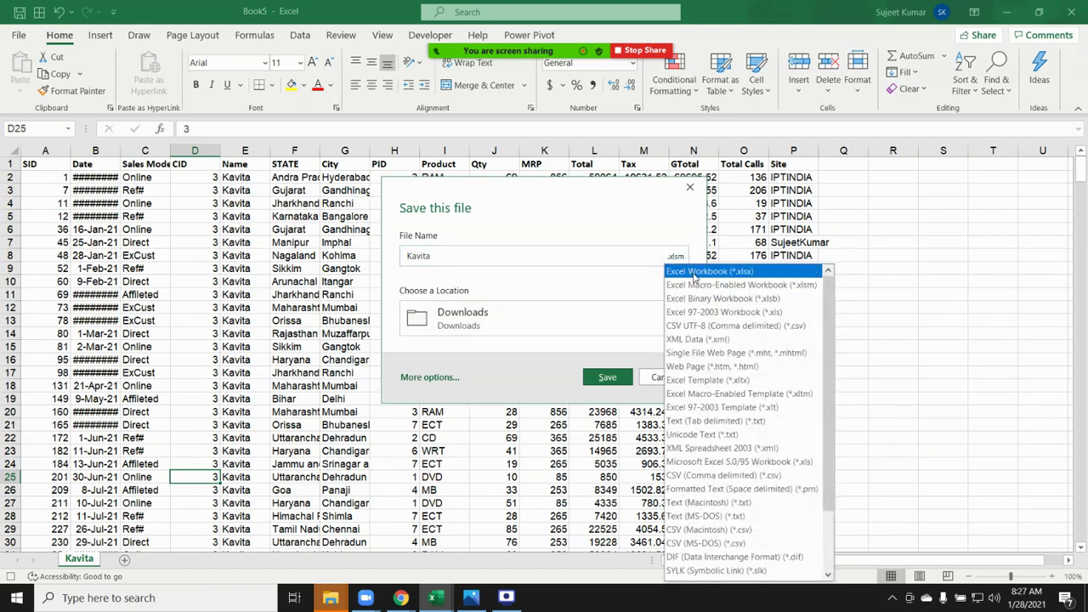
{"action": "left_click", "coordinate": [694, 272]}
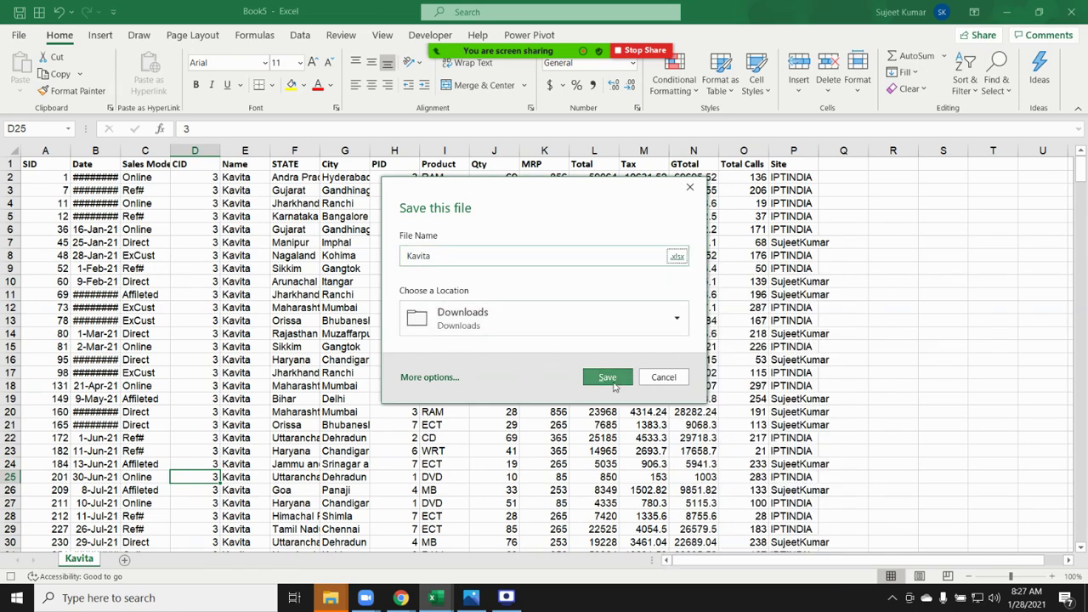
{"action": "left_click", "coordinate": [606, 377]}
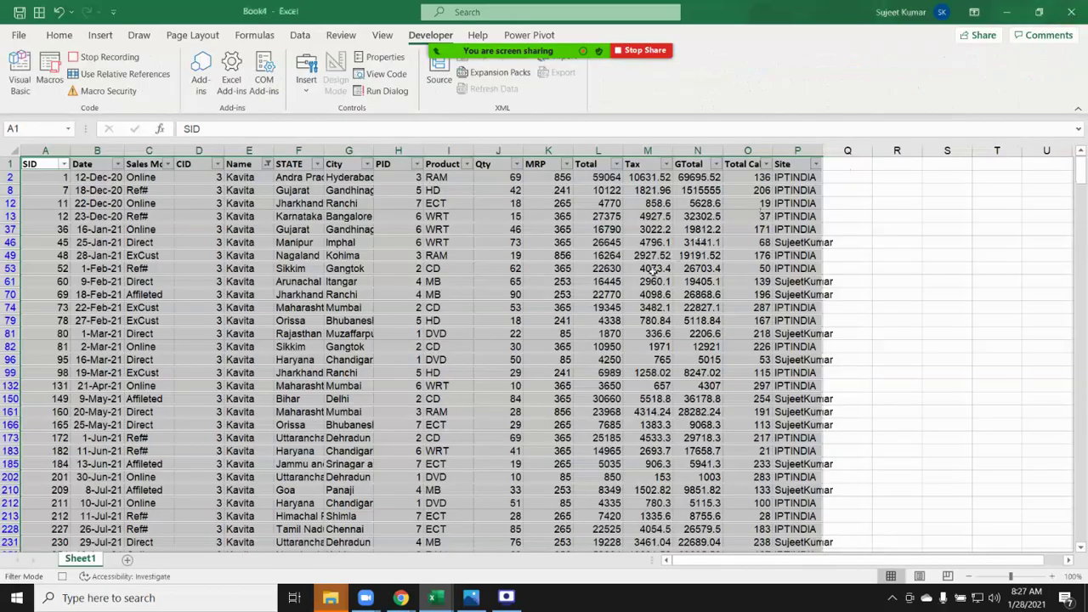
Remove the filter from Book4's table, stop recording, and open the Macros list.
{"action": "left_click", "coordinate": [44, 167]}
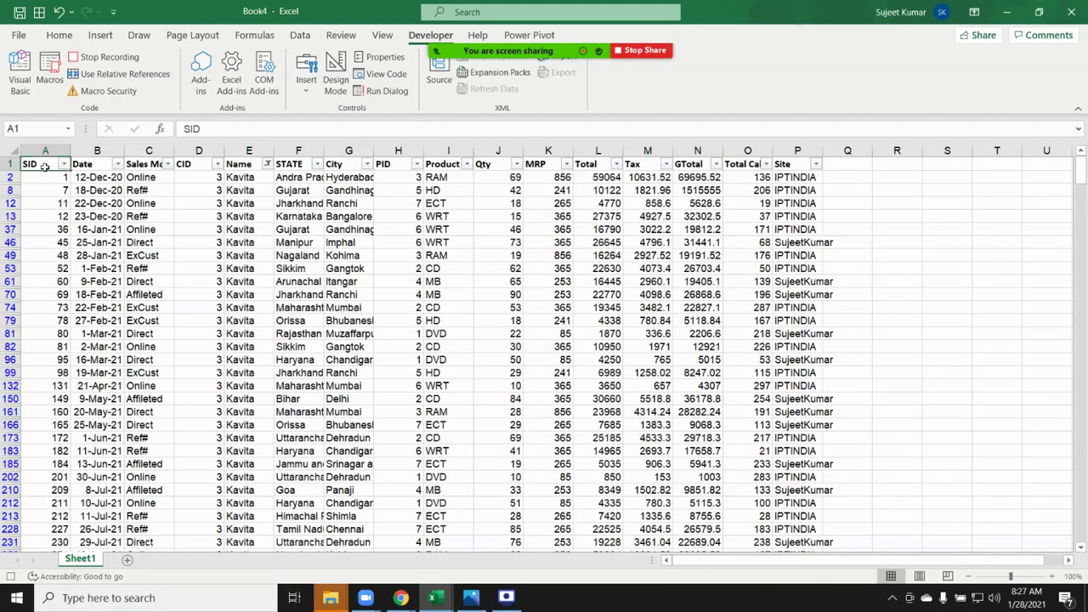
{"action": "key", "text": "ctrl+shift+l"}
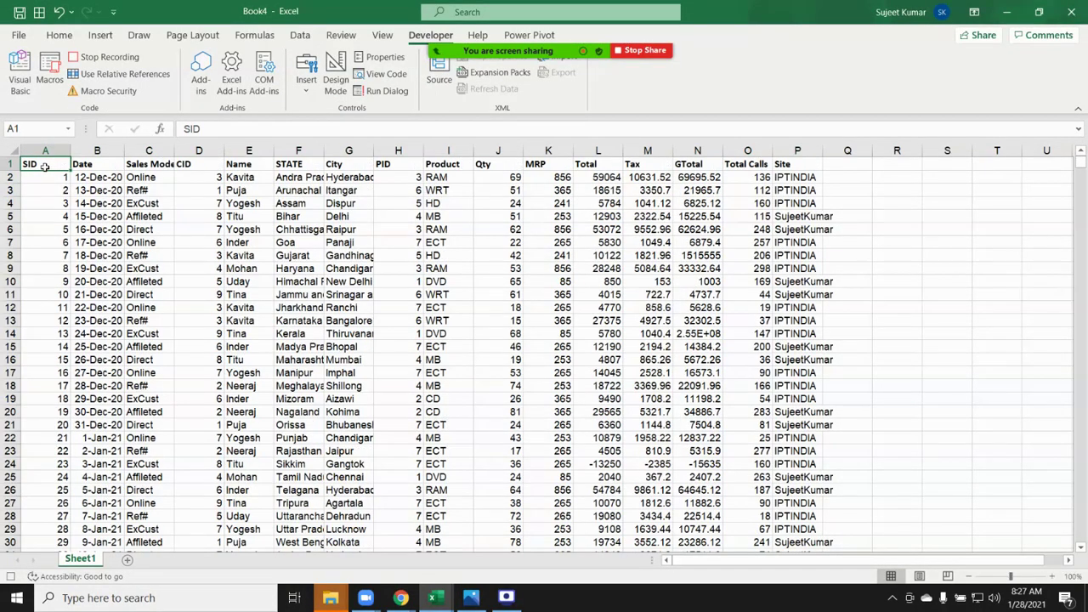
{"action": "left_click", "coordinate": [10, 576]}
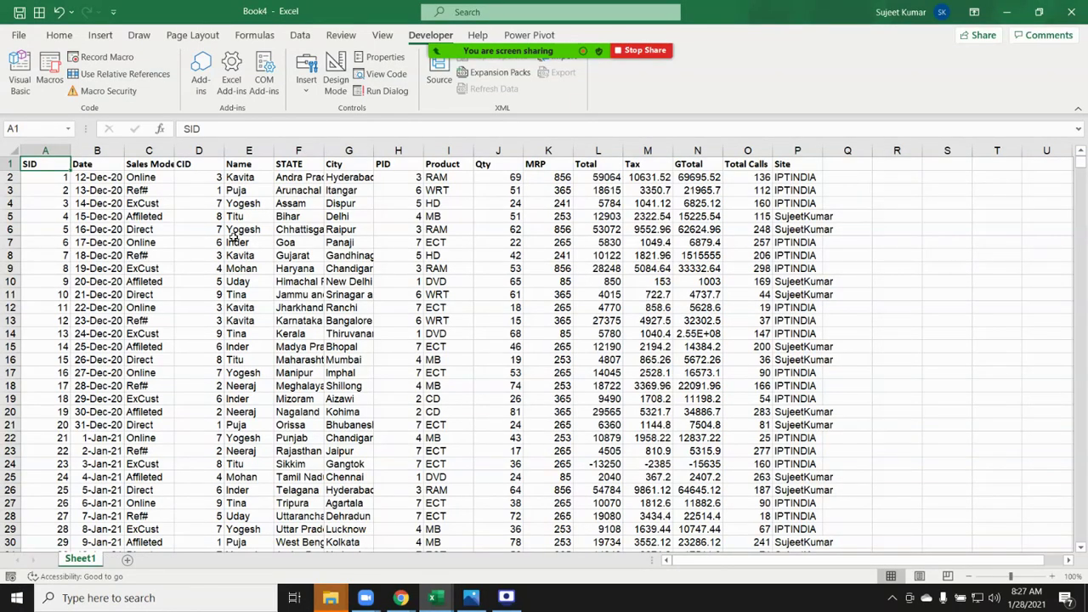
{"action": "left_click", "coordinate": [49, 72]}
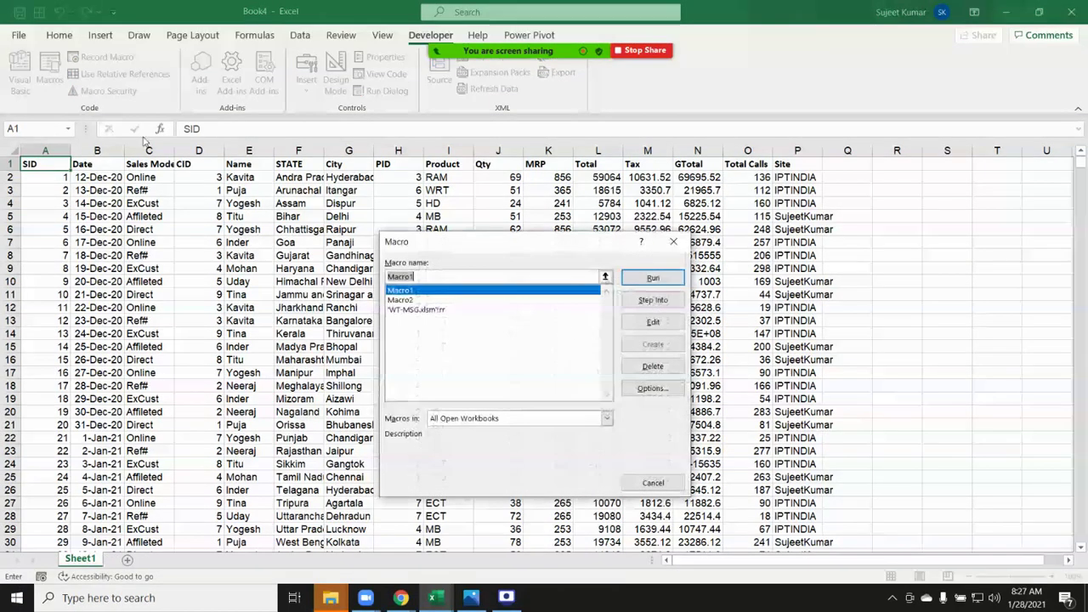
Open Macro2 for editing and delete its first Selection.AutoFilter line.
{"action": "left_click", "coordinate": [430, 299]}
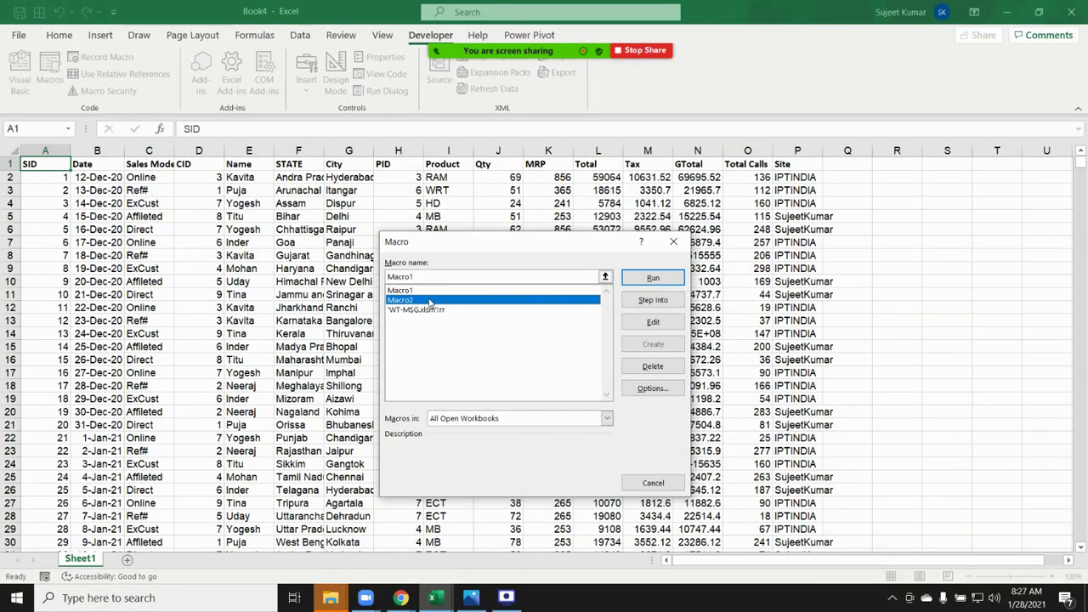
{"action": "left_click", "coordinate": [641, 323]}
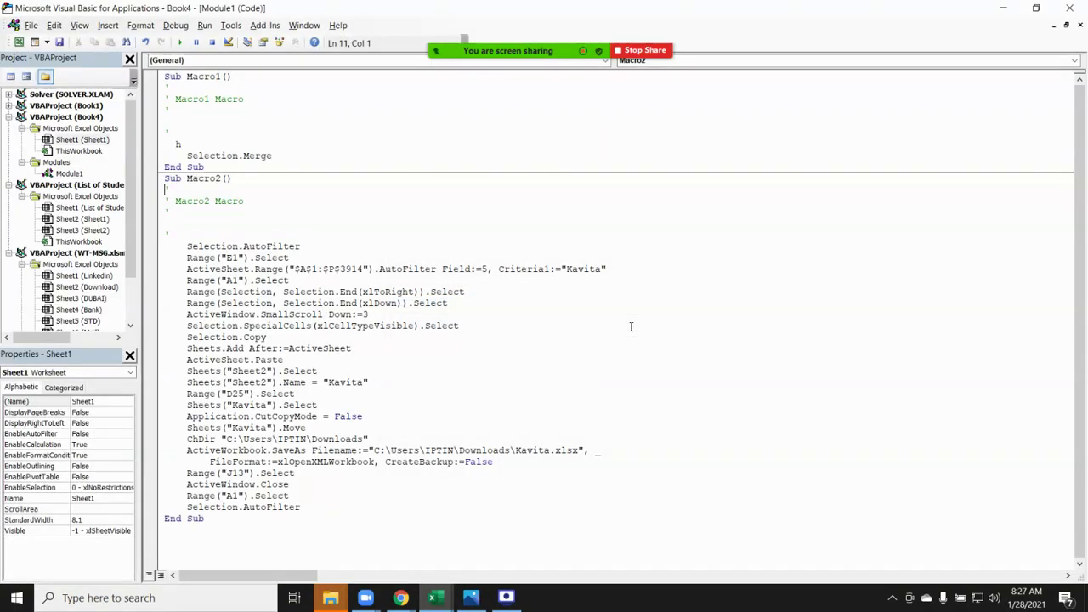
{"action": "left_click", "coordinate": [306, 247]}
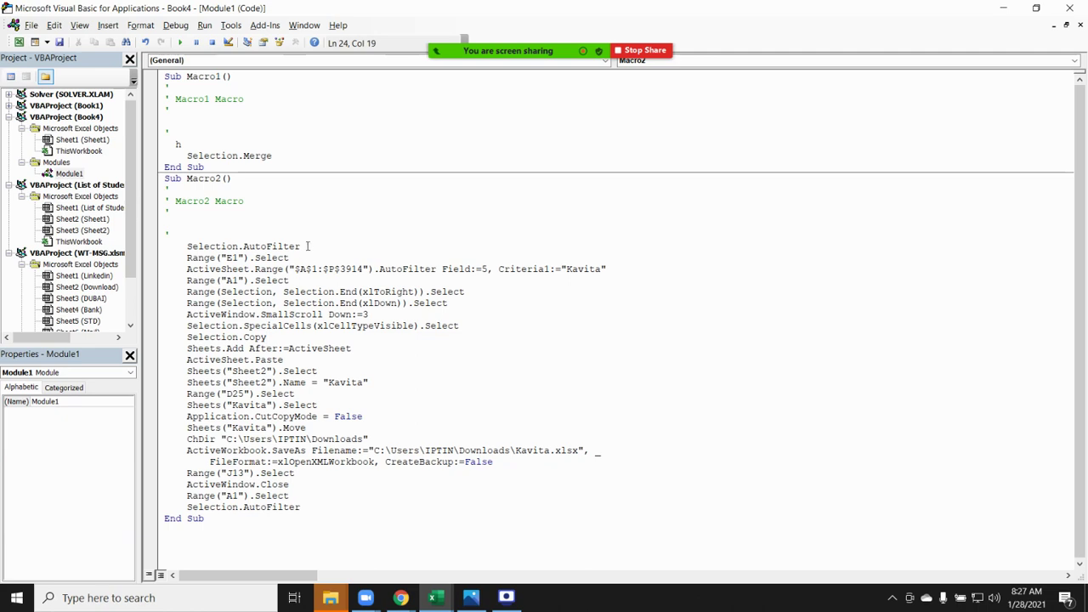
{"action": "left_click_drag", "start_coordinate": [300, 246], "coordinate": [178, 246]}
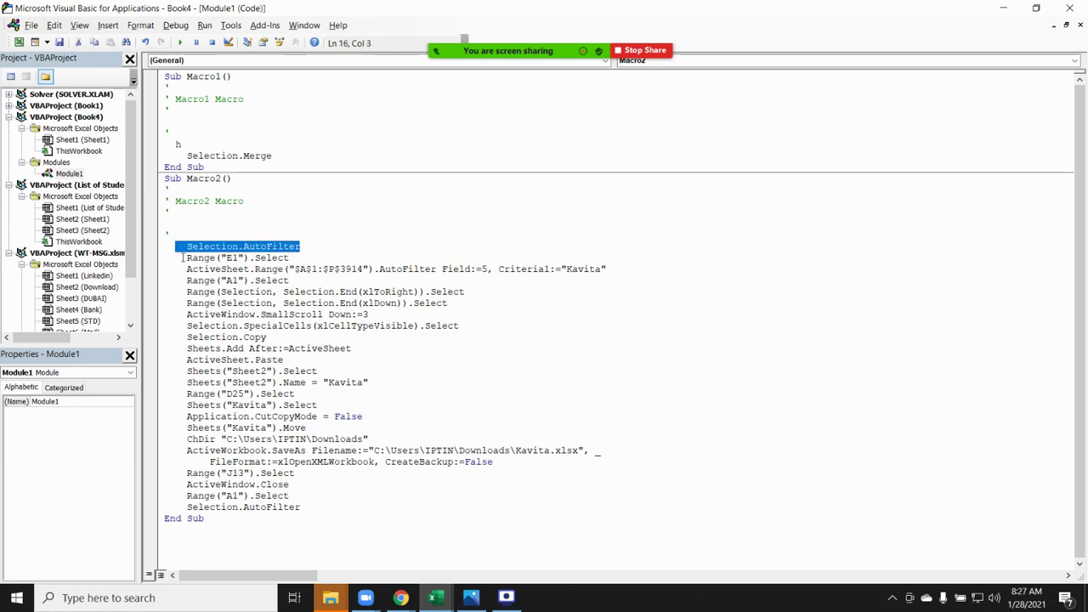
{"action": "key", "text": "Delete"}
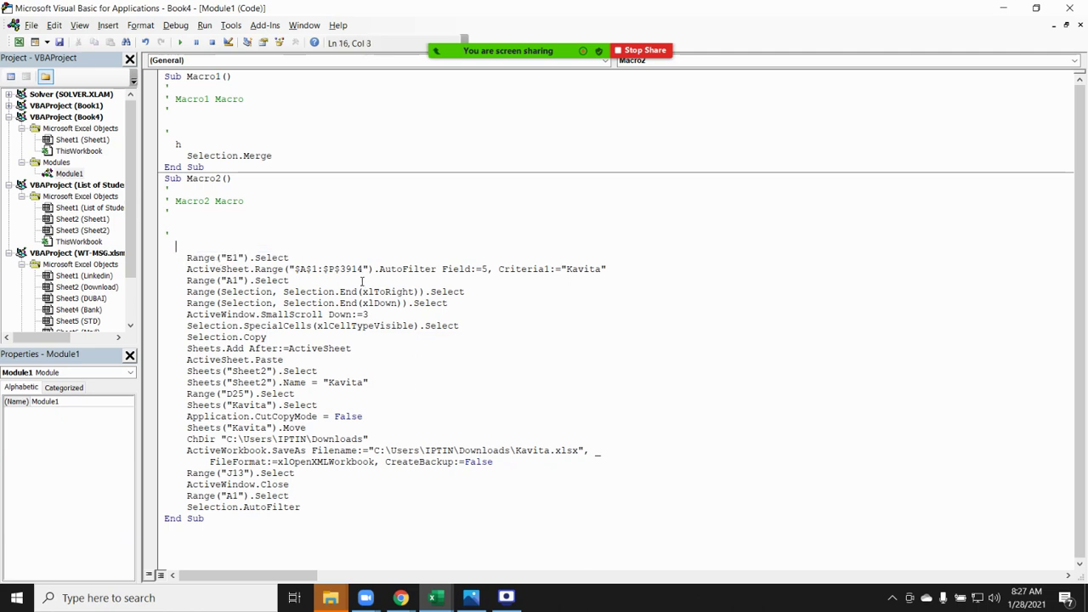
Trim the filter range to "$A$1" and delete the ActiveWindow.SmallScroll line.
{"action": "left_click_drag", "start_coordinate": [322, 268], "coordinate": [364, 268]}
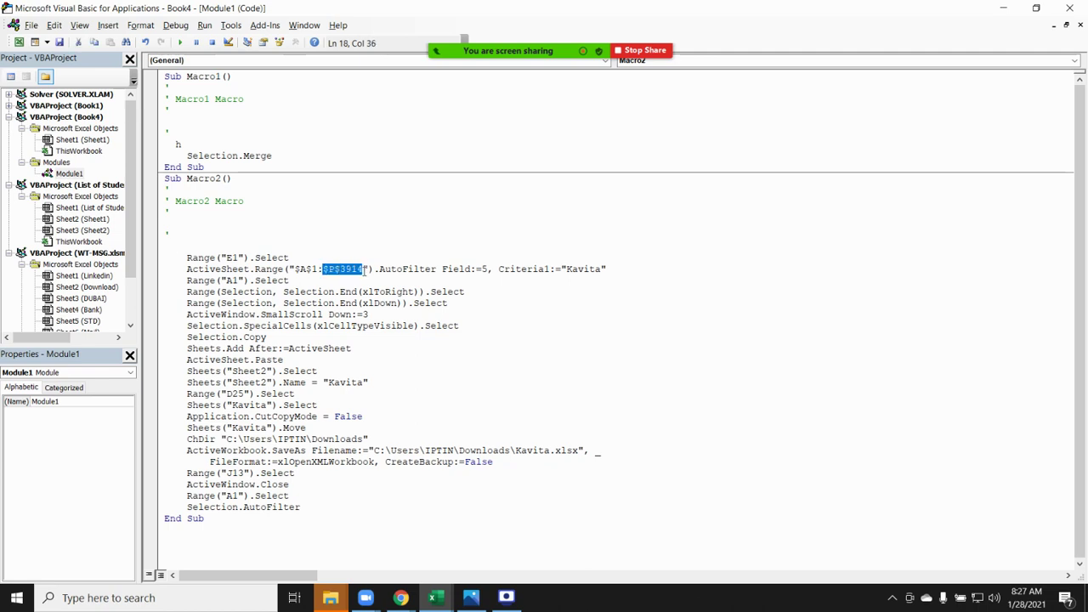
{"action": "key", "text": "Delete"}
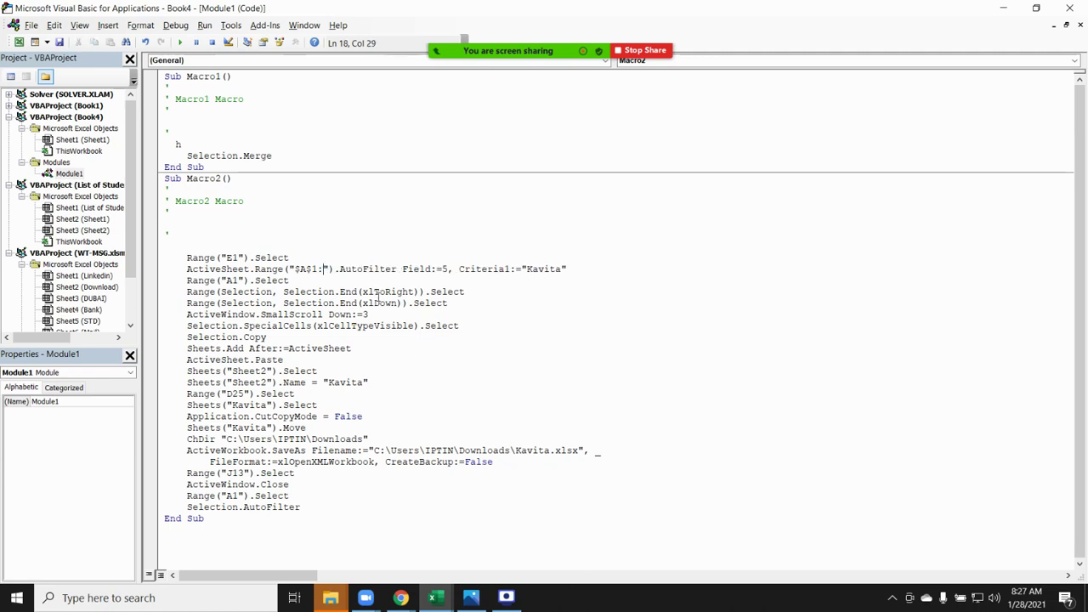
{"action": "key", "text": "BackSpace"}
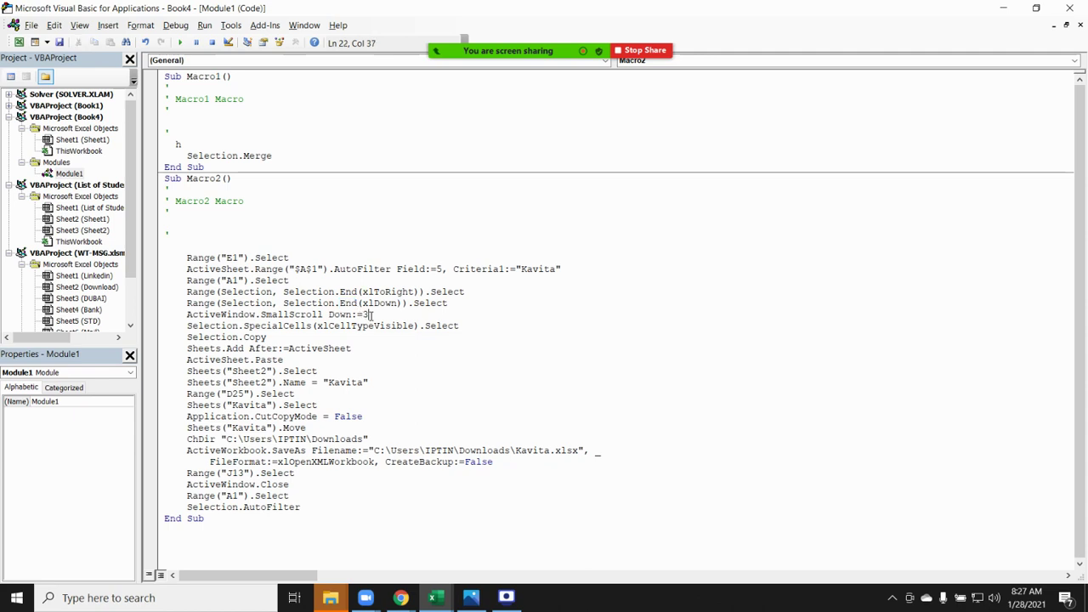
{"action": "left_click_drag", "start_coordinate": [368, 314], "coordinate": [187, 314]}
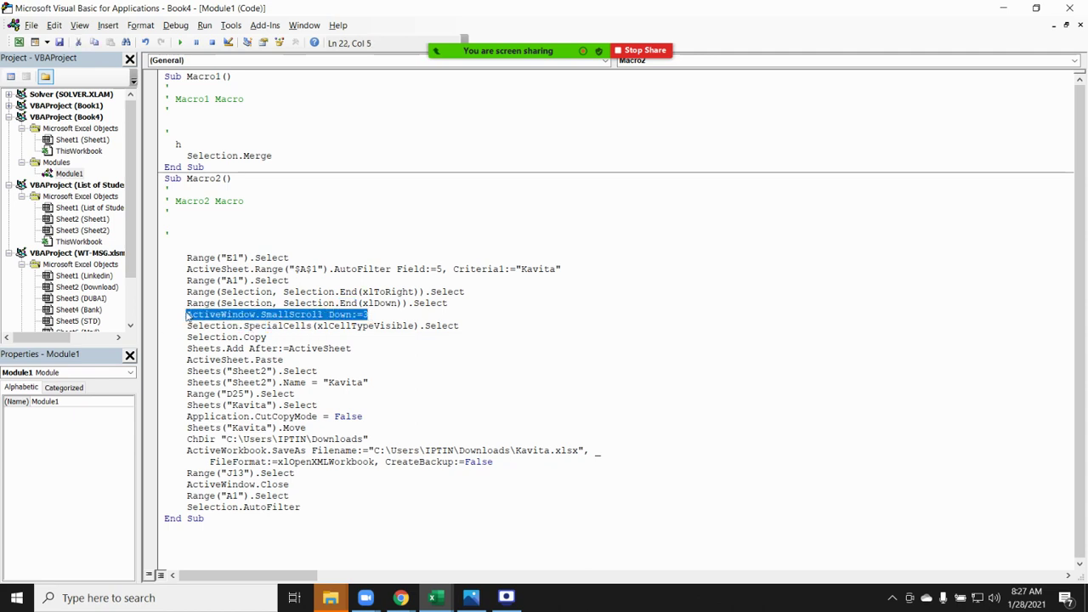
{"action": "key", "text": "Delete"}
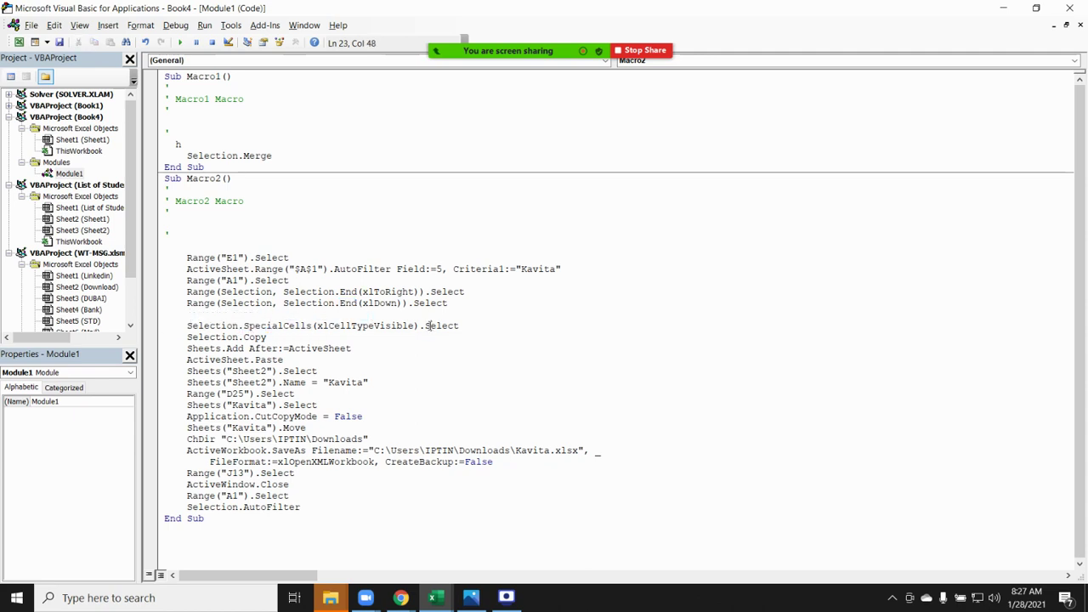
{"action": "left_click", "coordinate": [272, 338]}
{"action": "left_click", "coordinate": [314, 348]}
Delete the Sheets("Sheet2").Select line and rename the sheet via ActiveSheet.Name instead of Sheets("Sheet2").
{"action": "left_click_drag", "start_coordinate": [323, 371], "coordinate": [183, 374]}
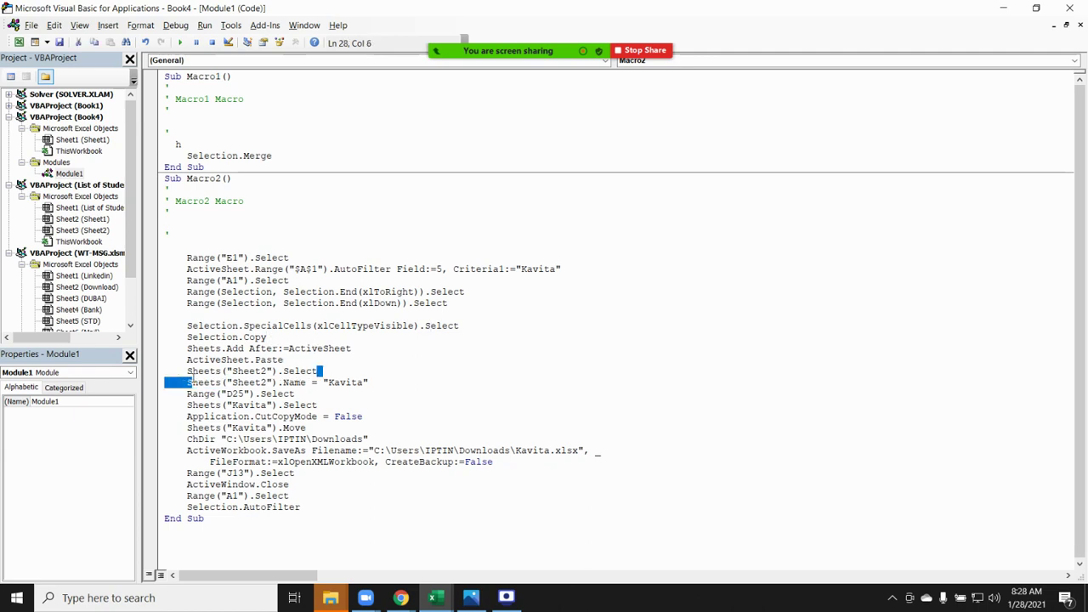
{"action": "key", "text": "Delete"}
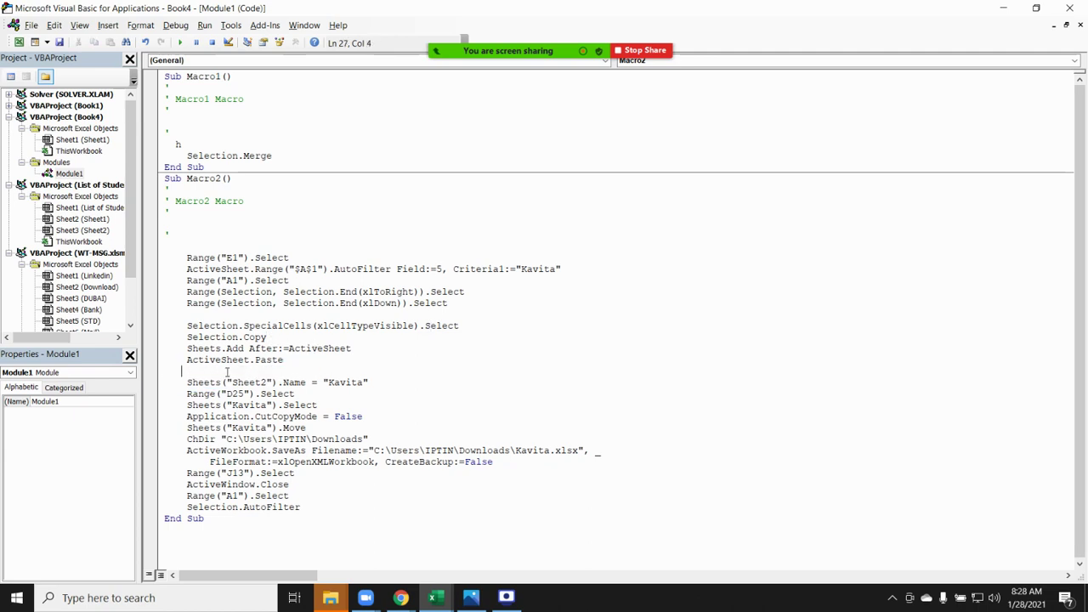
{"action": "double_click", "coordinate": [229, 363]}
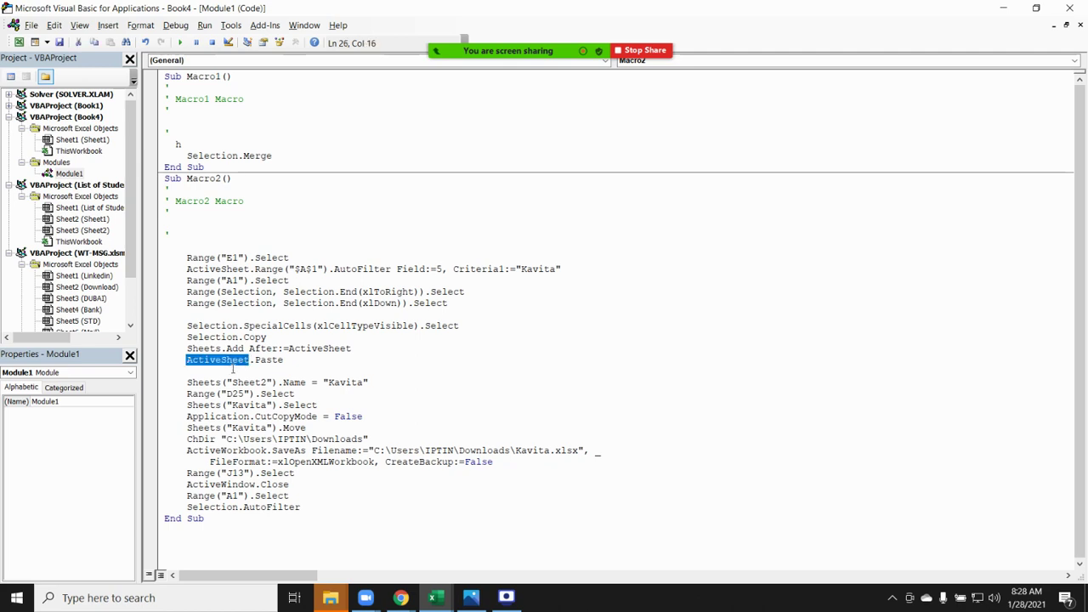
{"action": "left_click_drag", "start_coordinate": [278, 382], "coordinate": [186, 384]}
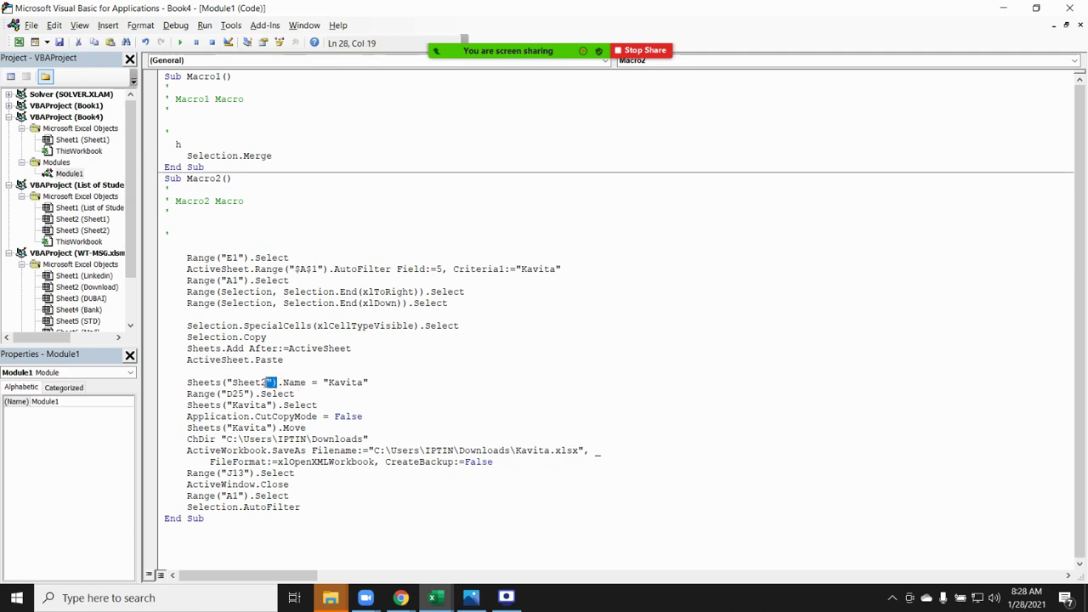
{"action": "type", "text": "ActiveSheet"}
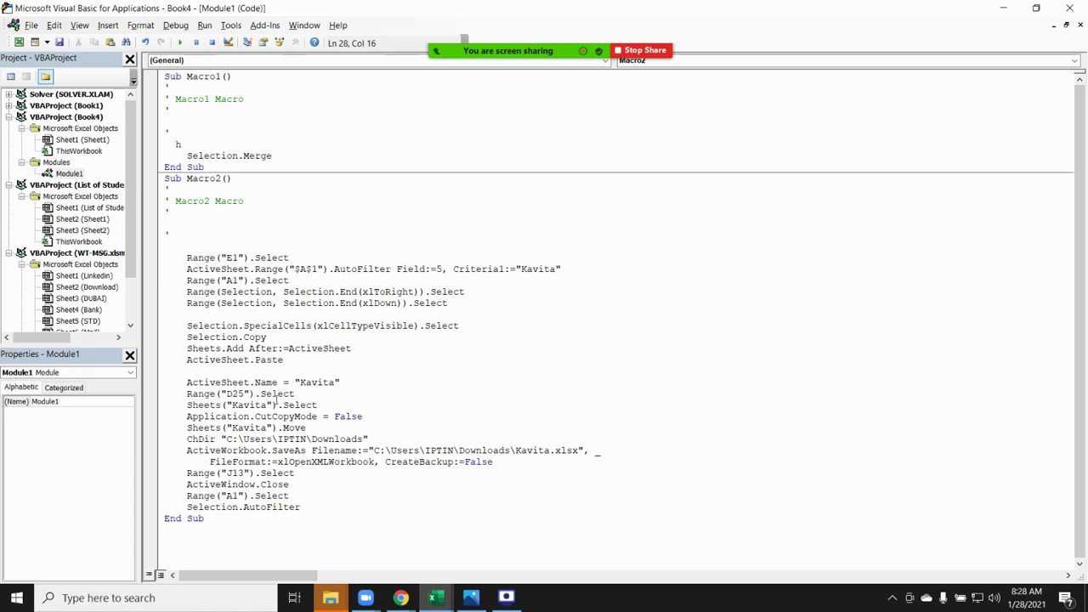
Delete the Range("D25").Select line, the line selecting the named sheet, and the ChDir Downloads line.
{"action": "left_click_drag", "start_coordinate": [298, 393], "coordinate": [188, 394]}
{"action": "key", "text": "Delete"}
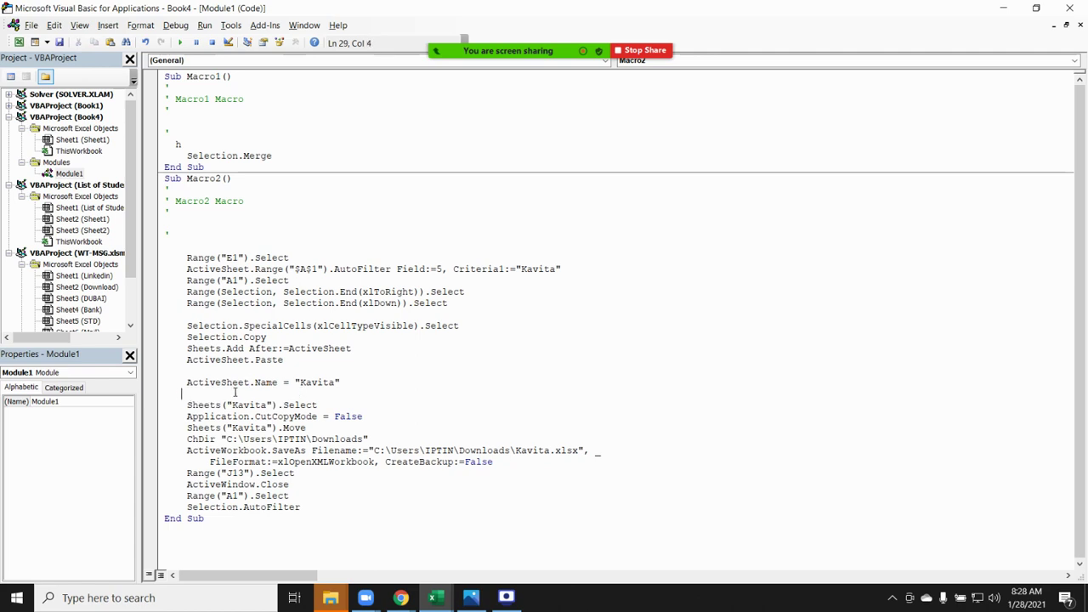
{"action": "left_click_drag", "start_coordinate": [326, 404], "coordinate": [189, 408]}
{"action": "key", "text": "Delete"}
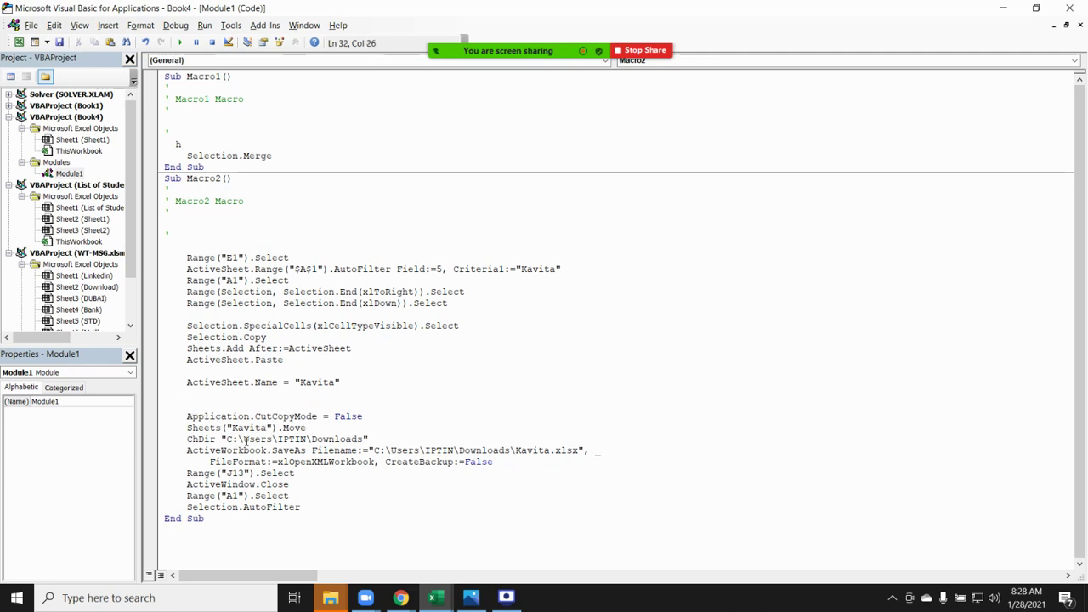
{"action": "left_click", "coordinate": [244, 439]}
{"action": "mouse_move", "coordinate": [371, 439]}
{"action": "left_mouse_down"}
{"action": "mouse_move", "coordinate": [192, 440]}
{"action": "mouse_move", "coordinate": [184, 429]}
{"action": "mouse_move", "coordinate": [187, 439]}
{"action": "left_mouse_up"}
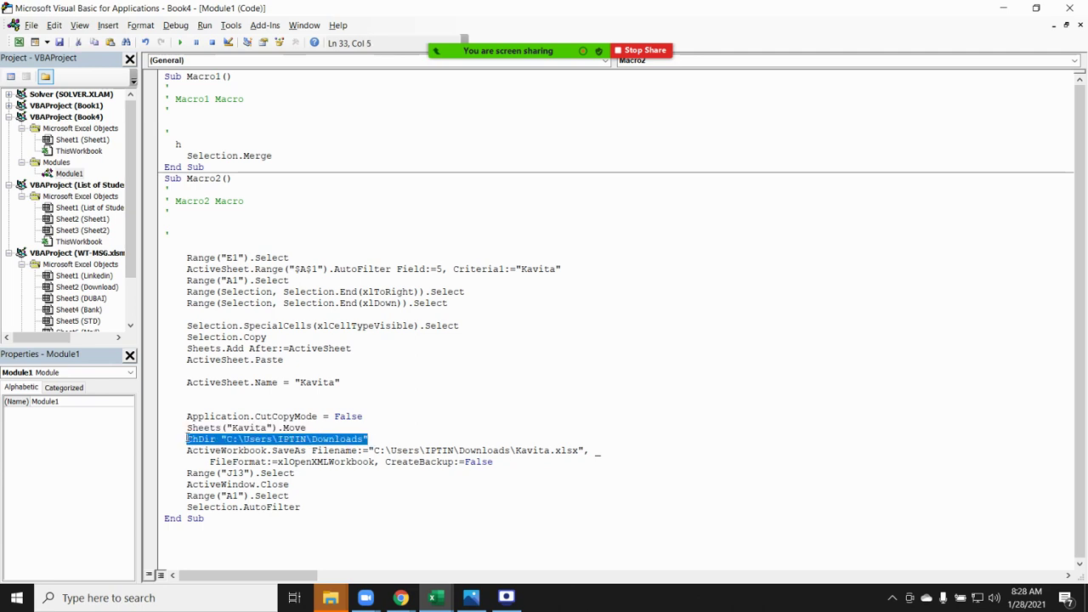
{"action": "key", "text": "Delete"}
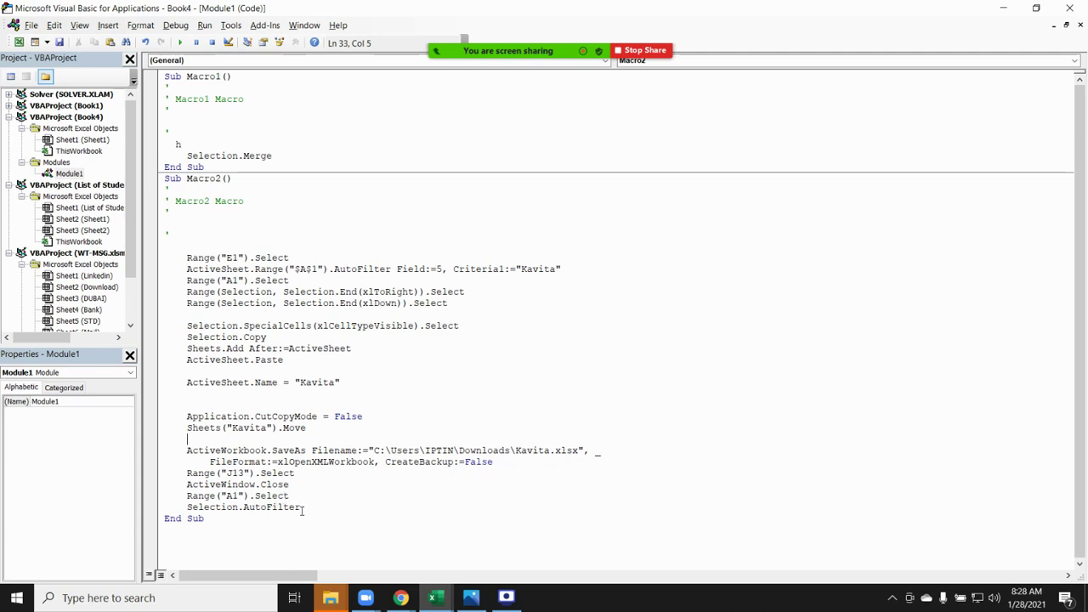
Remove the blank lines and stray indentation around Selection.SpecialCells and the ActiveSheet.Name line.
{"action": "left_click", "coordinate": [194, 316]}
{"action": "key", "text": "Delete"}
{"action": "key", "text": "Delete"}
{"action": "key", "text": "Delete"}
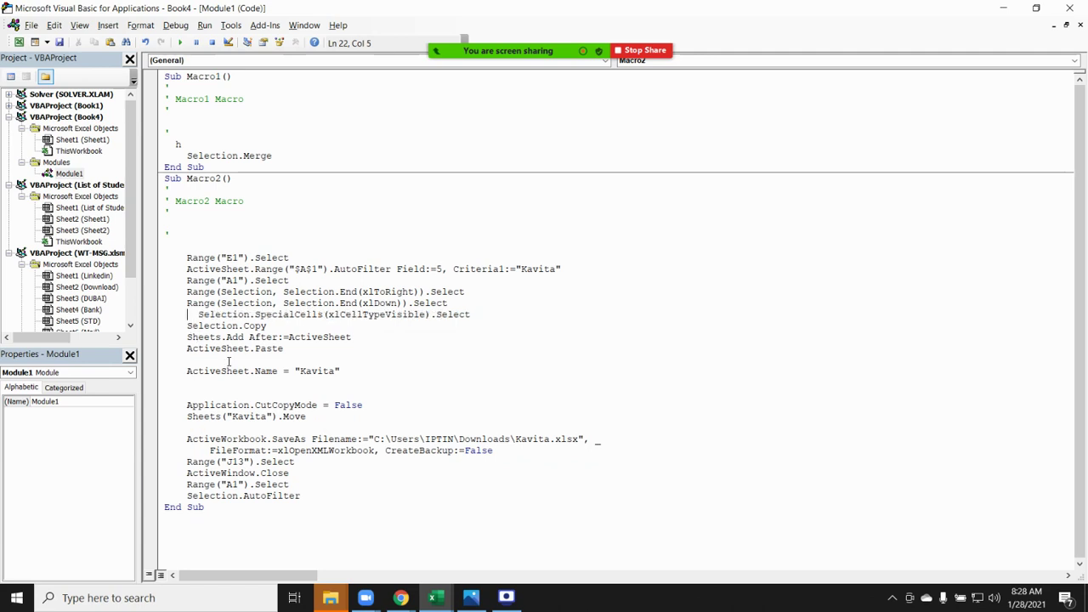
{"action": "key", "text": "Delete"}
{"action": "key", "text": "Delete"}
{"action": "key", "text": "Delete"}
{"action": "key", "text": "Delete"}
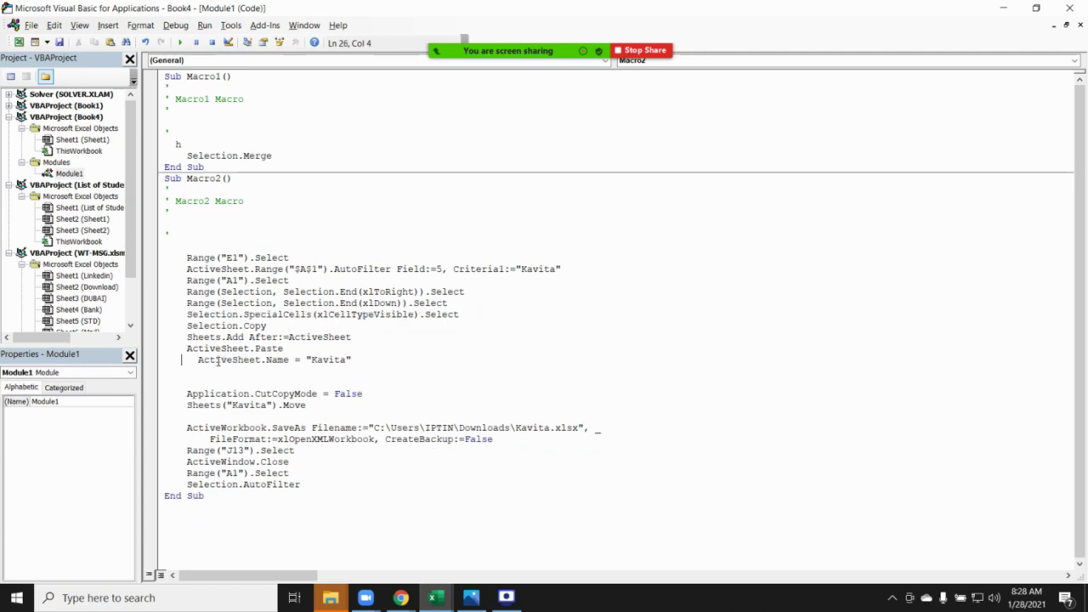
{"action": "key", "text": "Delete"}
{"action": "key", "text": "Delete"}
{"action": "key", "text": "Delete"}
{"action": "key", "text": "Down"}
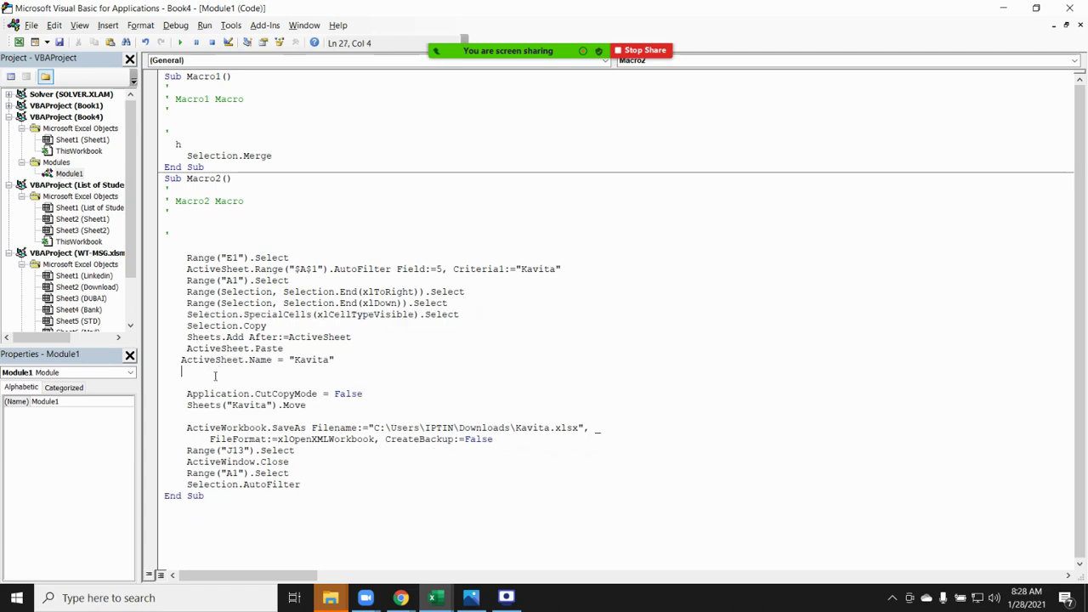
{"action": "key", "text": "Delete"}
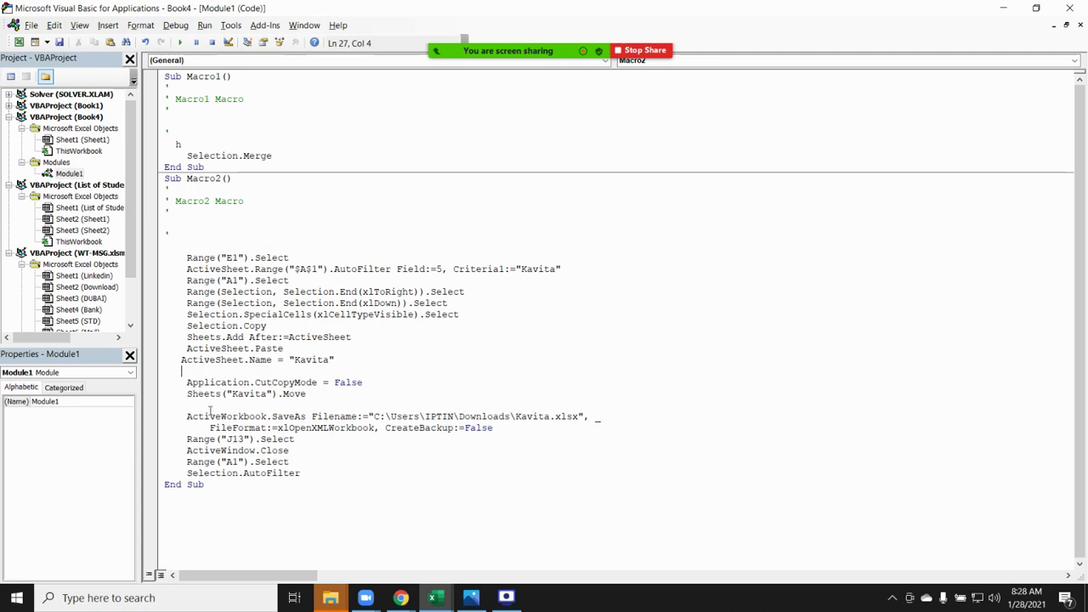
{"action": "left_click", "coordinate": [209, 407]}
Insert n = InputBox("enter Name") as a new first line above Range("E1").Select.
{"action": "left_click", "coordinate": [180, 255]}
{"action": "key", "text": "Return"}
{"action": "key", "text": "Up"}
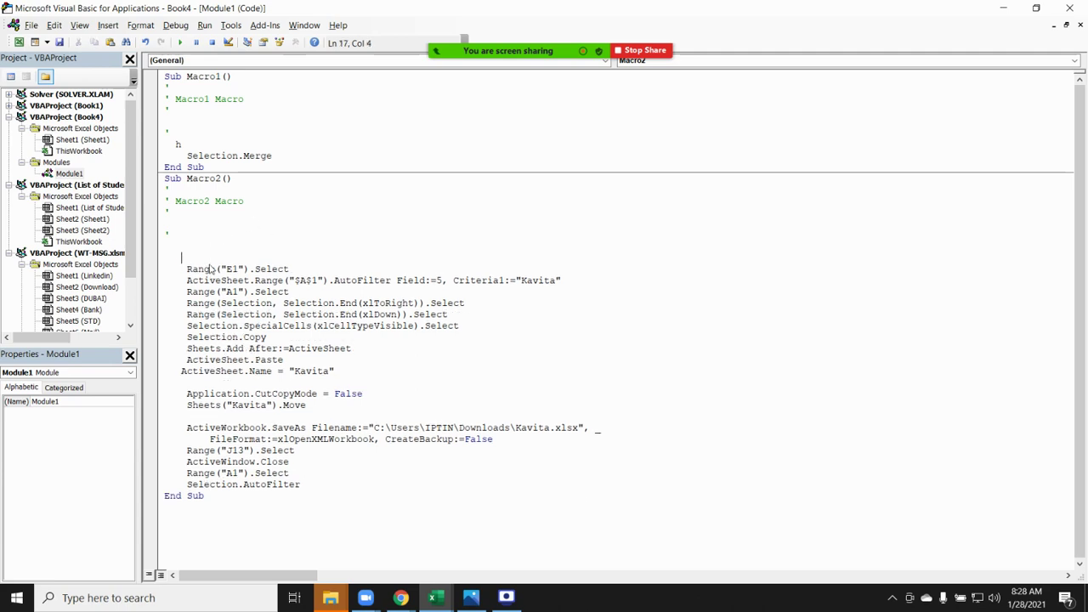
{"action": "type", "text": "n="}
{"action": "type", "text": "input"}
{"action": "type", "text": "box("}
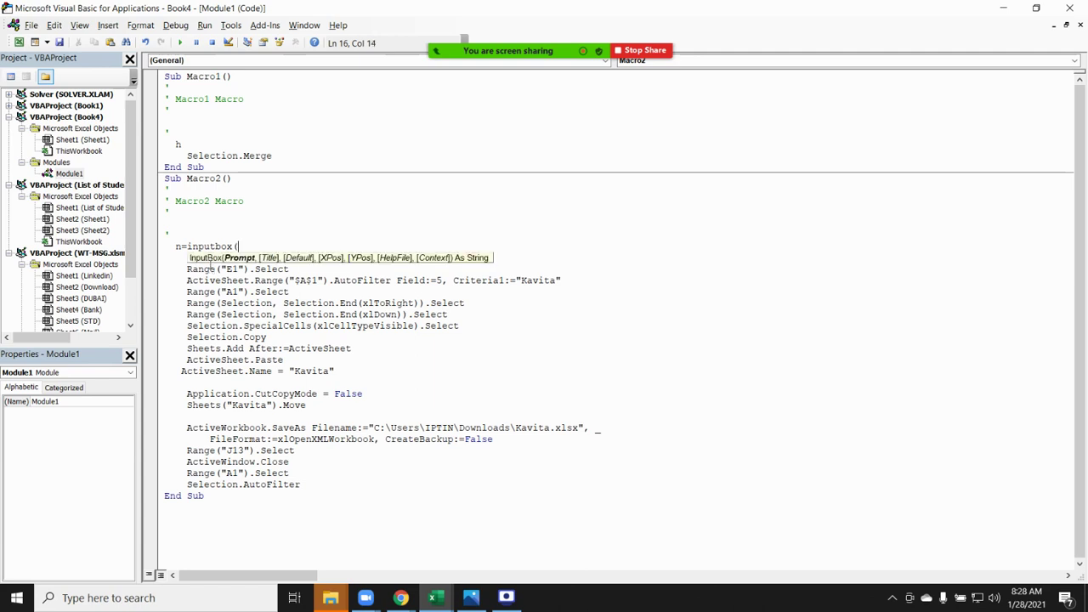
{"action": "type", "text": "\"enter "}
{"action": "type", "text": "Nam,e"}
{"action": "key", "text": "BackSpace"}
{"action": "key", "text": "BackSpace"}
{"action": "type", "text": "e\""}
{"action": "type", "text": ")"}
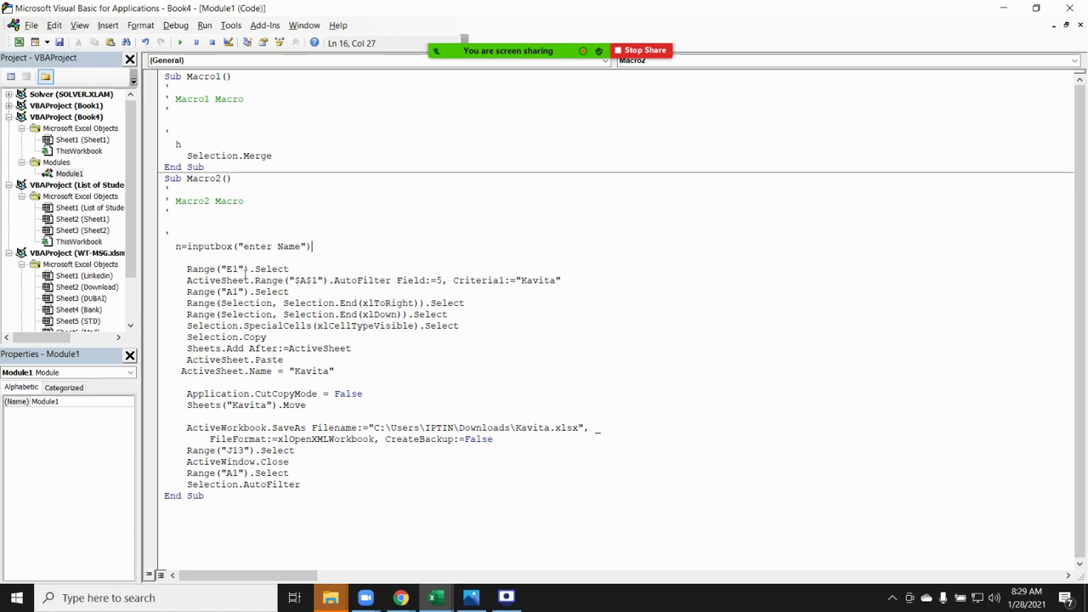
{"action": "left_click", "coordinate": [245, 270]}
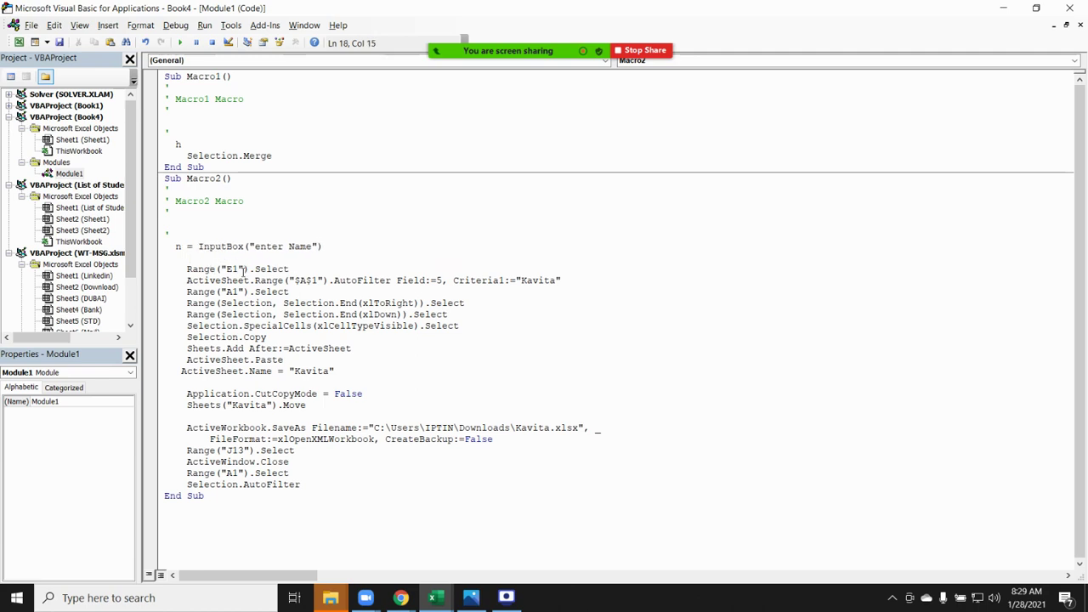
{"action": "left_click_drag", "start_coordinate": [238, 246], "coordinate": [311, 247]}
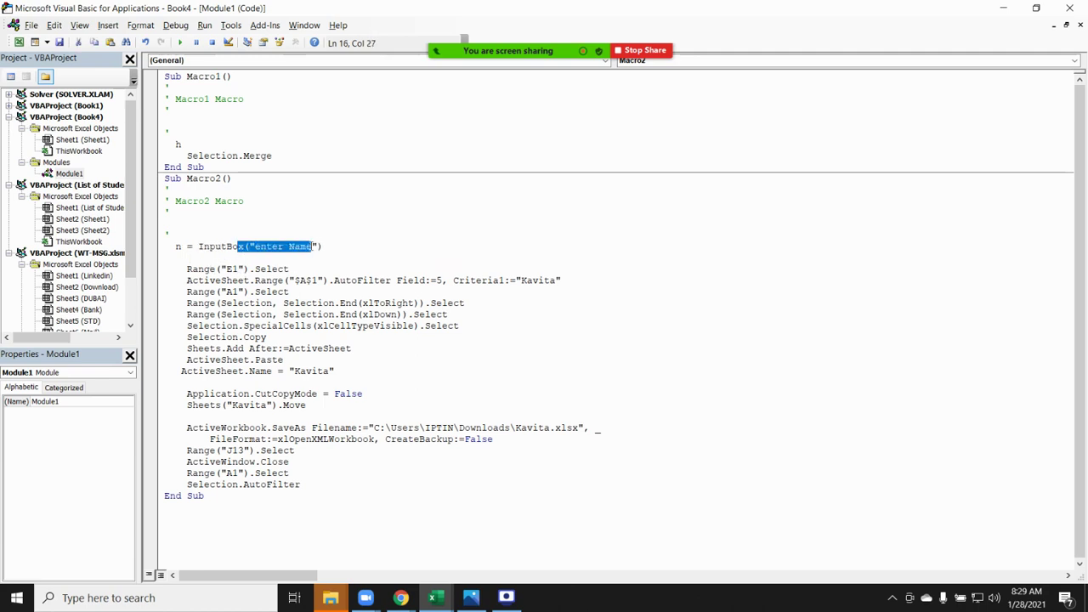
{"action": "left_click_drag", "start_coordinate": [179, 247], "coordinate": [158, 249]}
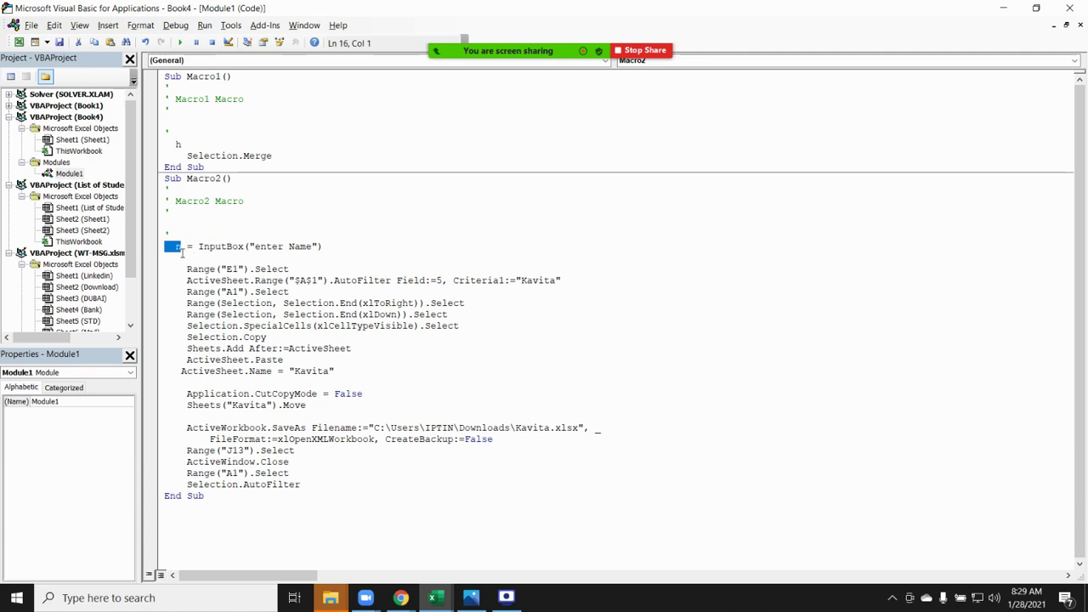
Replace the hard-coded name in the AutoFilter Criteria1 with the variable n.
{"action": "left_click", "coordinate": [181, 248]}
{"action": "double_click", "coordinate": [177, 247]}
{"action": "left_click_drag", "start_coordinate": [202, 246], "coordinate": [322, 248]}
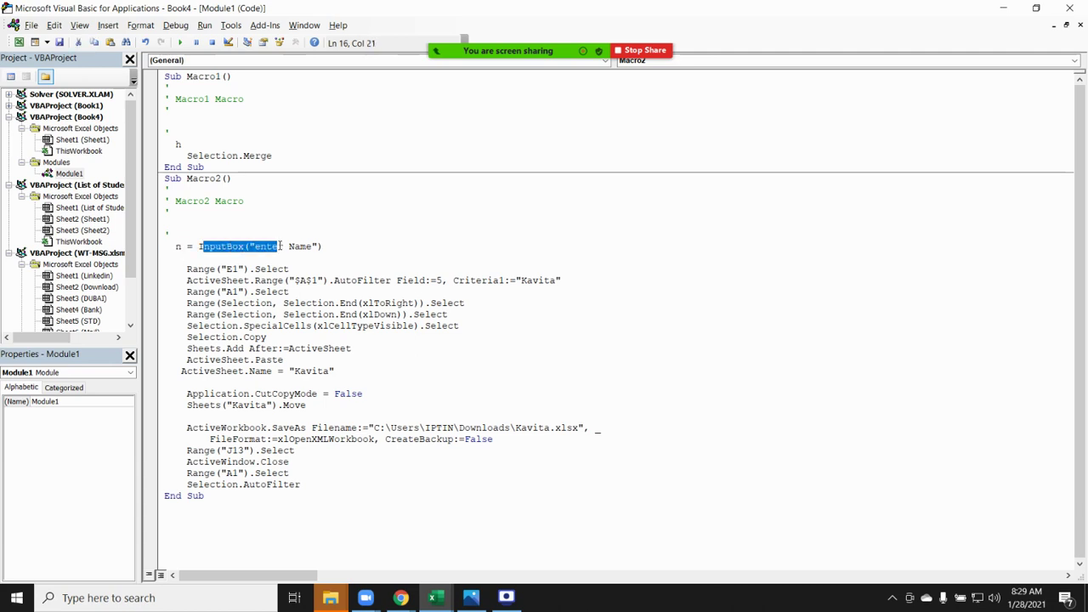
{"action": "left_click", "coordinate": [181, 248]}
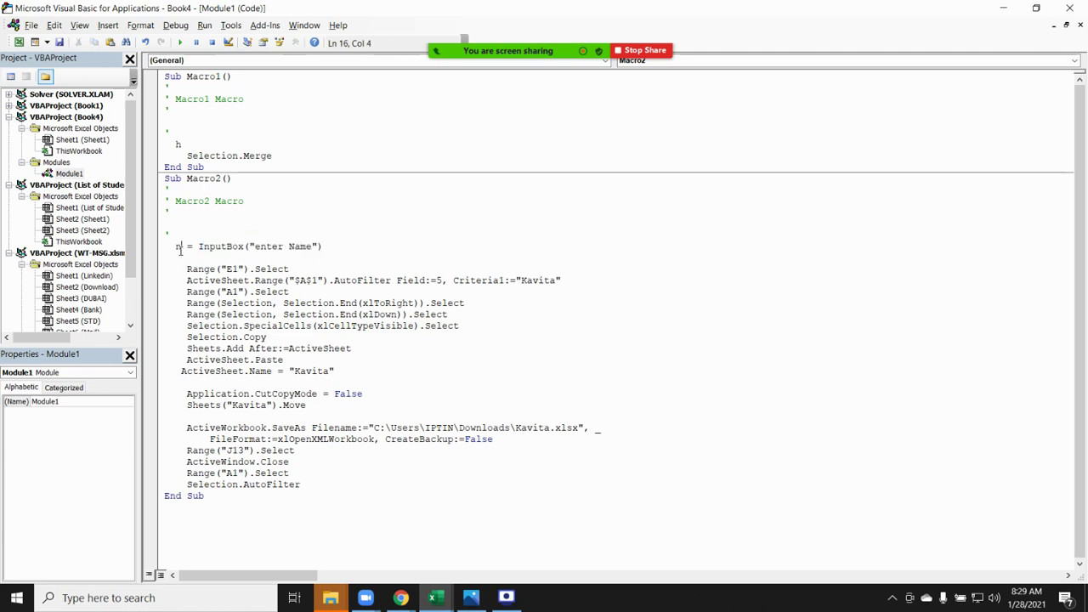
{"action": "double_click", "coordinate": [180, 249]}
{"action": "left_click_drag", "start_coordinate": [515, 280], "coordinate": [571, 285]}
{"action": "type", "text": "n"}
Set ActiveSheet.Name to n and make the SaveAs file name n & ".xlsx".
{"action": "left_click", "coordinate": [530, 316]}
{"action": "left_click_drag", "start_coordinate": [287, 371], "coordinate": [335, 371]}
{"action": "type", "text": "n"}
{"action": "left_click", "coordinate": [516, 429]}
{"action": "type", "text": "\" &"}
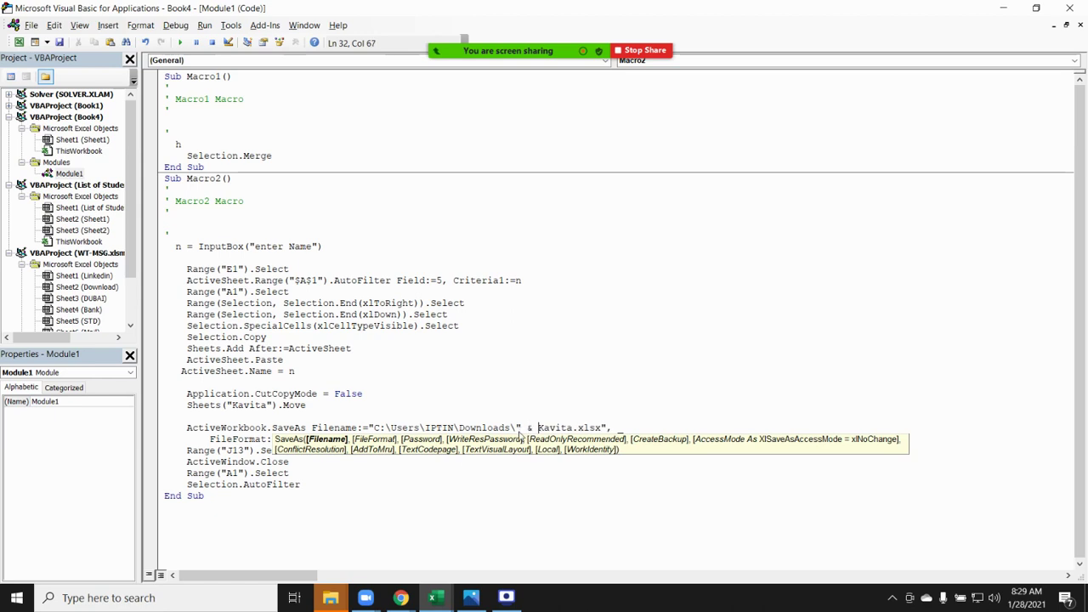
{"action": "key", "text": "Delete"}
{"action": "key", "text": "Delete"}
{"action": "key", "text": "Delete"}
{"action": "key", "text": "Delete"}
{"action": "key", "text": "Delete"}
{"action": "key", "text": "Delete"}
{"action": "type", "text": "n "}
{"action": "type", "text": "& \""}
{"action": "left_click", "coordinate": [548, 485]}
{"action": "left_click", "coordinate": [411, 458]}
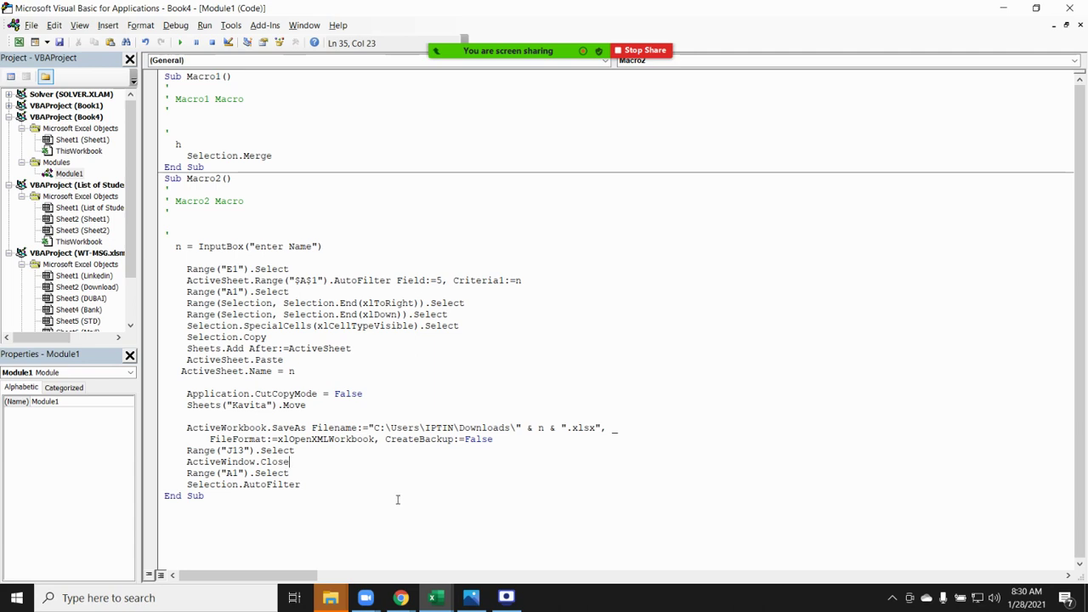
Run Macro2 from the Macros list and enter a name to filter by at the prompt.
{"action": "left_click", "coordinate": [19, 43]}
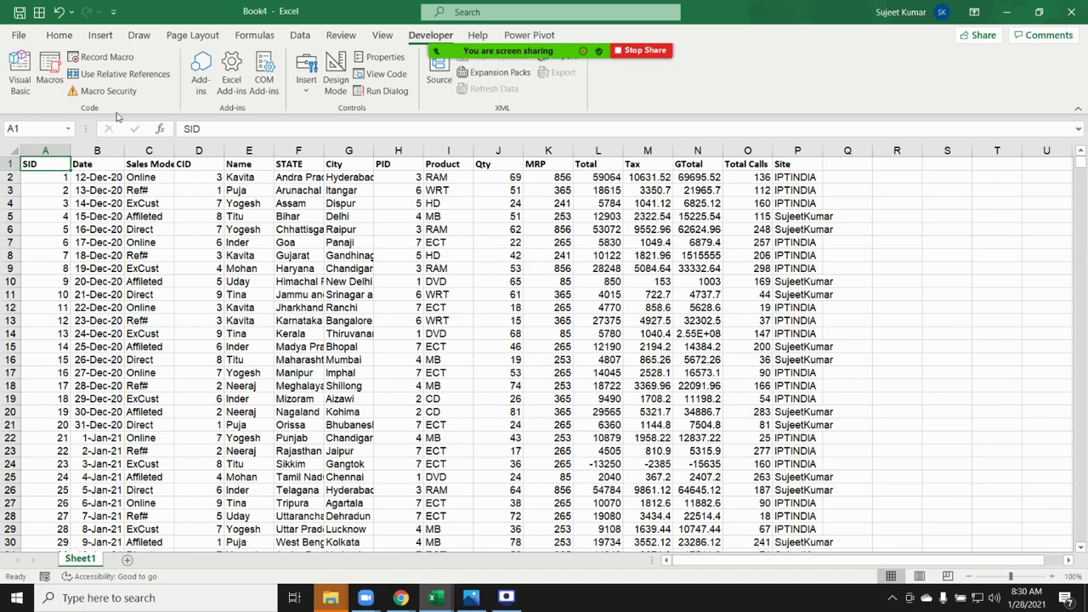
{"action": "left_click", "coordinate": [53, 85]}
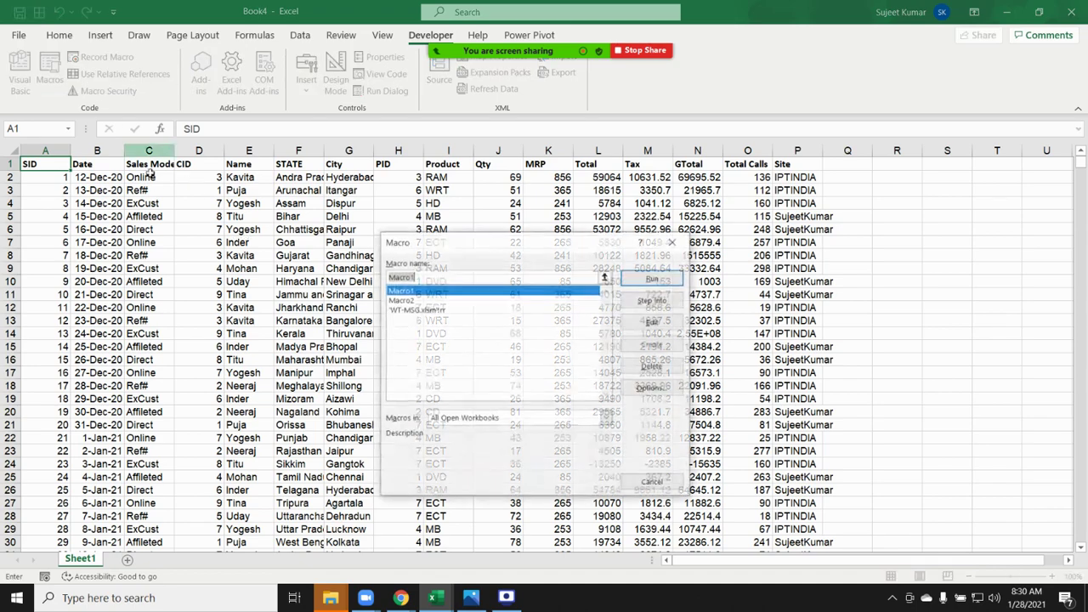
{"action": "left_click", "coordinate": [403, 300]}
{"action": "left_click", "coordinate": [651, 280]}
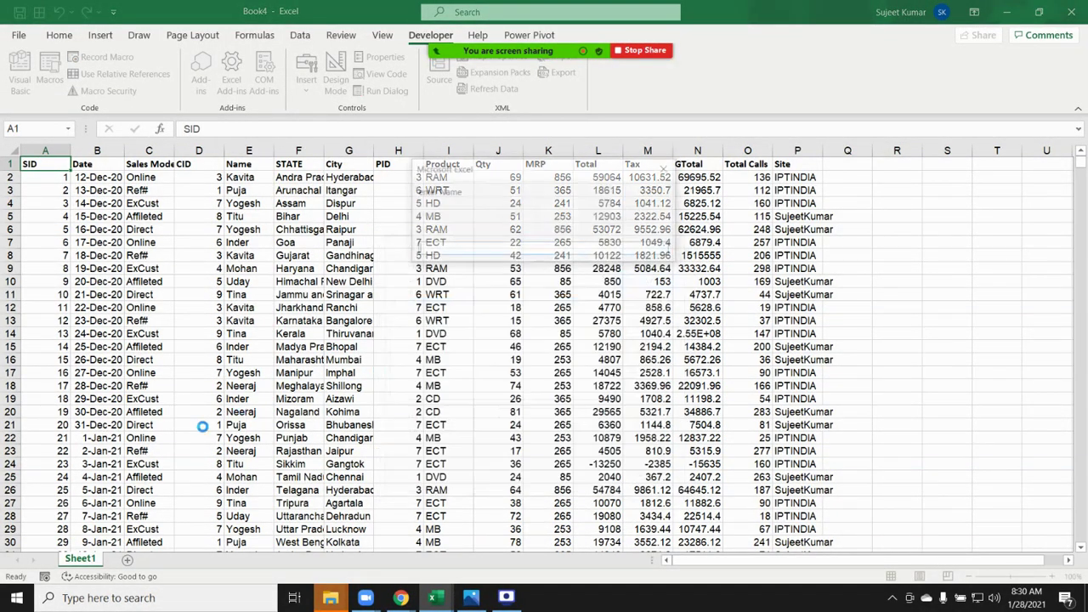
{"action": "type", "text": "Puja"}
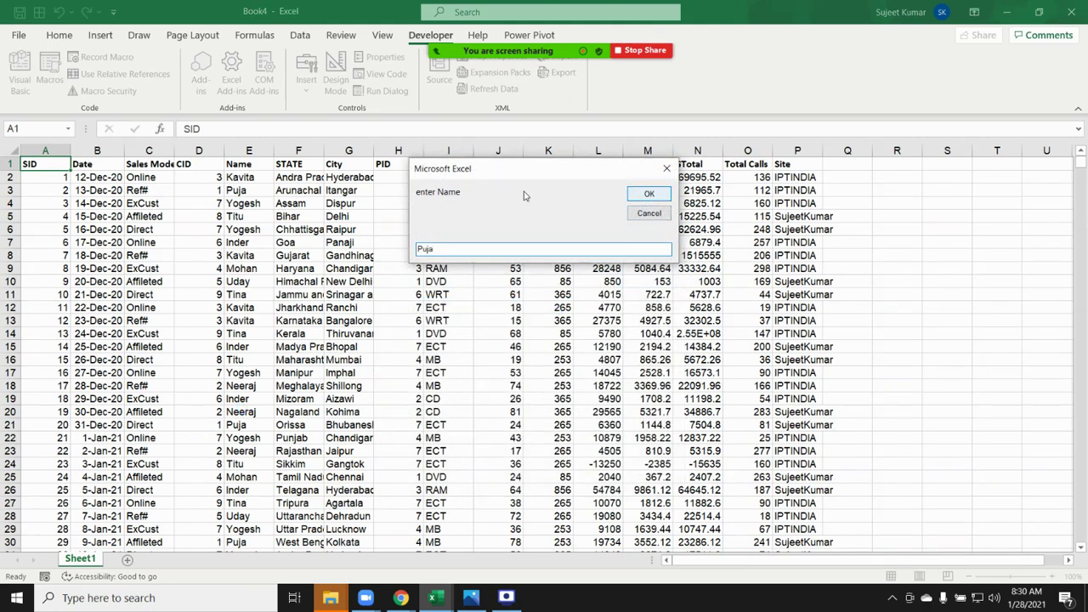
{"action": "mouse_move", "coordinate": [478, 170]}
{"action": "left_mouse_down"}
{"action": "mouse_move", "coordinate": [451, 210]}
{"action": "mouse_move", "coordinate": [401, 216]}
{"action": "left_mouse_up"}
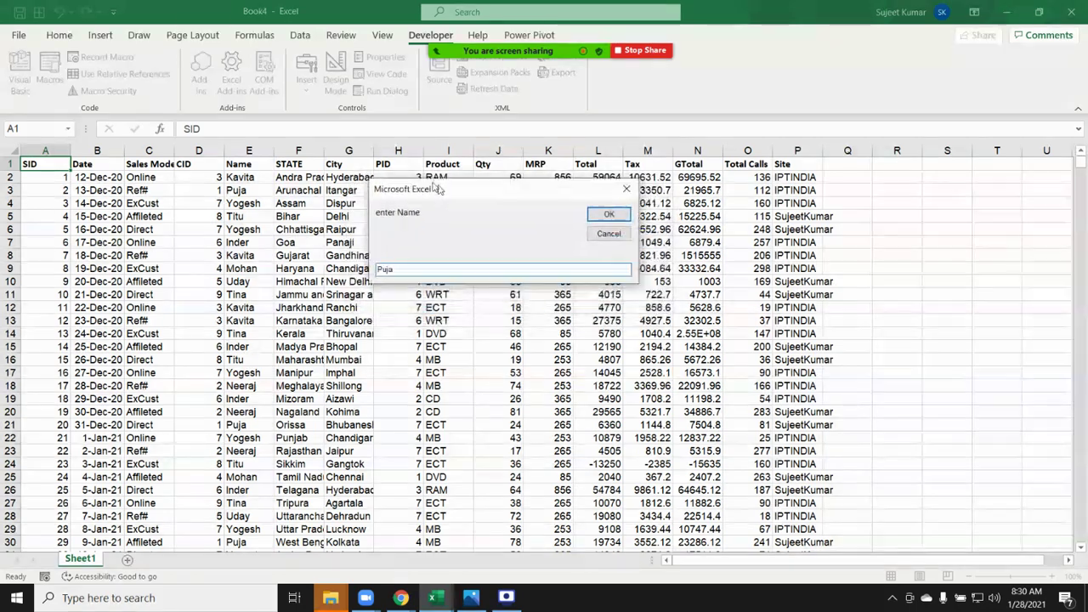
{"action": "left_click", "coordinate": [572, 242]}
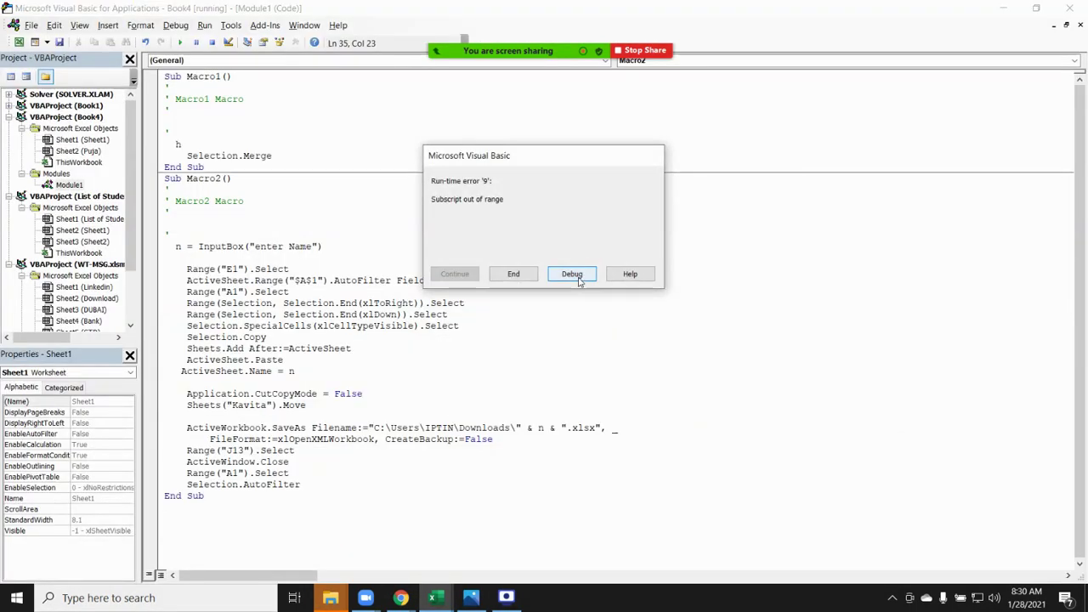
Debug the Subscript out of range error by changing the move line to ActiveSheet.Move, then resume.
{"action": "left_click", "coordinate": [571, 273]}
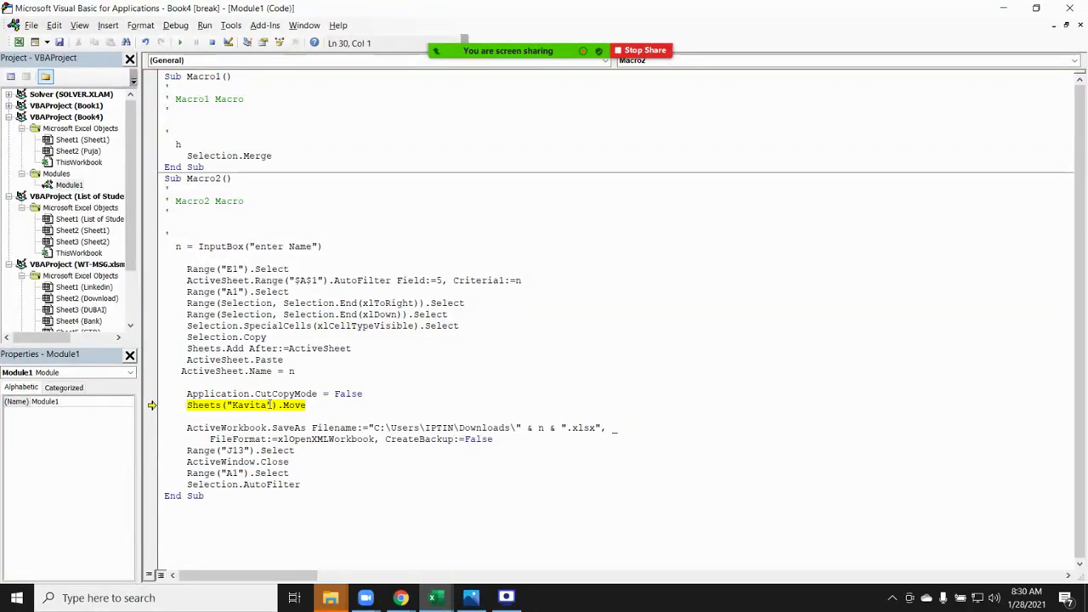
{"action": "left_click", "coordinate": [228, 371]}
{"action": "double_click", "coordinate": [228, 371]}
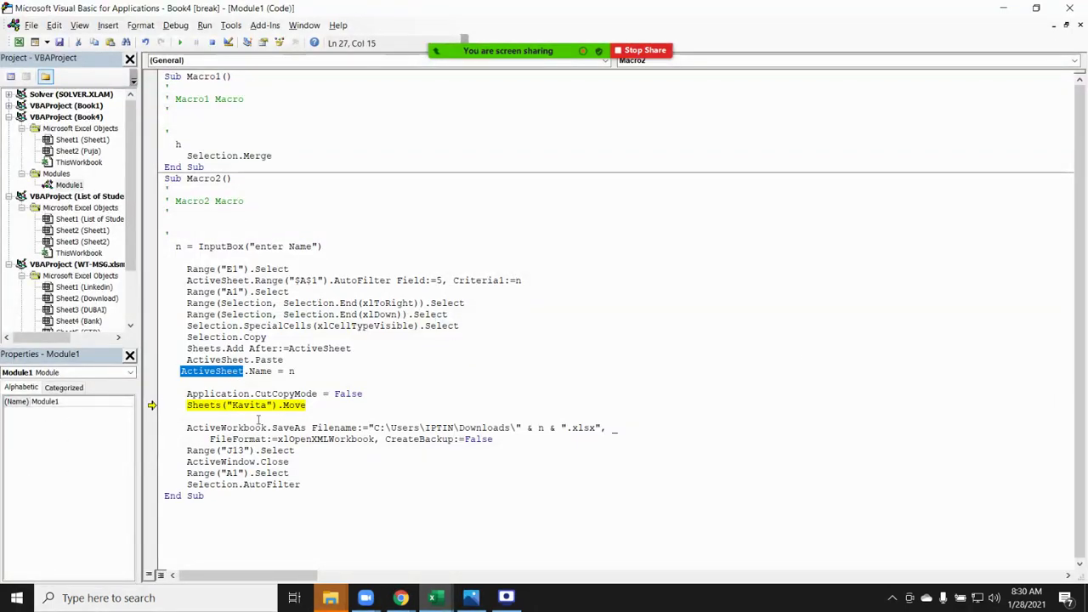
{"action": "double_click", "coordinate": [248, 405]}
{"action": "left_click_drag", "start_coordinate": [277, 407], "coordinate": [180, 410]}
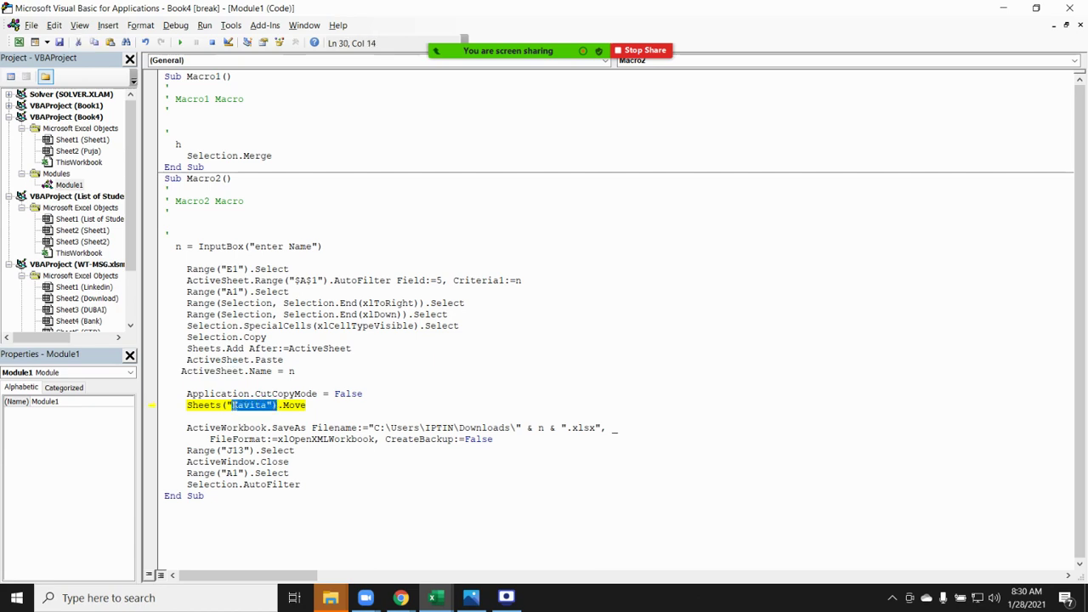
{"action": "type", "text": "ActiveSheet"}
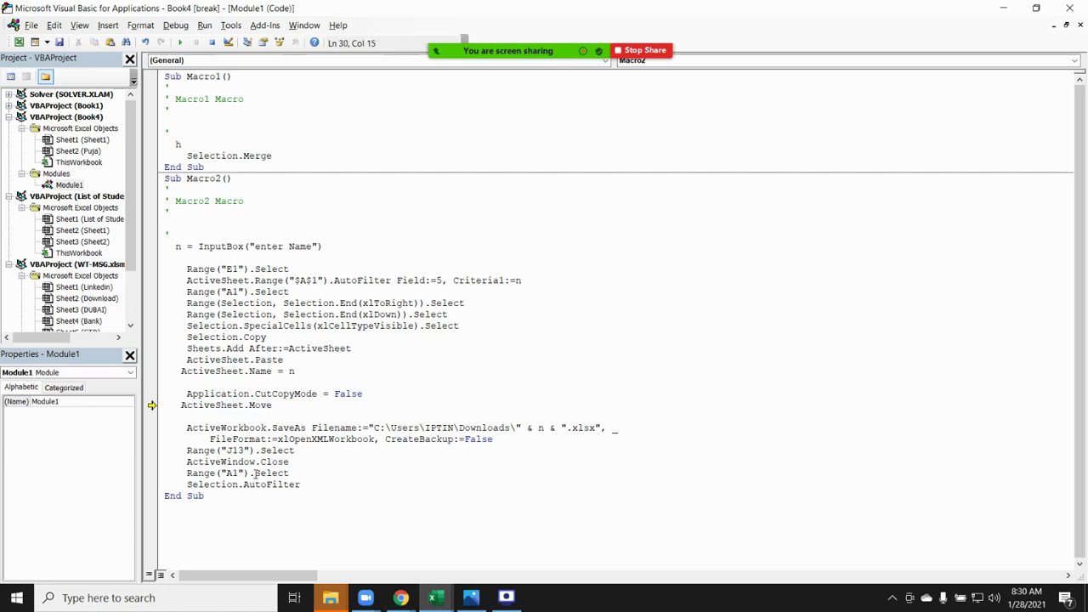
{"action": "left_click", "coordinate": [311, 495]}
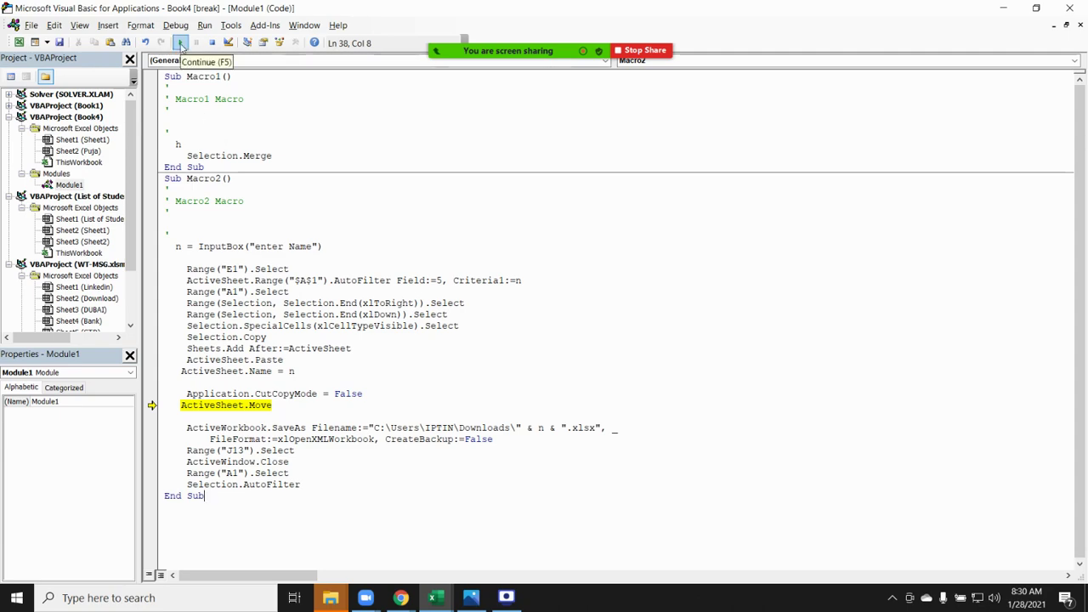
{"action": "left_click", "coordinate": [181, 43]}
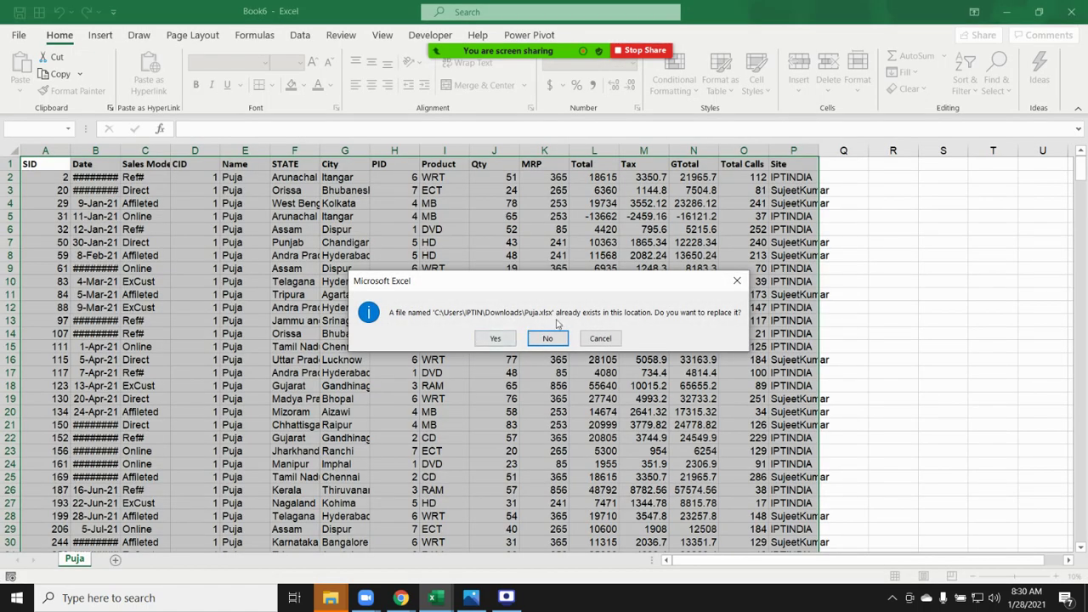
Replace the existing saved workbook in Downloads and bring File Explorer to the front.
{"action": "left_click", "coordinate": [495, 338]}
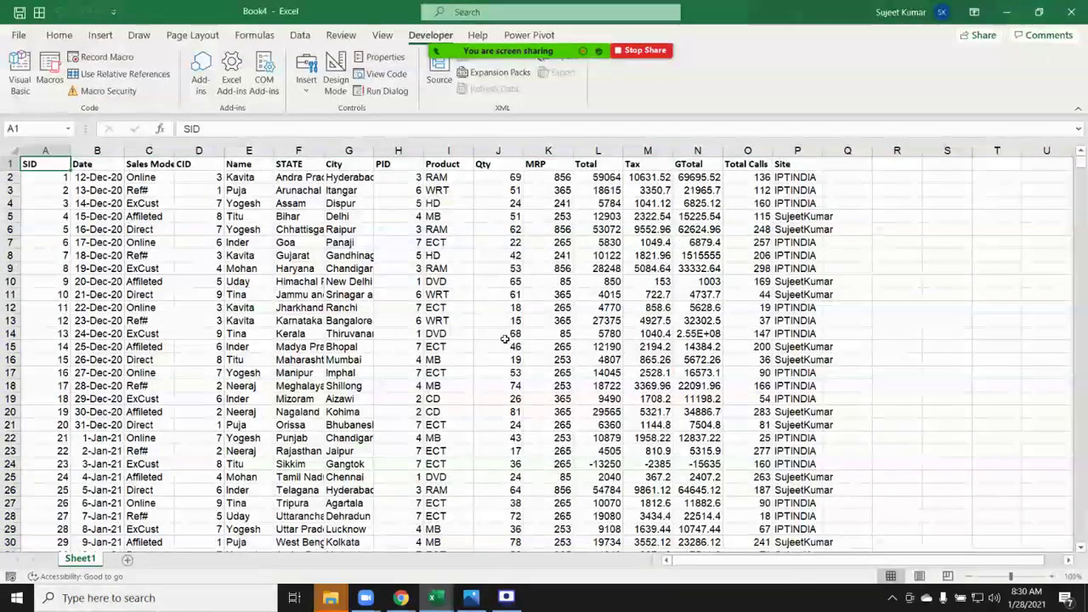
{"action": "left_click", "coordinate": [331, 598]}
{"action": "mouse_move", "coordinate": [330, 598]}
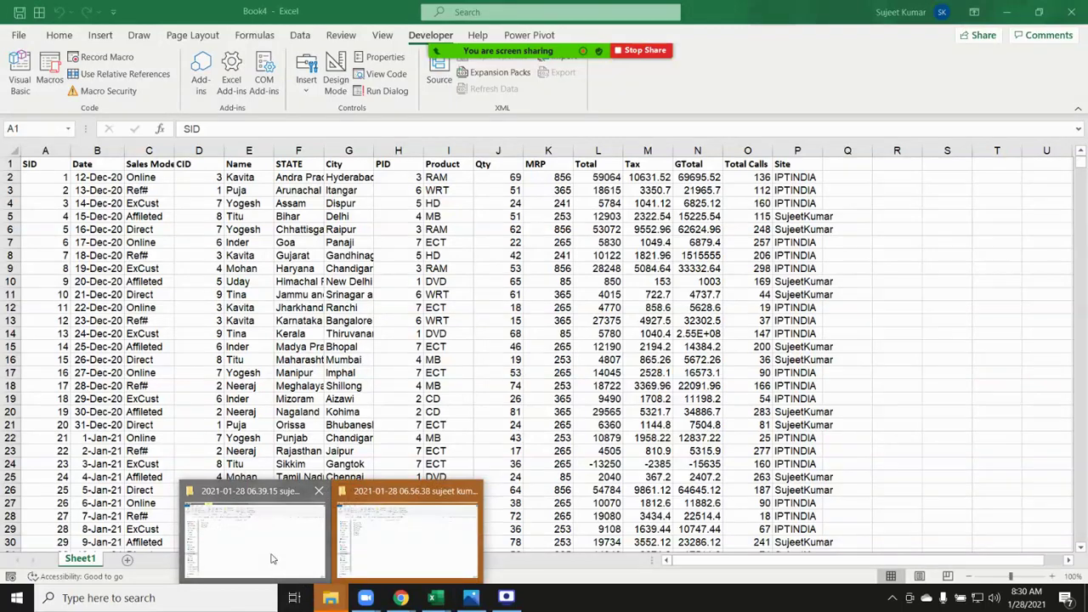
{"action": "left_click", "coordinate": [408, 523]}
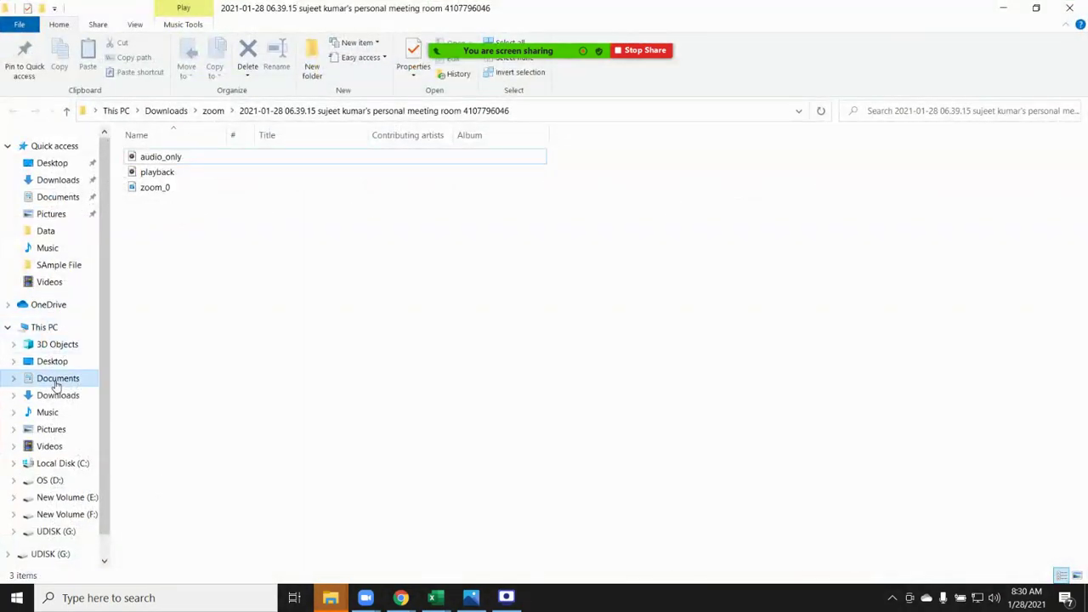
Browse to the Downloads folder to find the newly saved 8:30 AM workbook.
{"action": "left_click", "coordinate": [56, 380]}
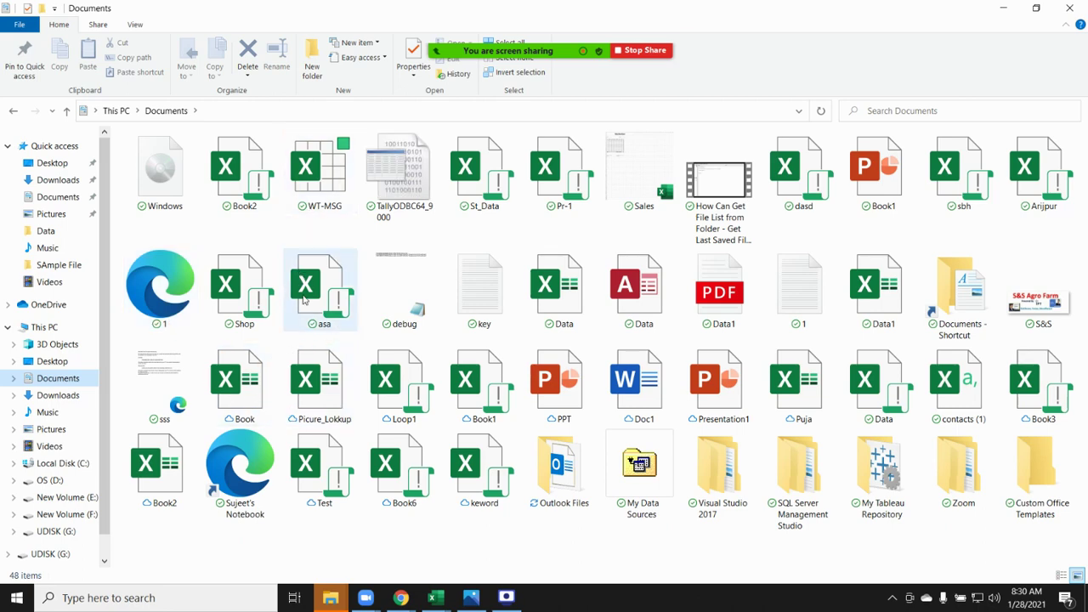
{"action": "left_click", "coordinate": [72, 402]}
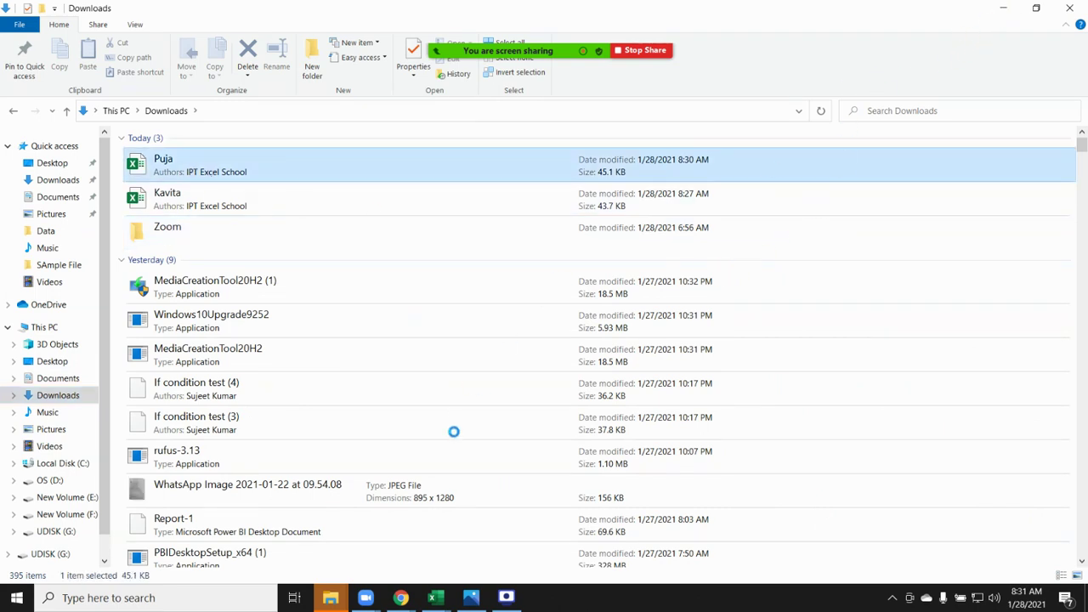
{"action": "left_click", "coordinate": [444, 604]}
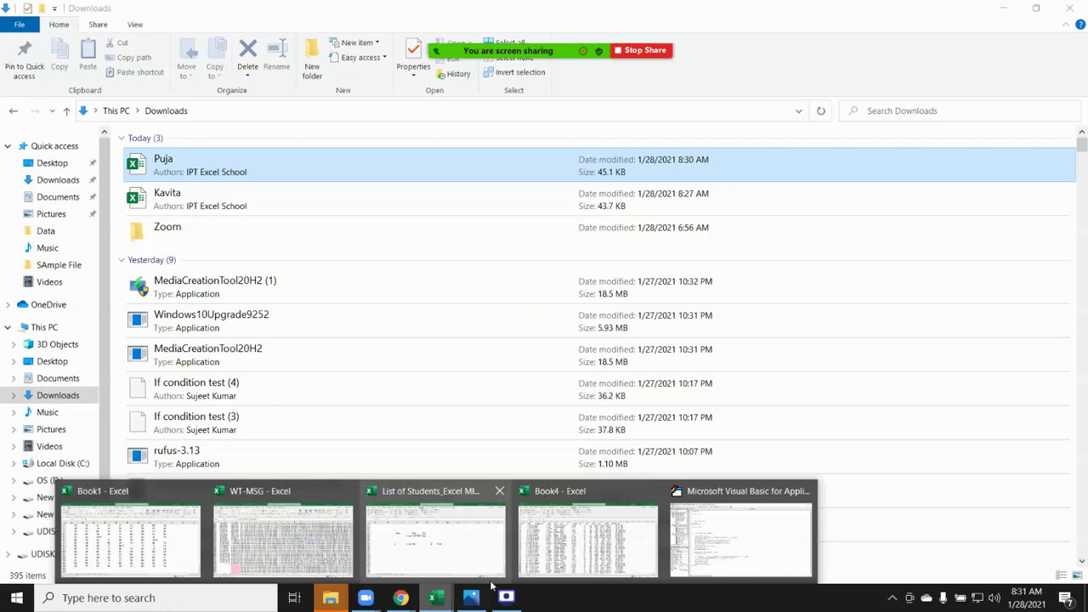
Return to the VBA editor and review the Macro2 body that uses n.
{"action": "left_click", "coordinate": [713, 556]}
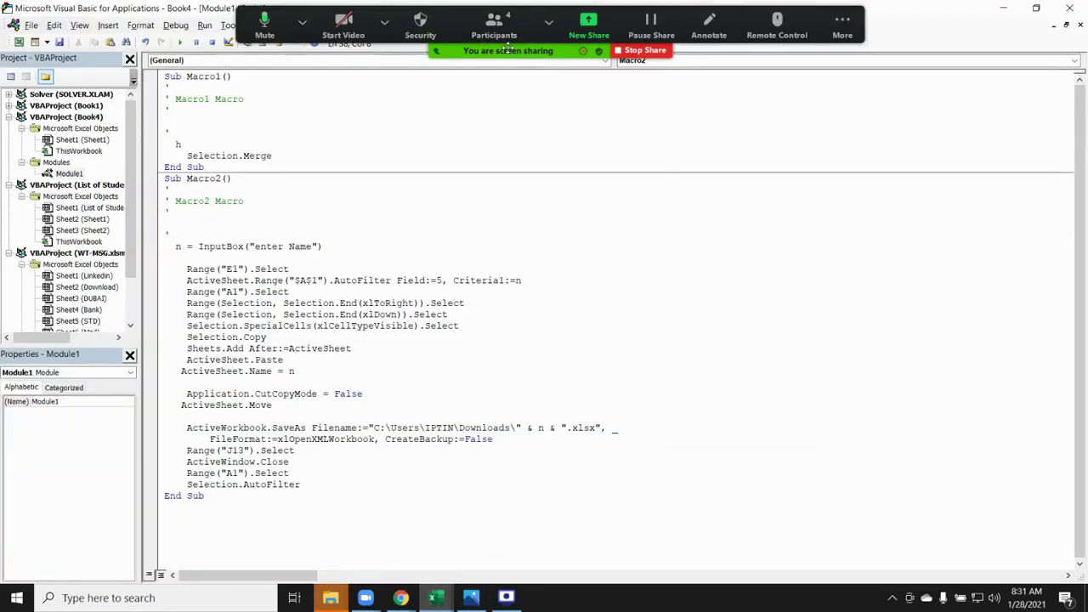
{"action": "mouse_move", "coordinate": [494, 27]}
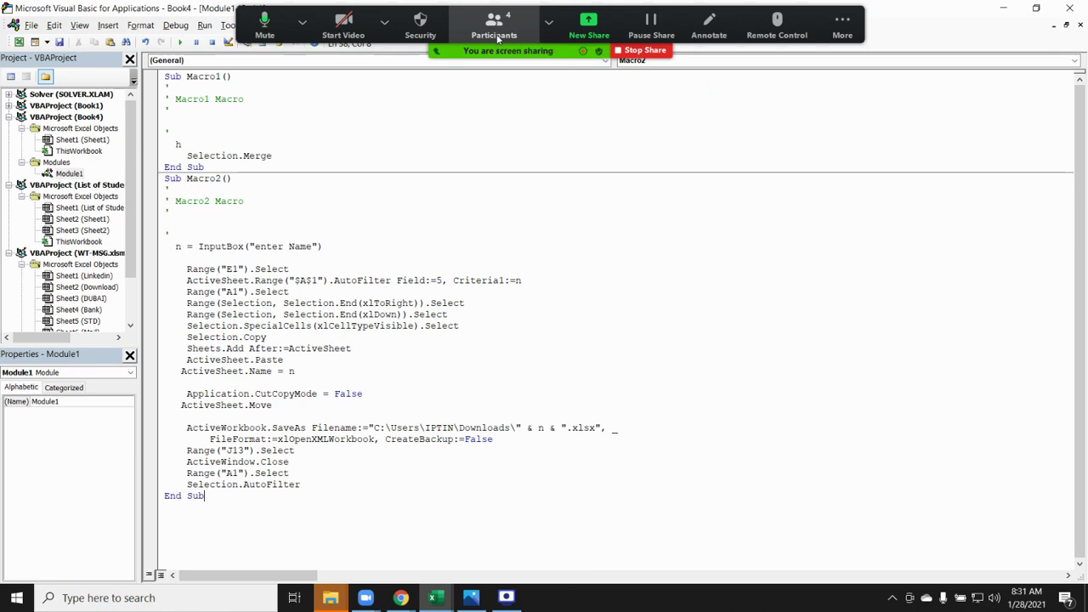
{"action": "left_click", "coordinate": [548, 23]}
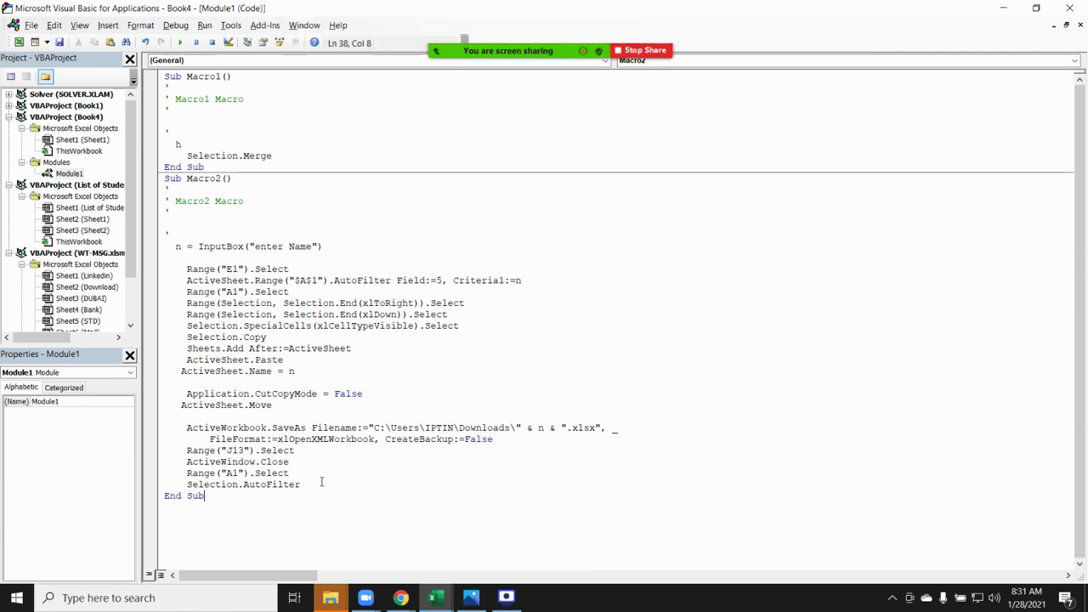
{"action": "left_click_drag", "start_coordinate": [301, 483], "coordinate": [173, 249]}
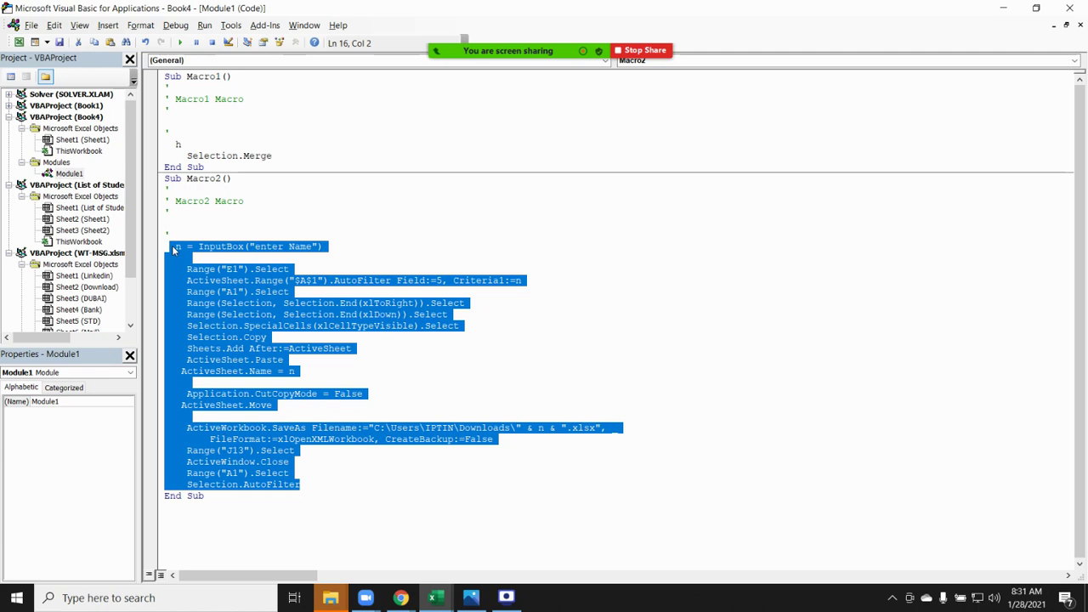
{"action": "left_click", "coordinate": [214, 381]}
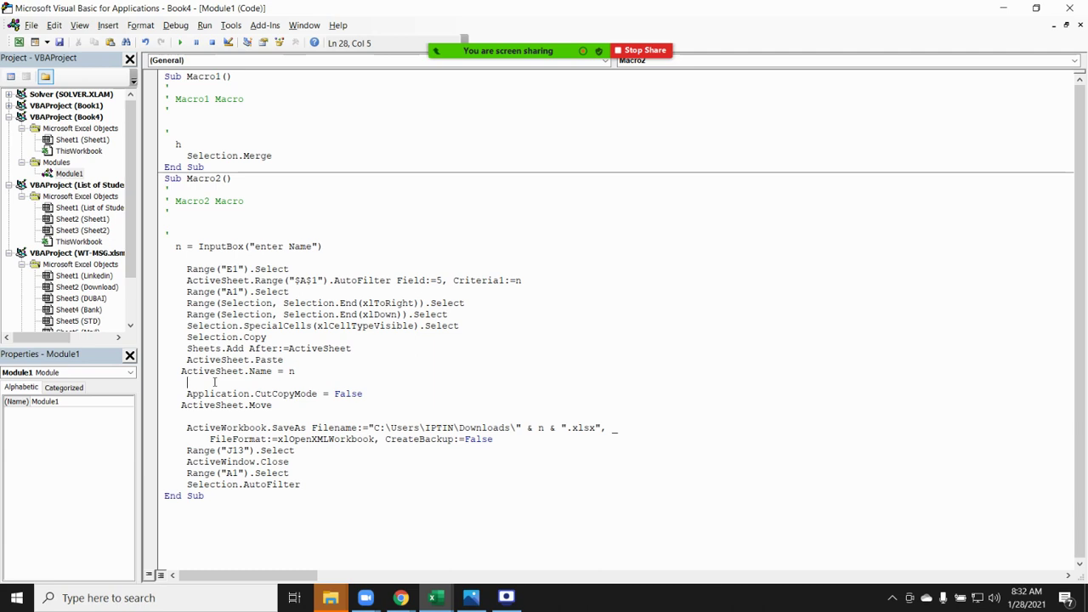
Undo the name-variable edits to restore Macro2's originally recorded code.
{"action": "key", "text": "ctrl+z"}
{"action": "key", "text": "ctrl+z"}
{"action": "key", "text": "ctrl+z"}
{"action": "key", "text": "ctrl+z"}
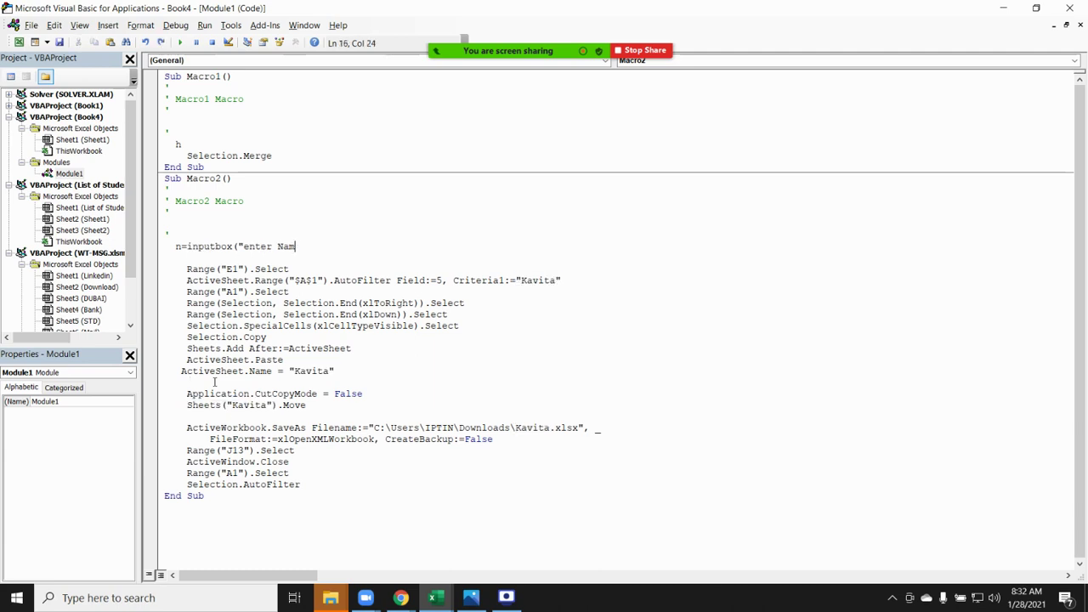
{"action": "key", "text": "ctrl+z"}
{"action": "key", "text": "ctrl+z"}
{"action": "key", "text": "ctrl+z"}
{"action": "key", "text": "ctrl+z"}
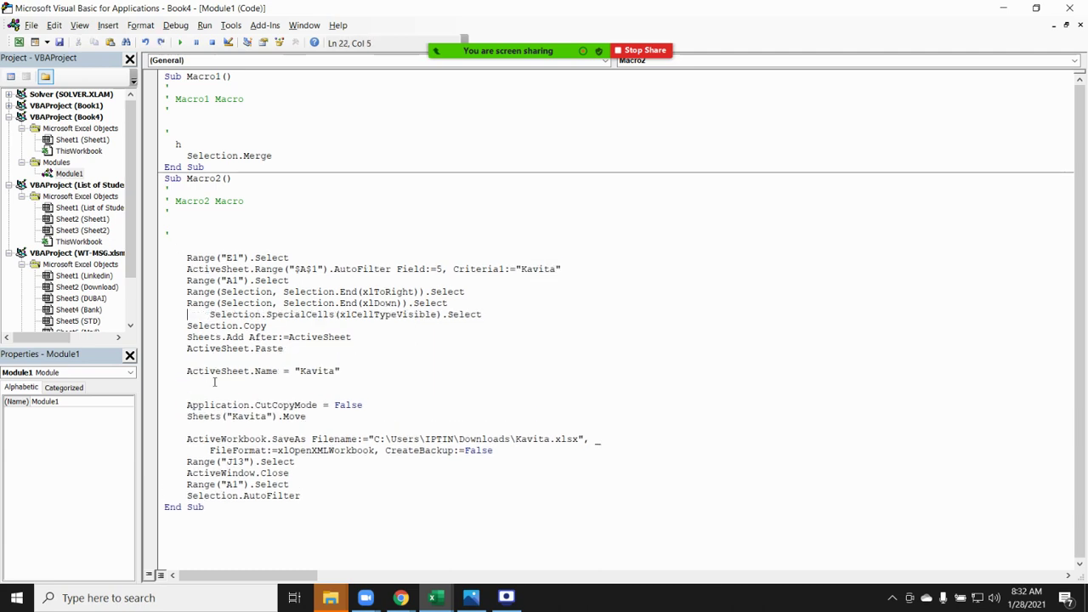
{"action": "key", "text": "ctrl+z"}
{"action": "key", "text": "ctrl+z"}
{"action": "key", "text": "ctrl+z"}
{"action": "key", "text": "ctrl+z"}
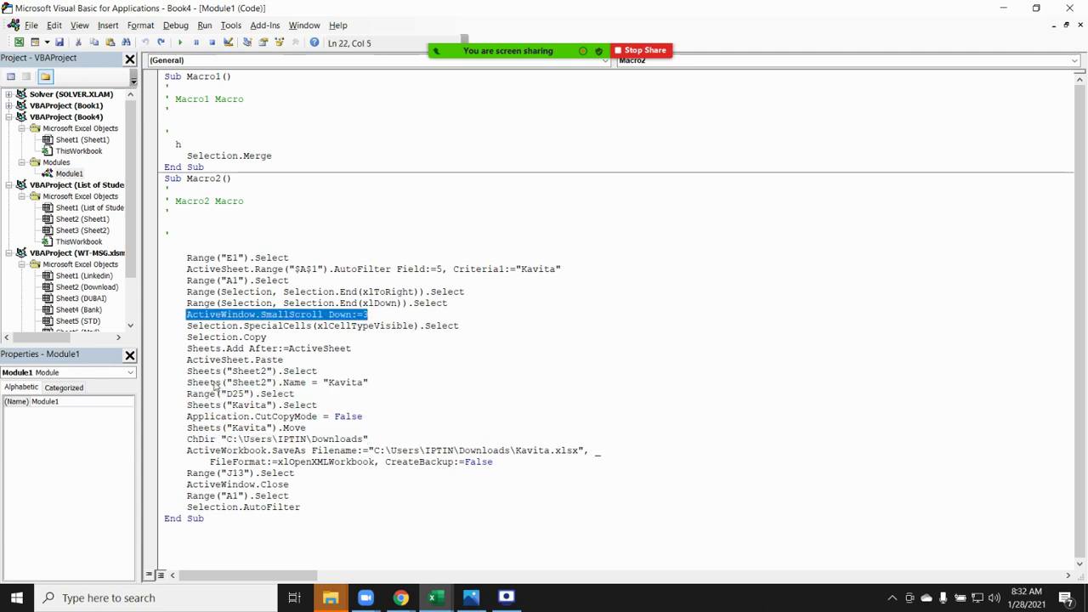
Start a new first line reading Selection.AutoFilter above Range("E1").Select.
{"action": "key", "text": "Up"}
{"action": "key", "text": "Up"}
{"action": "key", "text": "Up"}
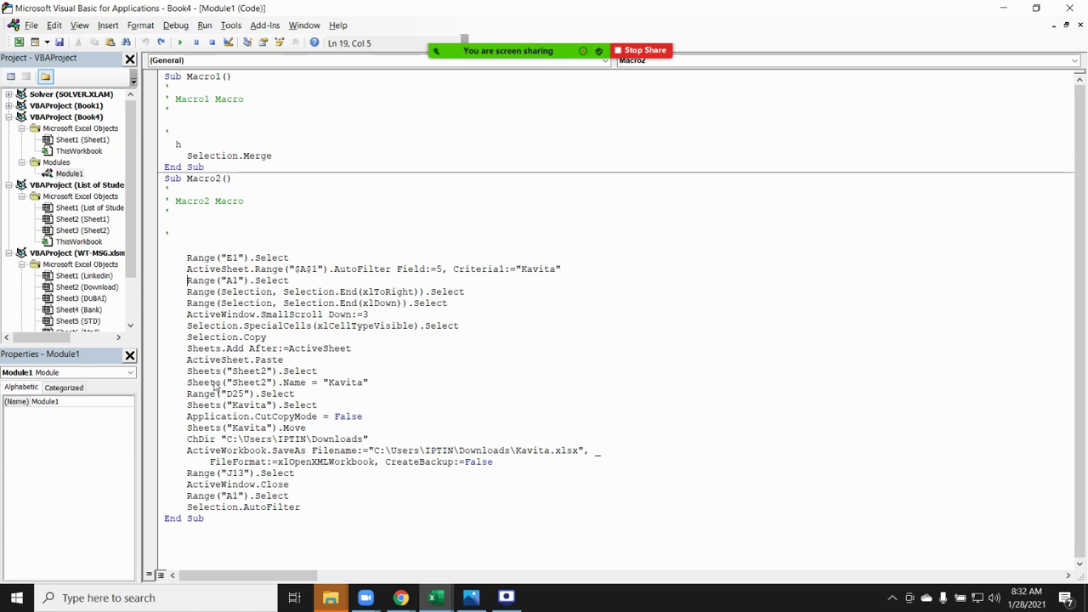
{"action": "key", "text": "Up"}
{"action": "key", "text": "Up"}
{"action": "key", "text": "Return"}
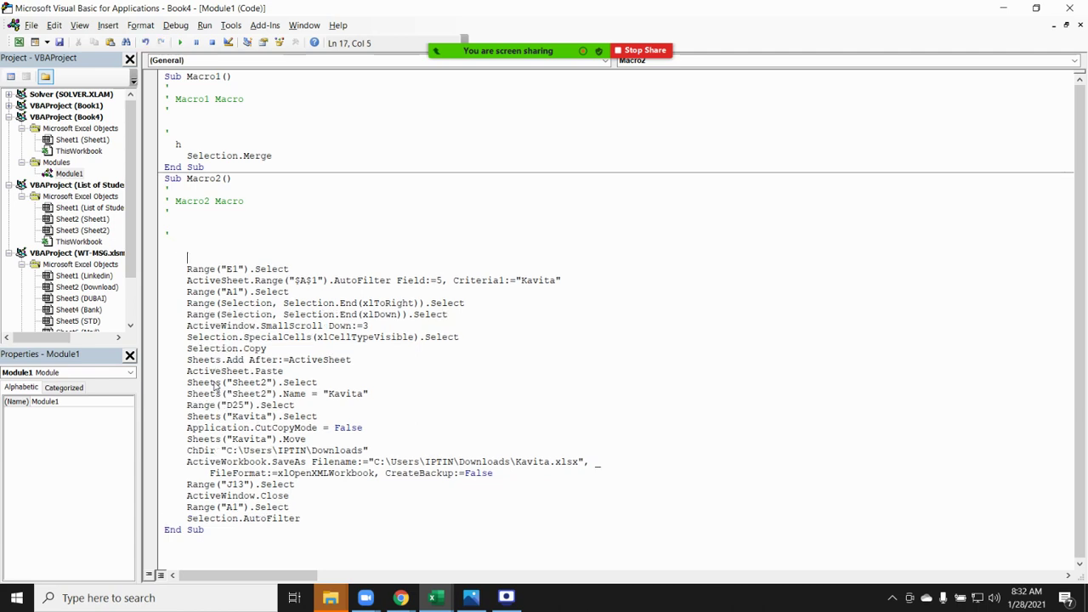
{"action": "type", "text": "selec"}
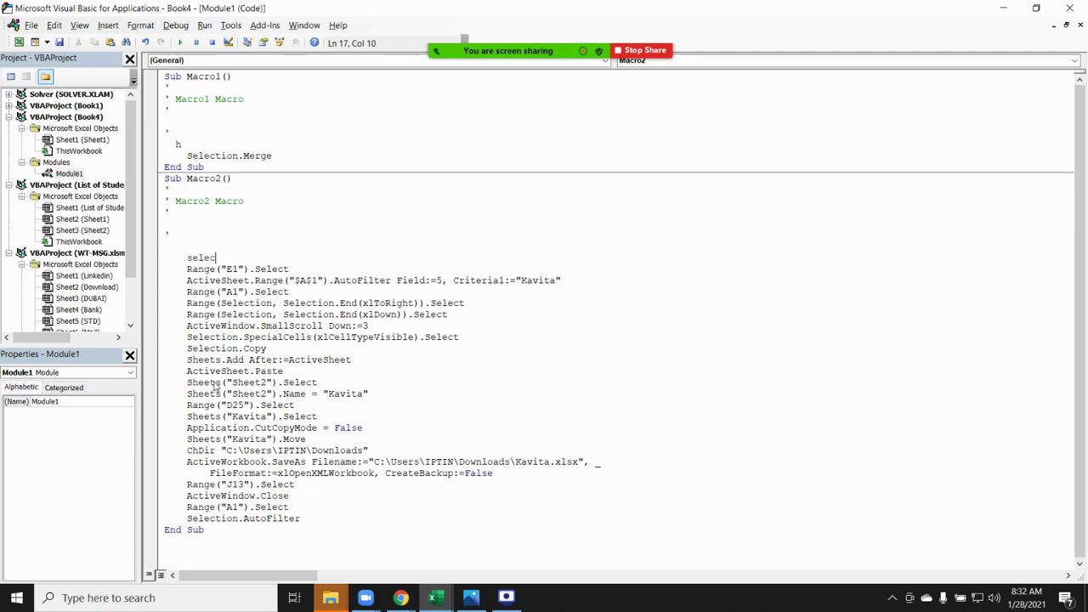
{"action": "type", "text": "tion.a"}
{"action": "type", "text": "utofi"}
{"action": "type", "text": "lter"}
Clear the filter arrows from the Book4 data with Ctrl+Shift+L.
{"action": "key", "text": "alt+Tab"}
{"action": "key", "text": "alt+Tab"}
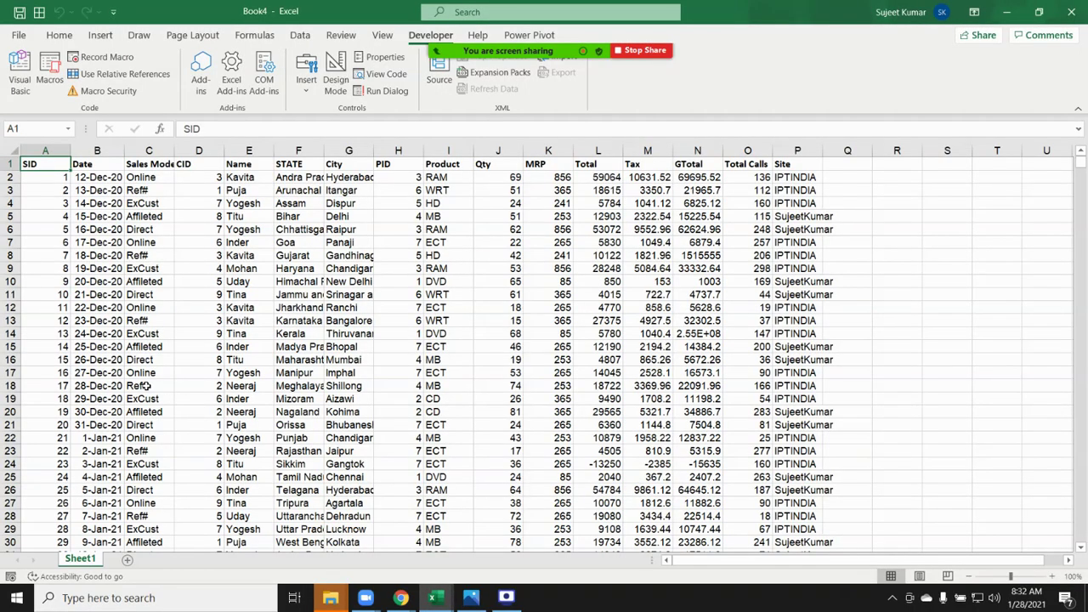
{"action": "key", "text": "ctrl+shift+l"}
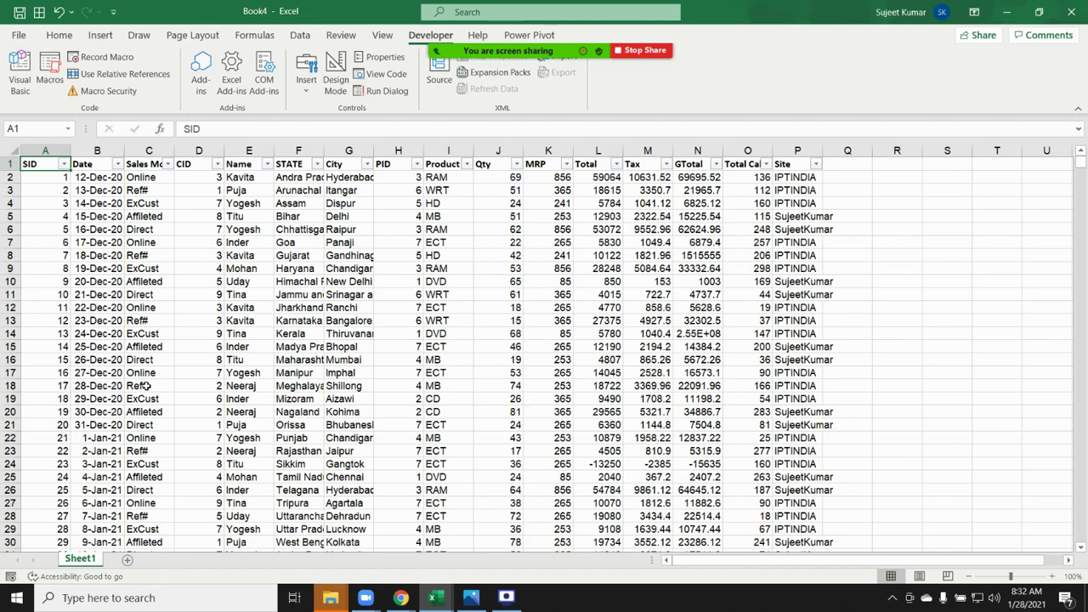
{"action": "key", "text": "alt+Tab"}
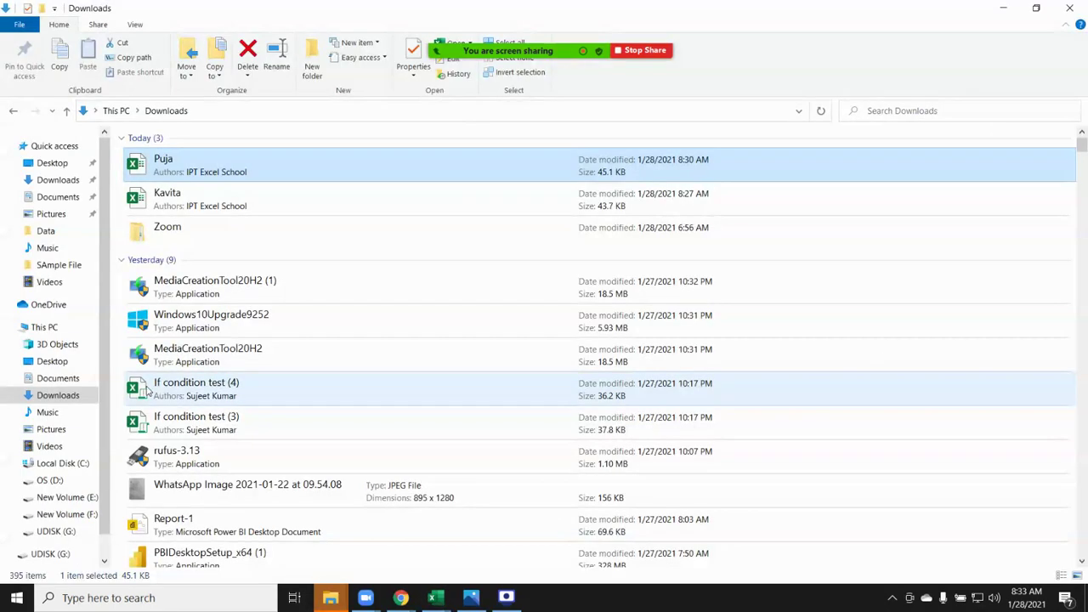
{"action": "key", "text": "alt+Tab"}
{"action": "key", "text": "alt+Tab"}
{"action": "key", "text": "Down"}
{"action": "key", "text": "Down"}
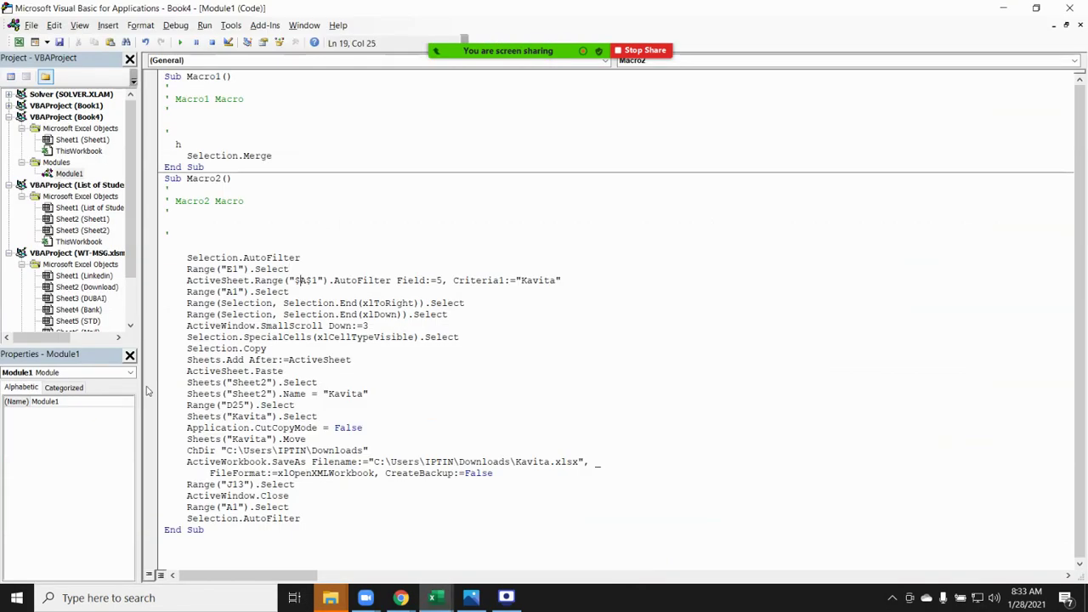
{"action": "key", "text": "Home"}
{"action": "key", "text": "shift+Down"}
{"action": "key", "text": "alt+Tab"}
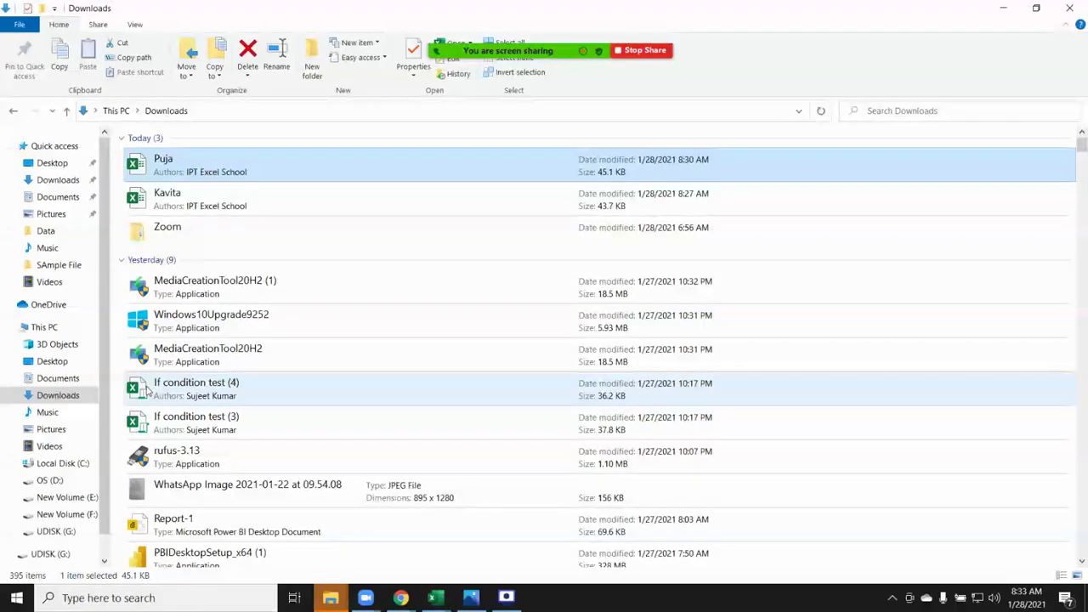
{"action": "key", "text": "alt+Tab"}
{"action": "key", "text": "Tab"}
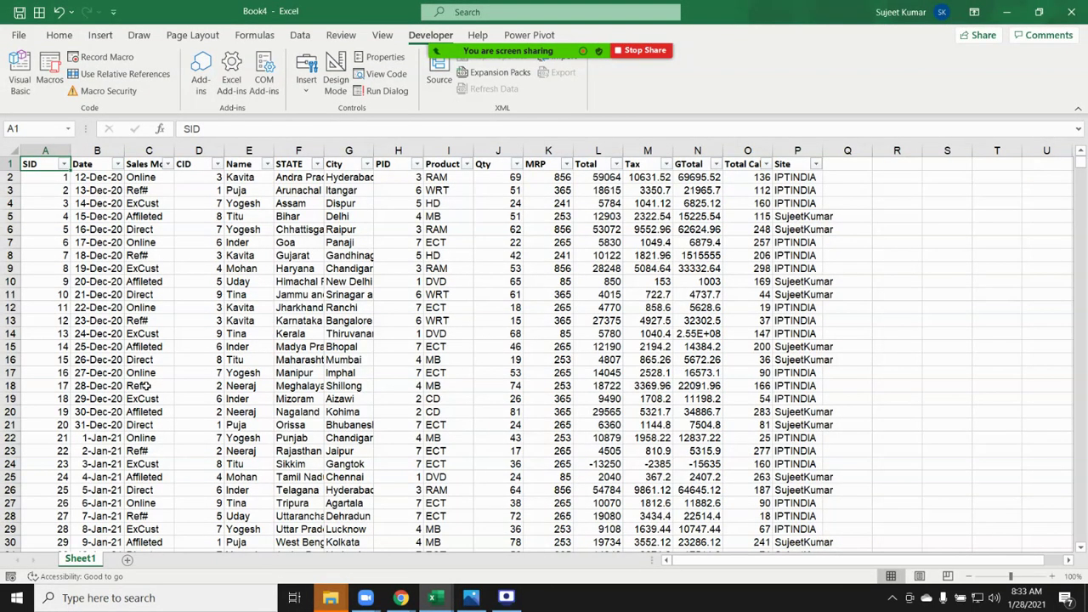
{"action": "key", "text": "ctrl+shift+l"}
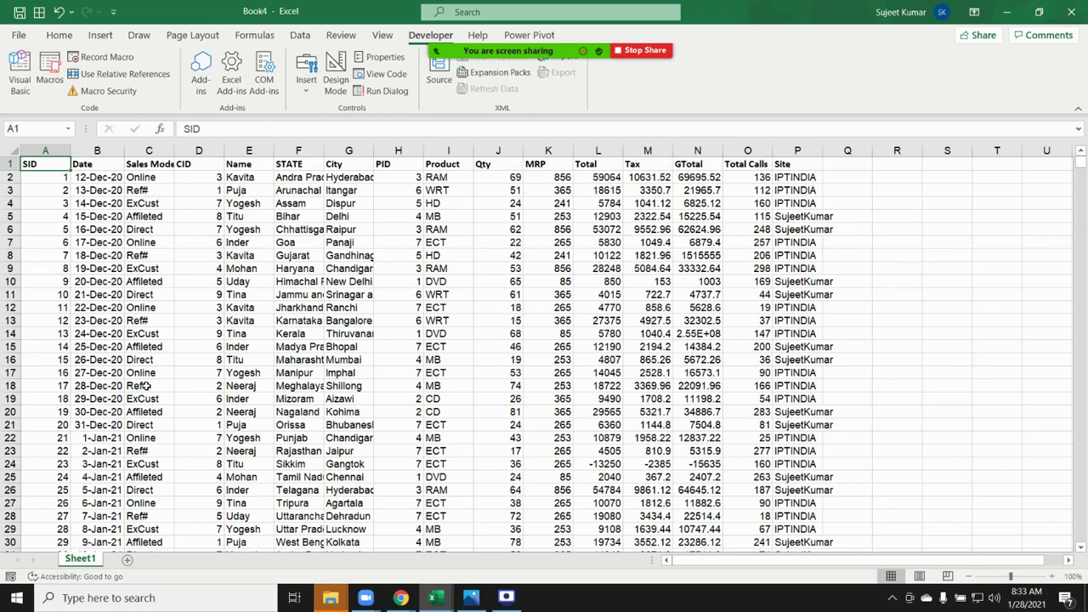
Delete the added Selection.AutoFilter line so Macro2 opens with Range("E1").Select.
{"action": "key", "text": "alt+Tab"}
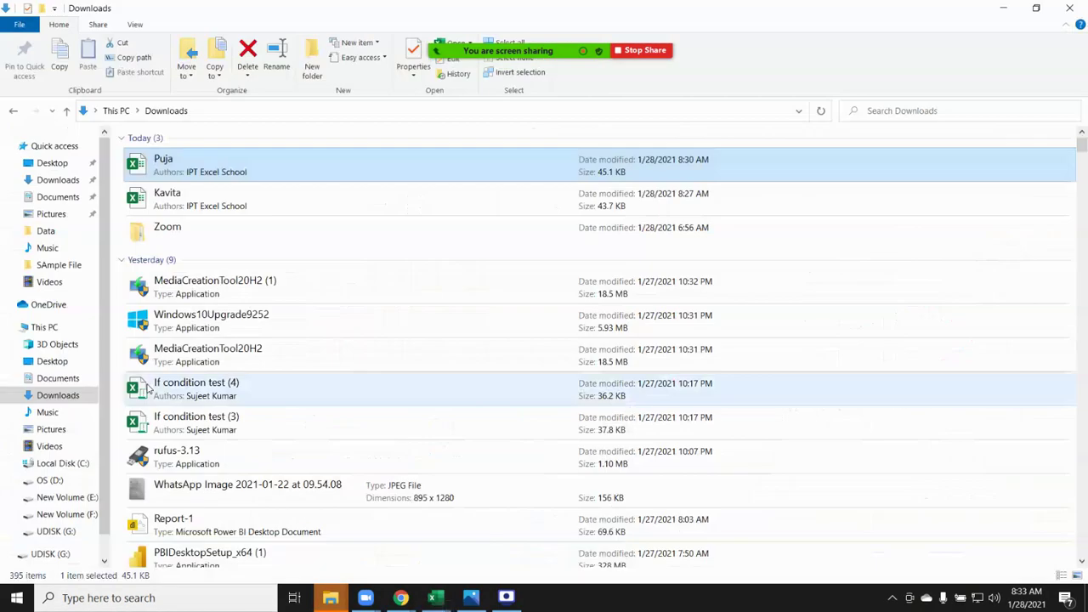
{"action": "key", "text": "alt+Tab"}
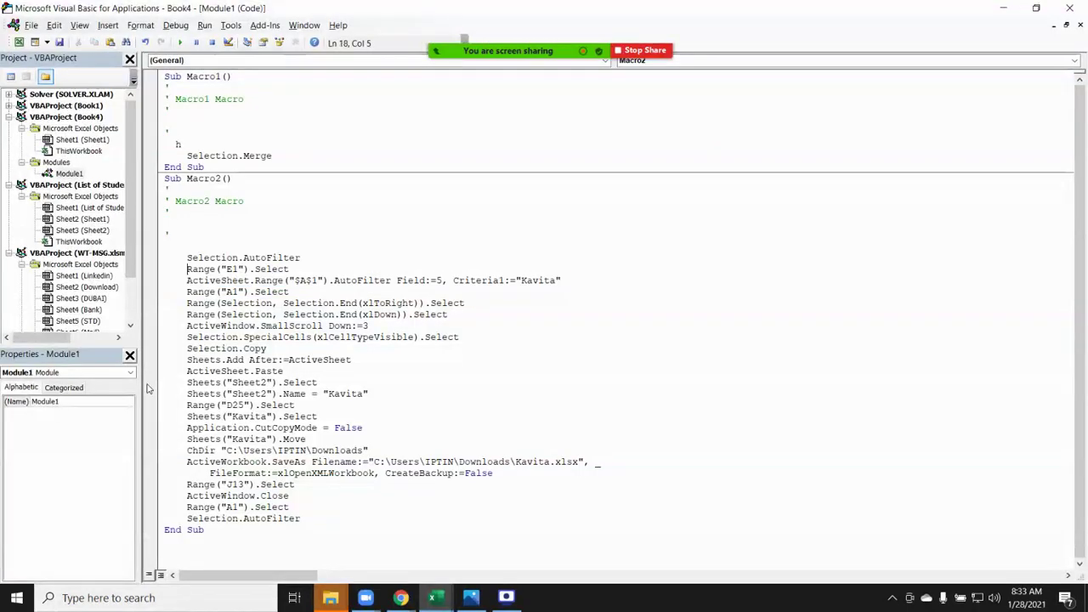
{"action": "key", "text": "shift+Up"}
{"action": "key", "text": "Down"}
{"action": "key", "text": "Down"}
{"action": "key", "text": "shift+Down"}
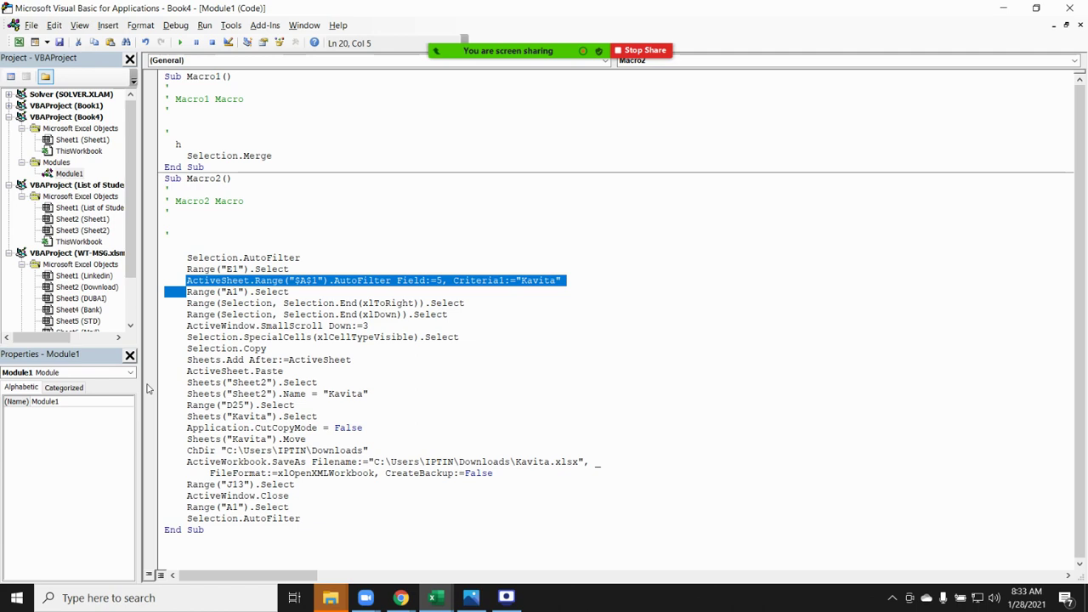
{"action": "key", "text": "Down"}
{"action": "key", "text": "Up"}
{"action": "key", "text": "Up"}
{"action": "key", "text": "shift+Down"}
{"action": "key", "text": "Up"}
{"action": "key", "text": "Up"}
{"action": "key", "text": "Up"}
{"action": "key", "text": "shift+Down"}
{"action": "key", "text": "Delete"}
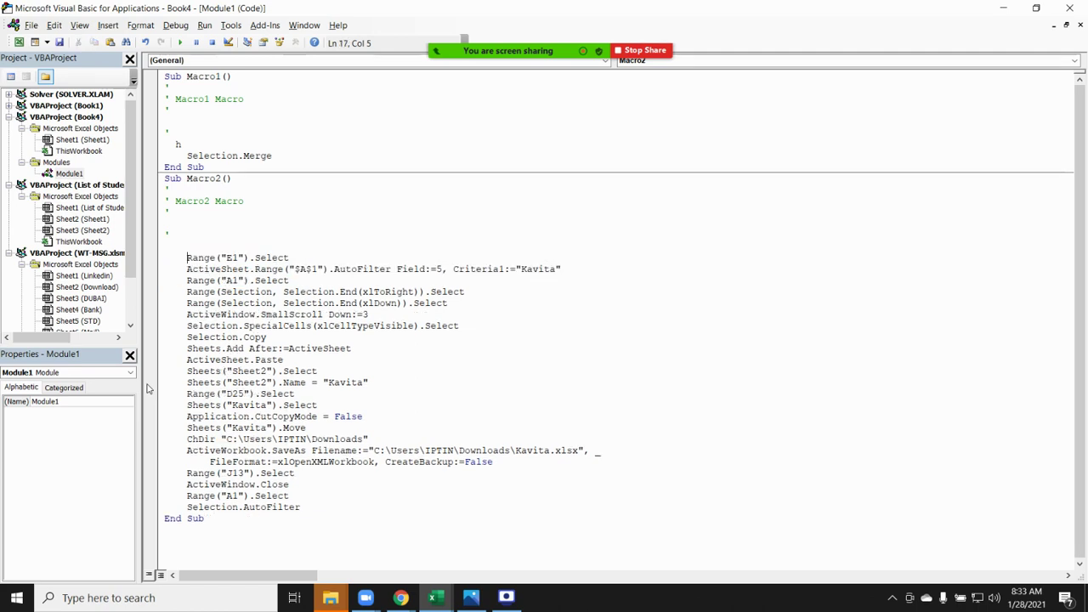
{"action": "key", "text": "Right"}
{"action": "key", "text": "Right"}
{"action": "key", "text": "Right"}
{"action": "key", "text": "Right"}
{"action": "key", "text": "Right"}
{"action": "key", "text": "Right"}
{"action": "key", "text": "Right"}
{"action": "key", "text": "Right"}
{"action": "key", "text": "Right"}
{"action": "key", "text": "Right"}
{"action": "type", "text": ":"}
{"action": "key", "text": "alt+Tab"}
{"action": "key", "text": "alt+Tab"}
{"action": "key", "text": "Tab"}
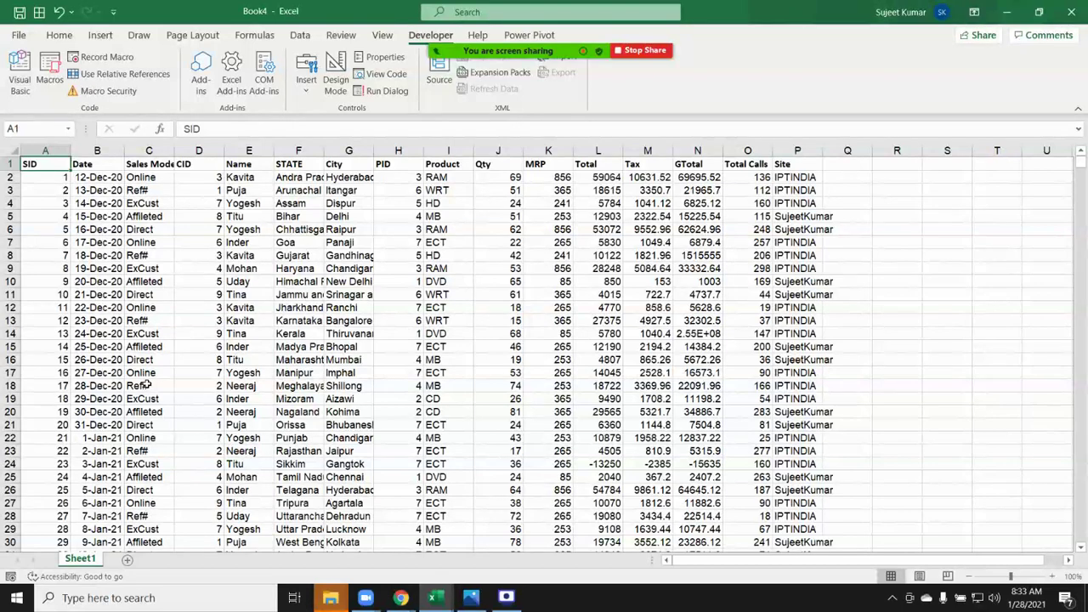
{"action": "key", "text": "ctrl+Down"}
{"action": "key", "text": "ctrl+Up"}
{"action": "key", "text": "ctrl+shift+l"}
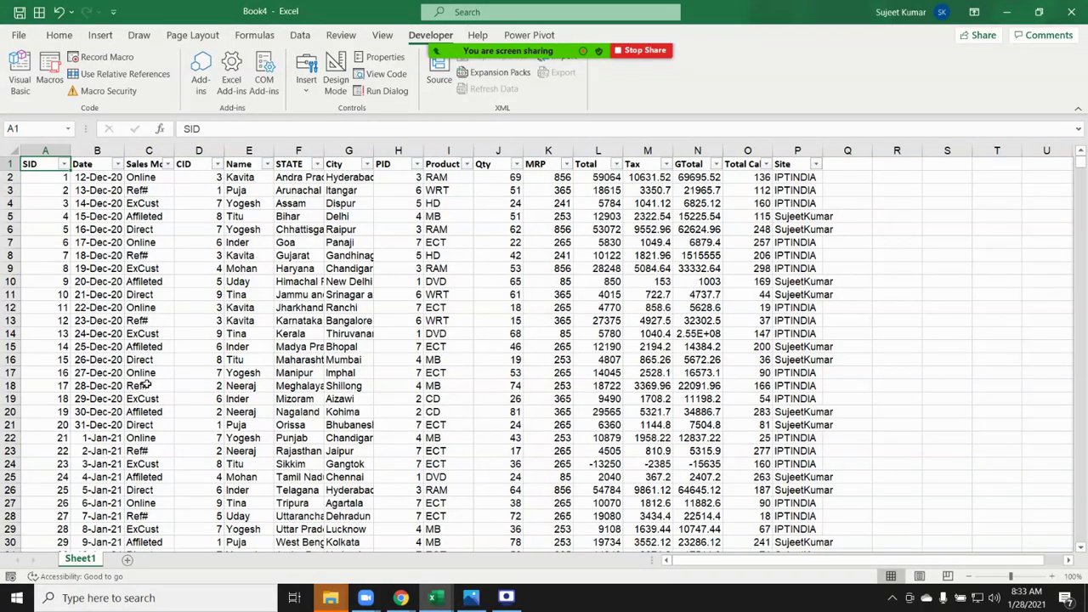
{"action": "key", "text": "ctrl+z"}
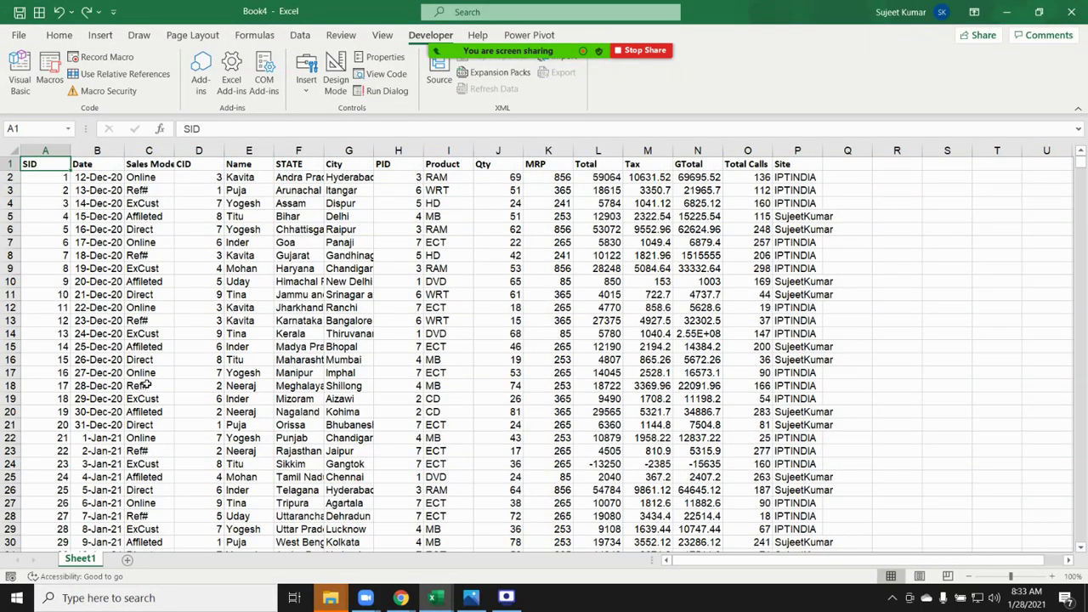
{"action": "key", "text": "alt+Tab"}
{"action": "key", "text": "alt+Tab"}
{"action": "key", "text": "alt+Tab"}
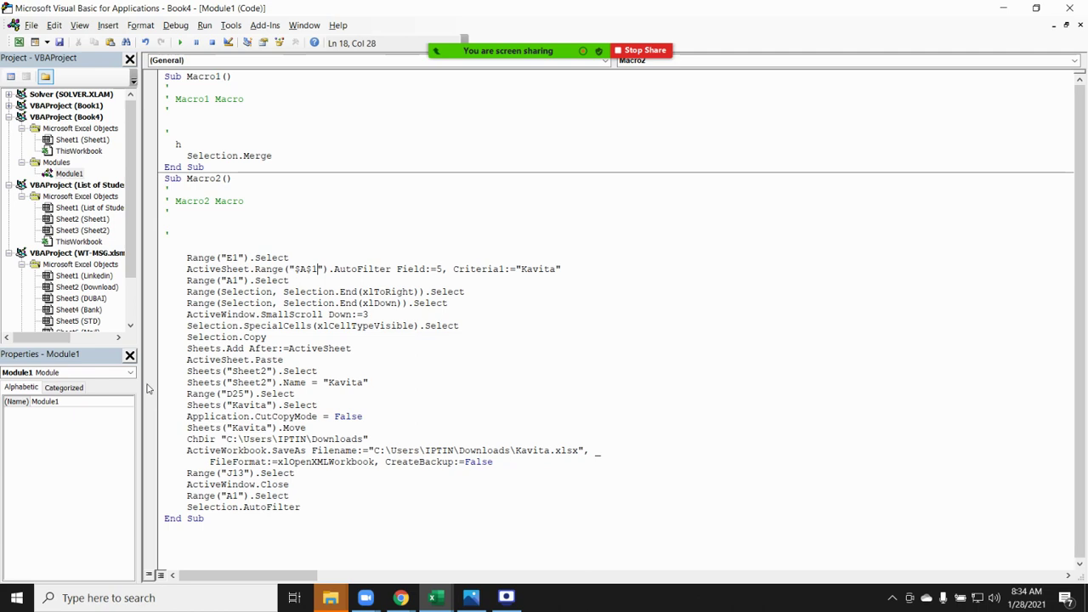
Check Macro2's code against the Book4 data and the Downloads folder.
{"action": "key", "text": "Down"}
{"action": "key", "text": "Down"}
{"action": "key", "text": "Right"}
{"action": "key", "text": "alt+Tab"}
{"action": "key", "text": "alt+Tab"}
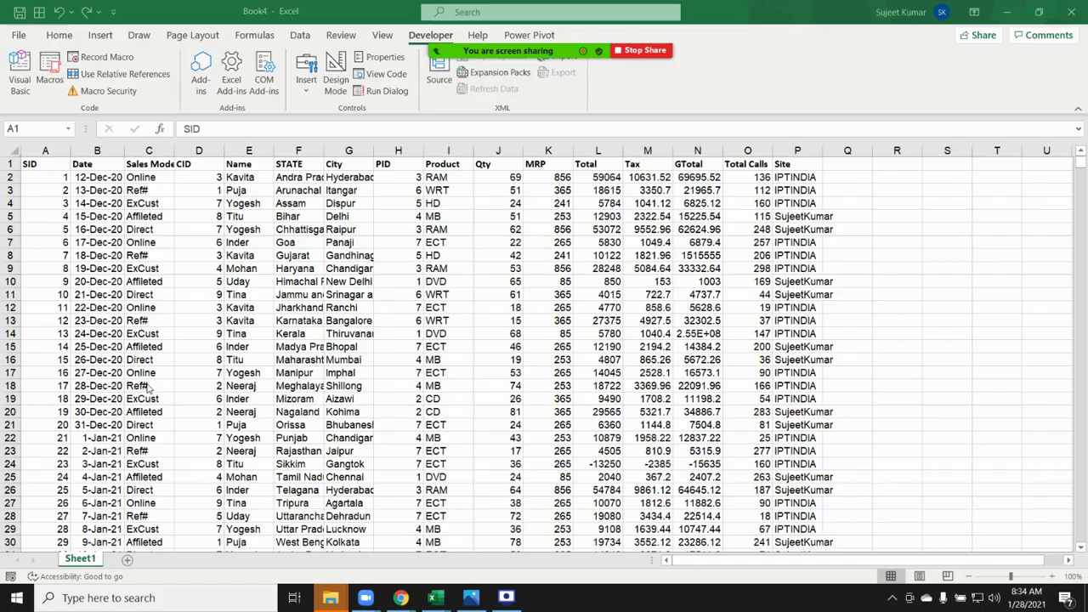
{"action": "key", "text": "ctrl+shift+Right"}
{"action": "key", "text": "ctrl+shift+Down"}
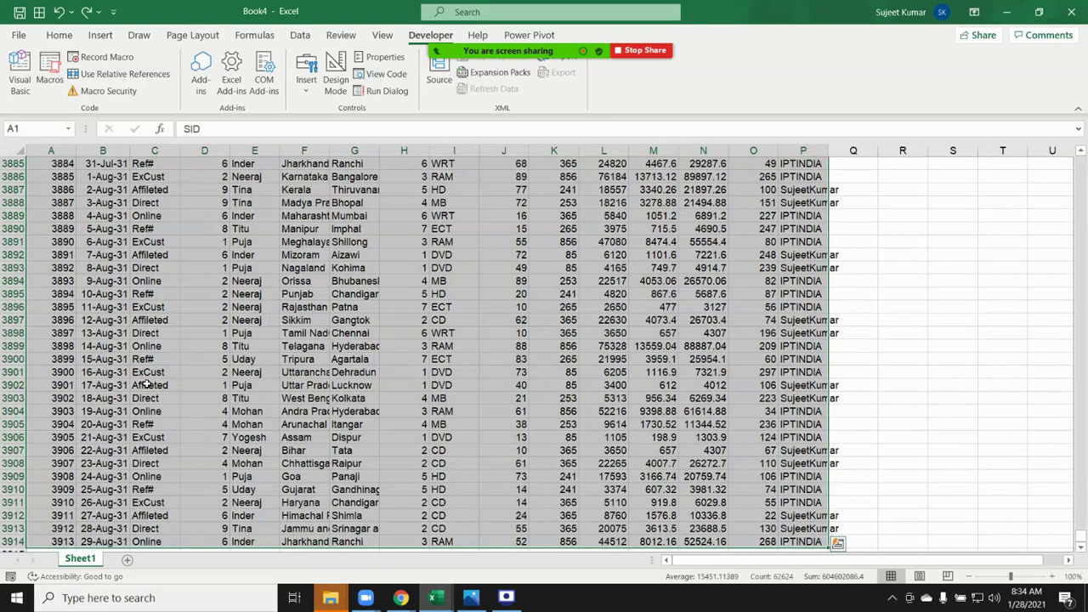
{"action": "key", "text": "alt+Tab"}
{"action": "key", "text": "alt+Tab"}
{"action": "key", "text": "alt+Tab"}
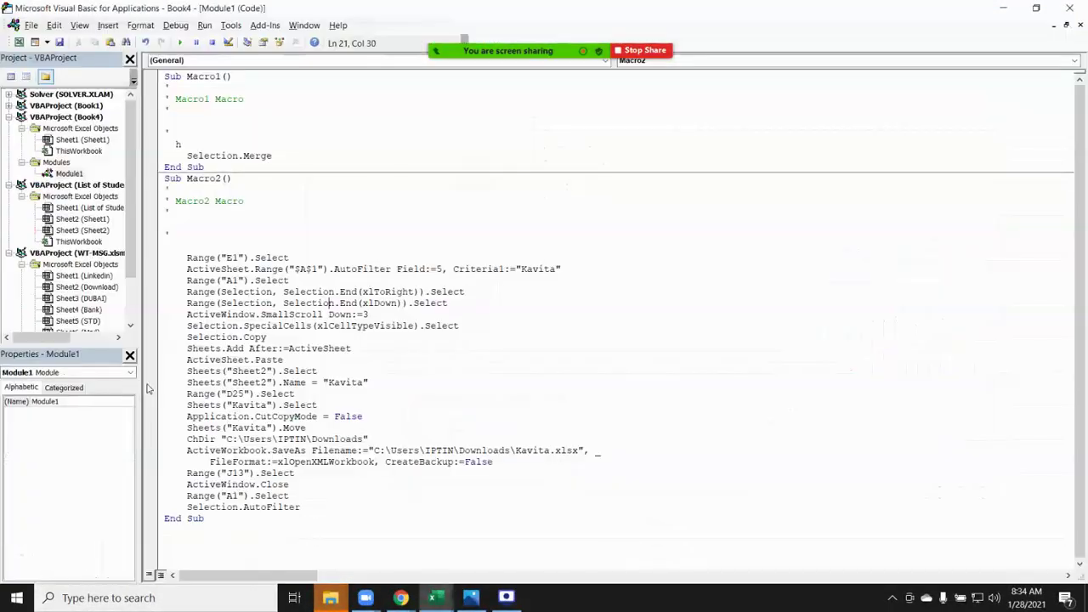
{"action": "key", "text": "Down"}
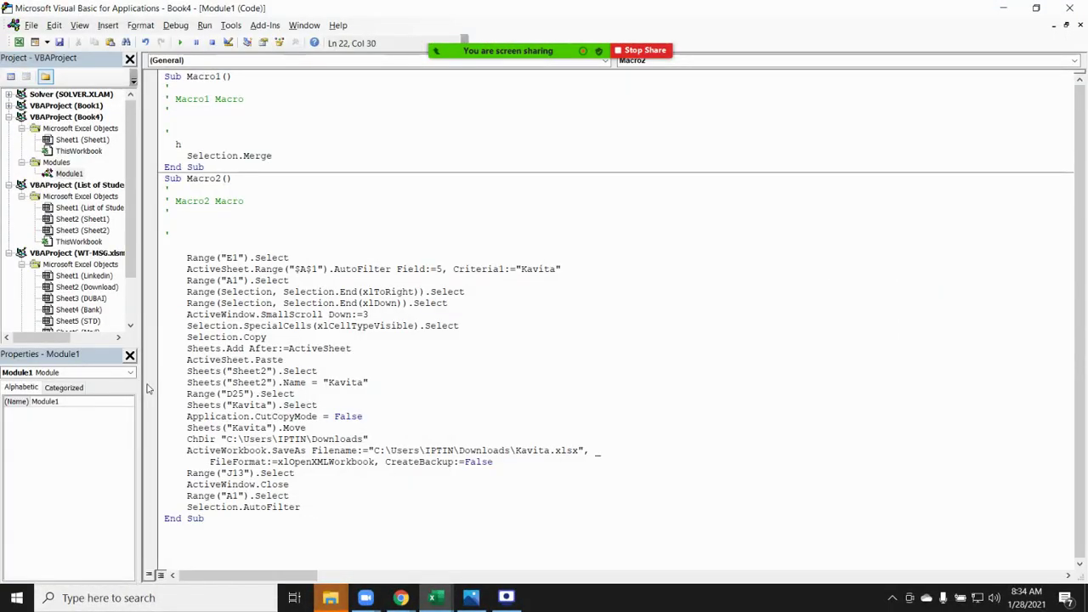
{"action": "key", "text": "alt+Tab"}
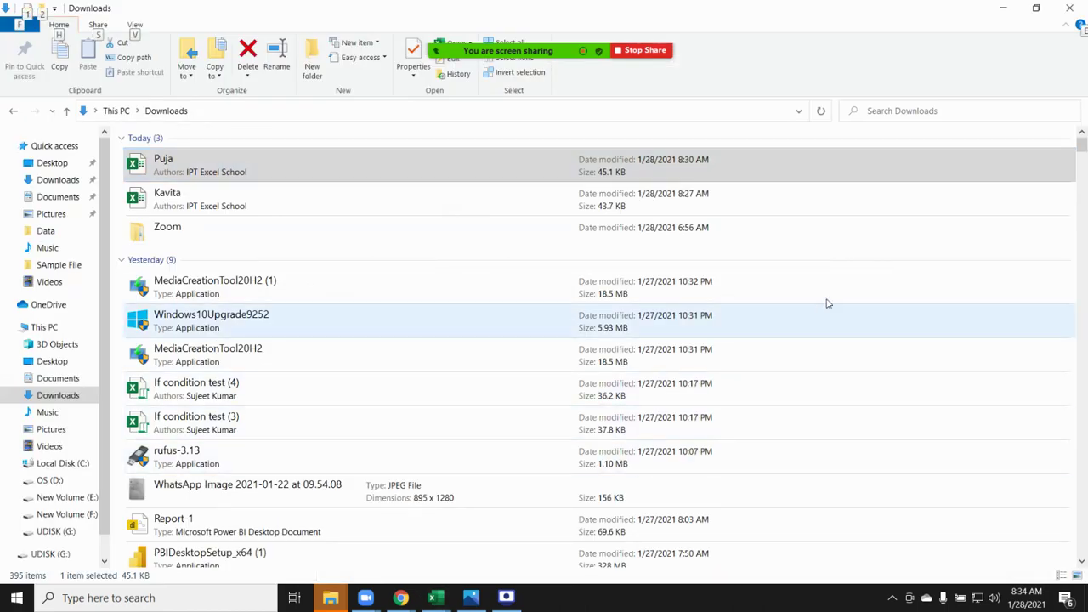
{"action": "scroll", "coordinate": [858, 295], "scroll_direction": "down", "scroll_amount": 5}
{"action": "scroll", "coordinate": [850, 299], "scroll_direction": "up", "scroll_amount": 3}
{"action": "scroll", "coordinate": [823, 303], "scroll_direction": "up", "scroll_amount": 1}
{"action": "key", "text": "alt+Tab"}
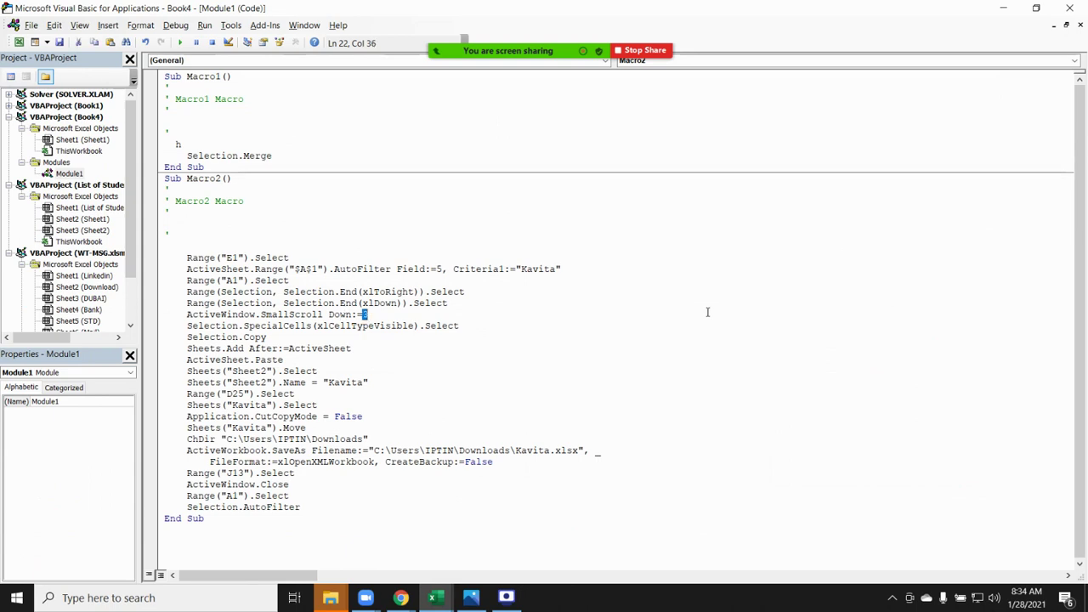
Delete the SmallScroll statement and move down through the copy and add-sheet lines.
{"action": "key", "text": "shift+Left"}
{"action": "key", "text": "shift+Left"}
{"action": "key", "text": "shift+Left"}
{"action": "key", "text": "shift+Left"}
{"action": "key", "text": "shift+Left"}
{"action": "key", "text": "shift+Left"}
{"action": "key", "text": "shift+Left"}
{"action": "key", "text": "shift+Left"}
{"action": "key", "text": "shift+Left"}
{"action": "key", "text": "shift+Left"}
{"action": "key", "text": "shift+Left"}
{"action": "key", "text": "shift+Left"}
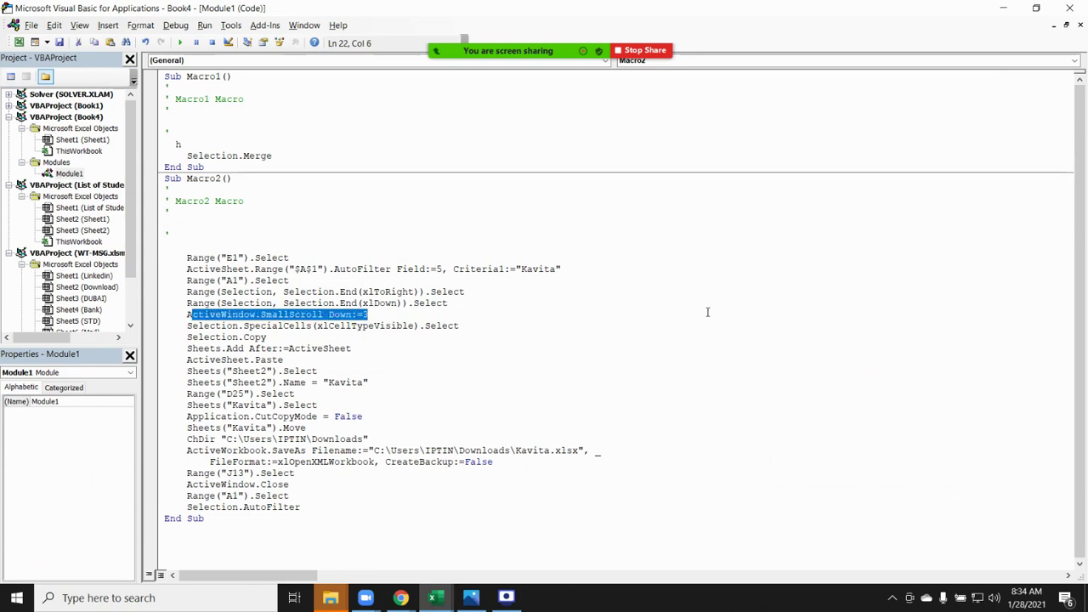
{"action": "key", "text": "shift+Left"}
{"action": "key", "text": "Delete"}
{"action": "key", "text": "shift+Down"}
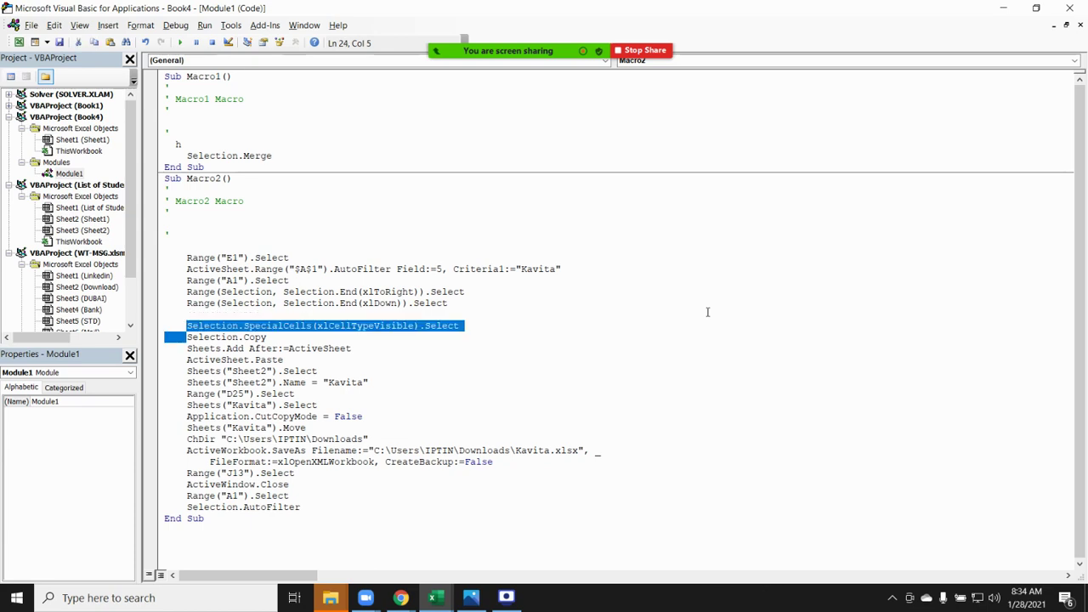
{"action": "key", "text": "shift+Left"}
{"action": "key", "text": "shift+Left"}
{"action": "key", "text": "Right"}
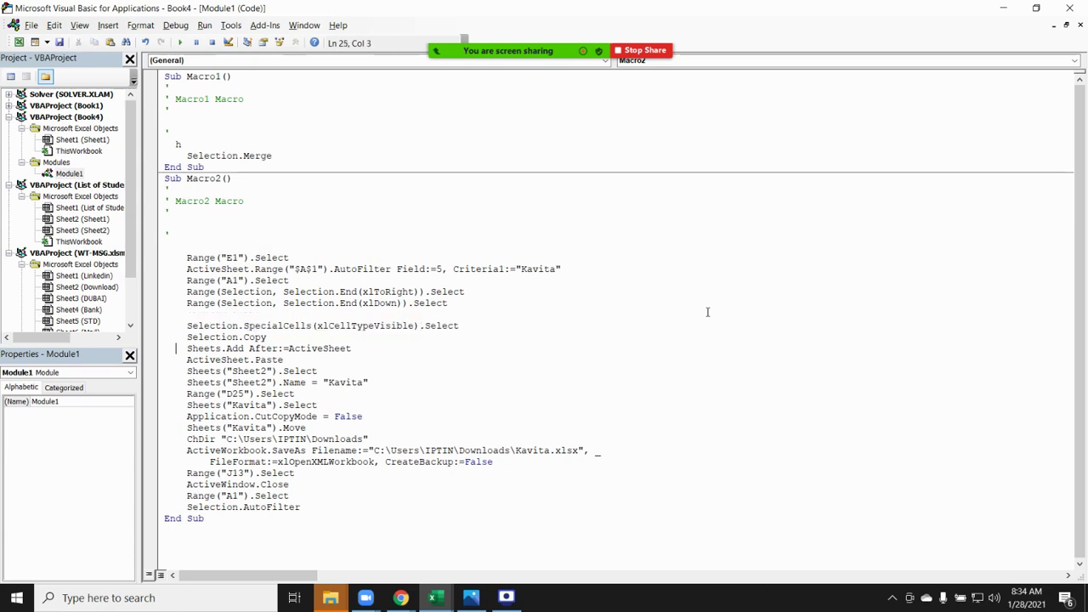
{"action": "key", "text": "Down"}
{"action": "key", "text": "shift+Down"}
{"action": "key", "text": "Right"}
{"action": "key", "text": "Right"}
{"action": "key", "text": "shift+Down"}
{"action": "key", "text": "Right"}
{"action": "key", "text": "shift+Down"}
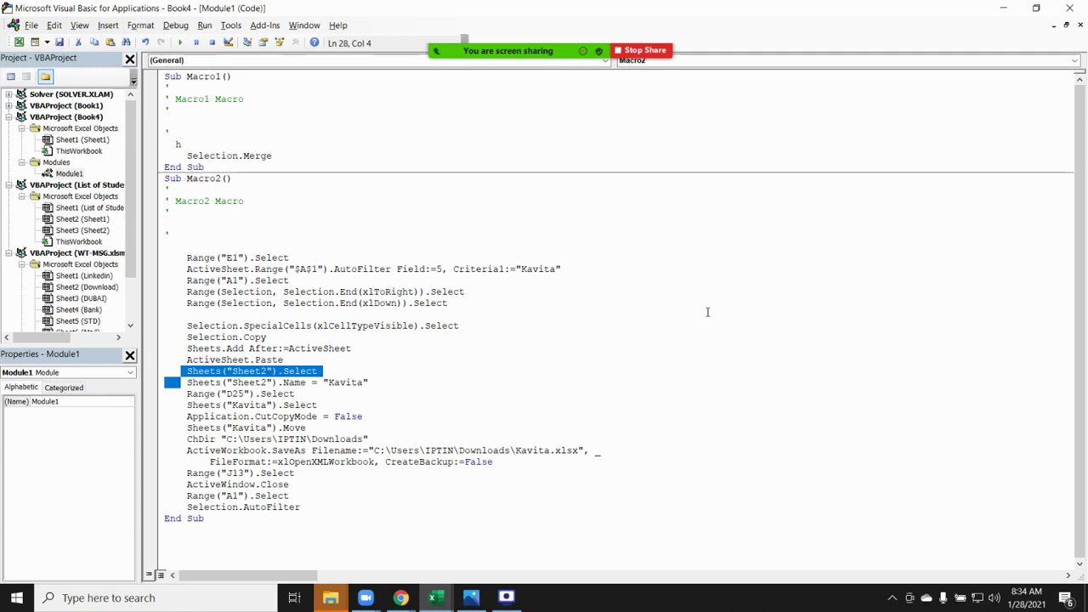
Remove the Sheets("Sheet2").Select line from Macro2.
{"action": "key", "text": "alt+Tab"}
{"action": "key", "text": "alt+Tab"}
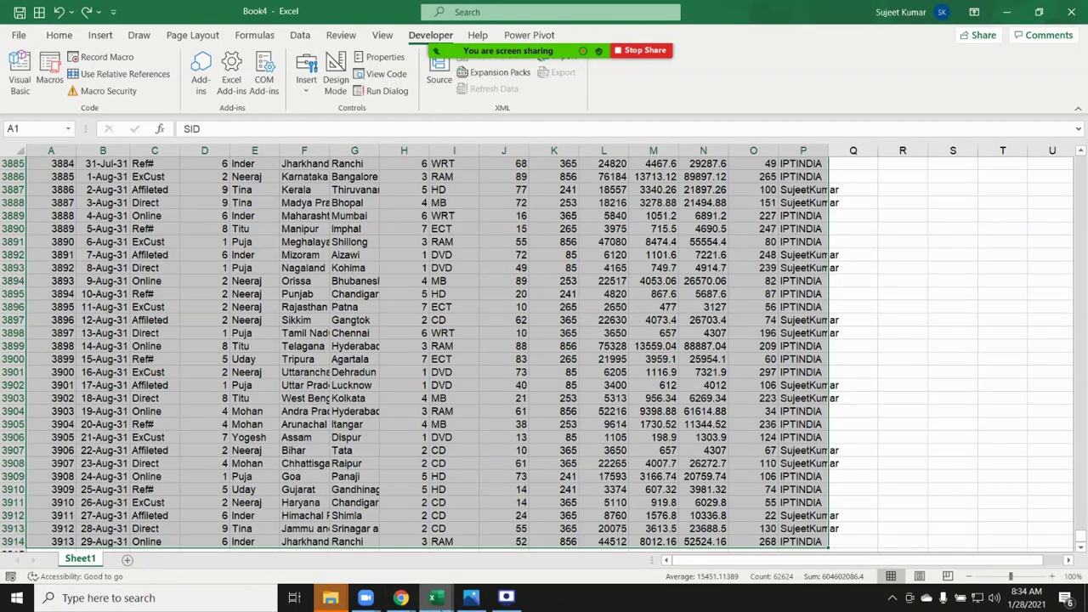
{"action": "left_click", "coordinate": [442, 599]}
{"action": "mouse_move", "coordinate": [434, 597]}
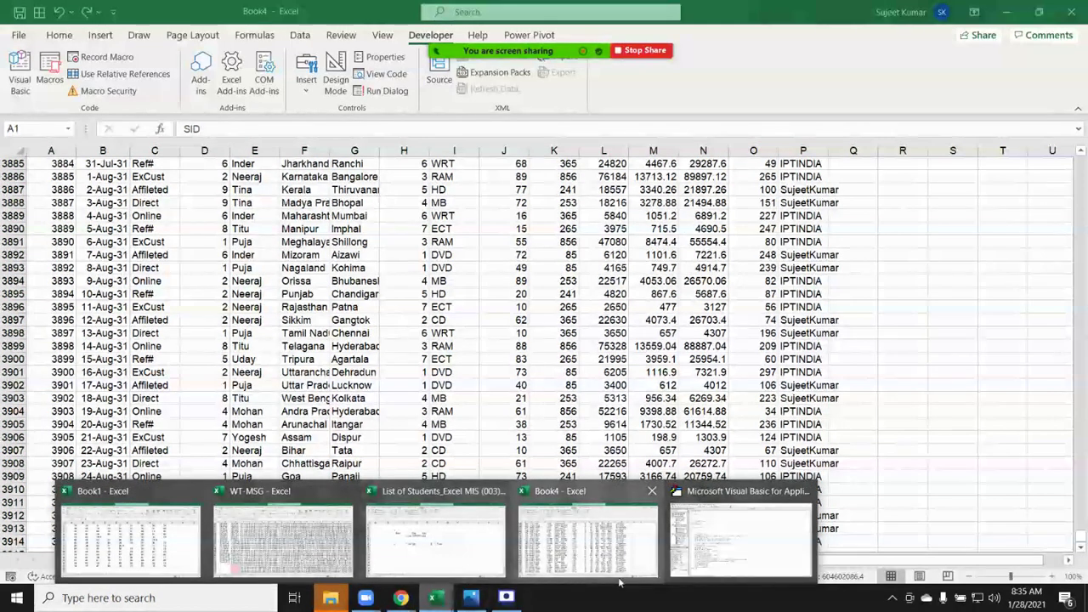
{"action": "left_click", "coordinate": [713, 563]}
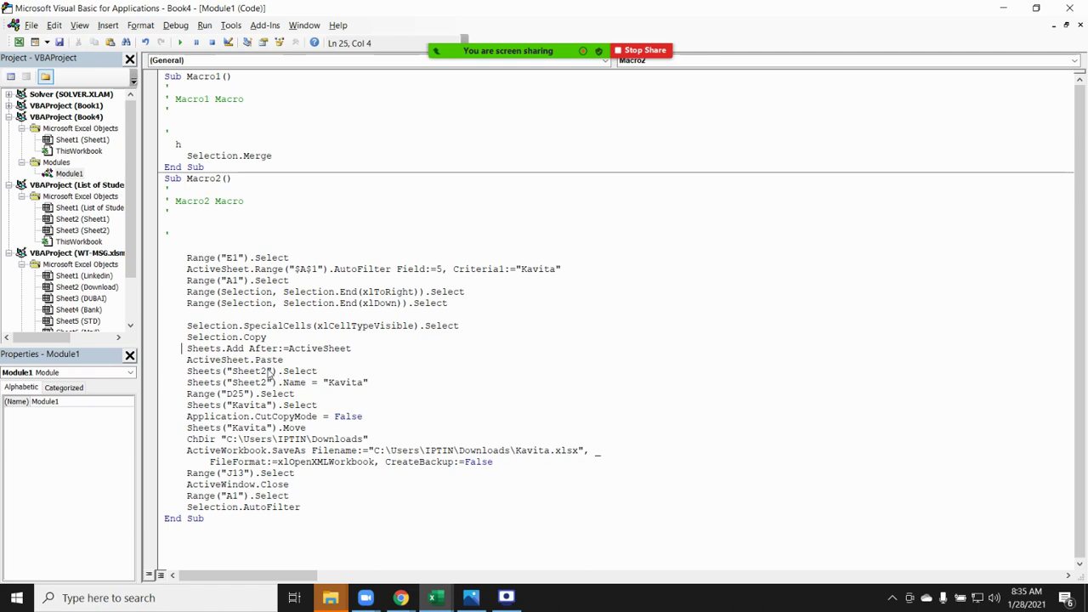
{"action": "key", "text": "ctrl+z"}
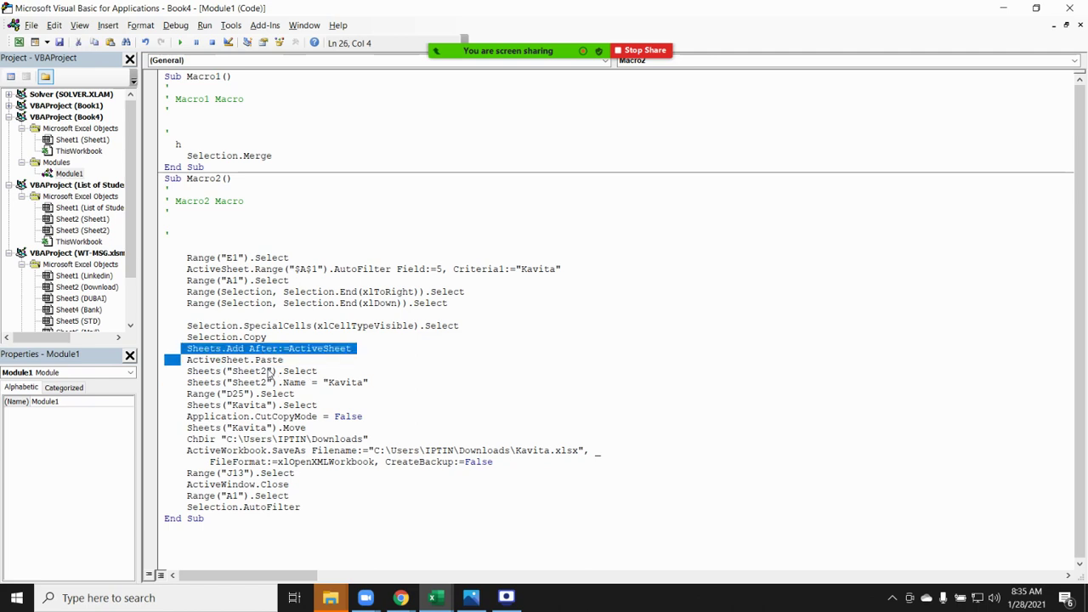
{"action": "key", "text": "Down"}
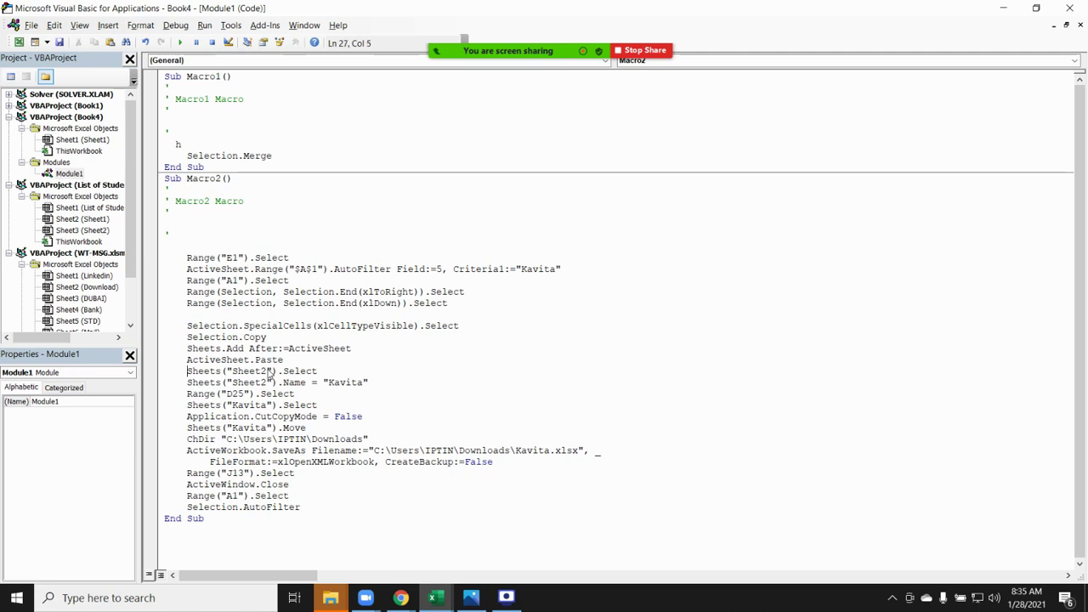
{"action": "key", "text": "shift+Down"}
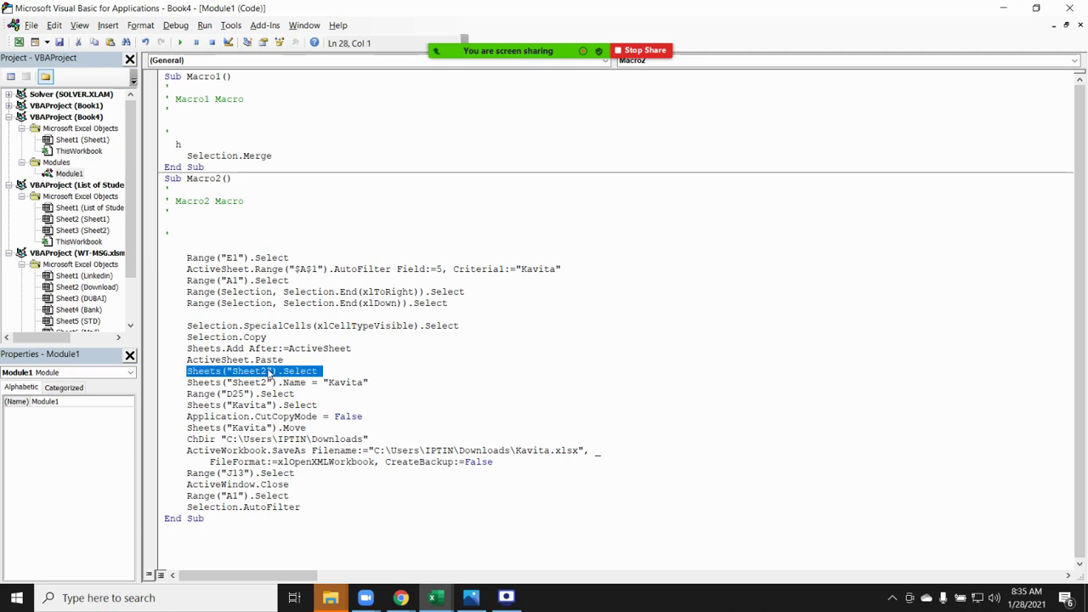
{"action": "key", "text": "Delete"}
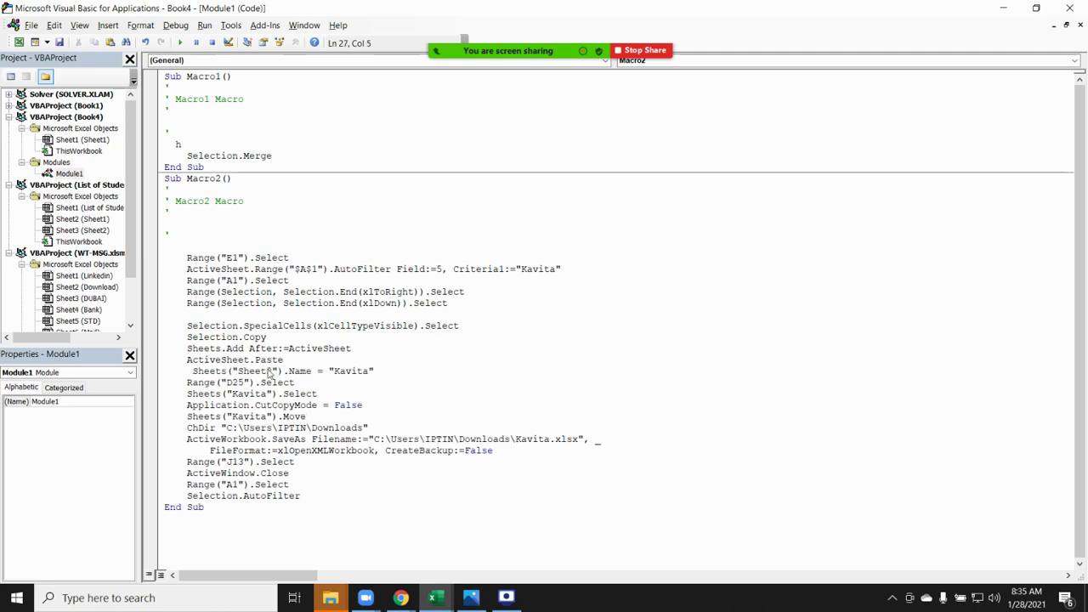
Replace Sheets("Sheet2") in the rename line and Sheets("Kavita") before .Select with ActiveSheet.
{"action": "double_click", "coordinate": [368, 374]}
{"action": "double_click", "coordinate": [273, 375]}
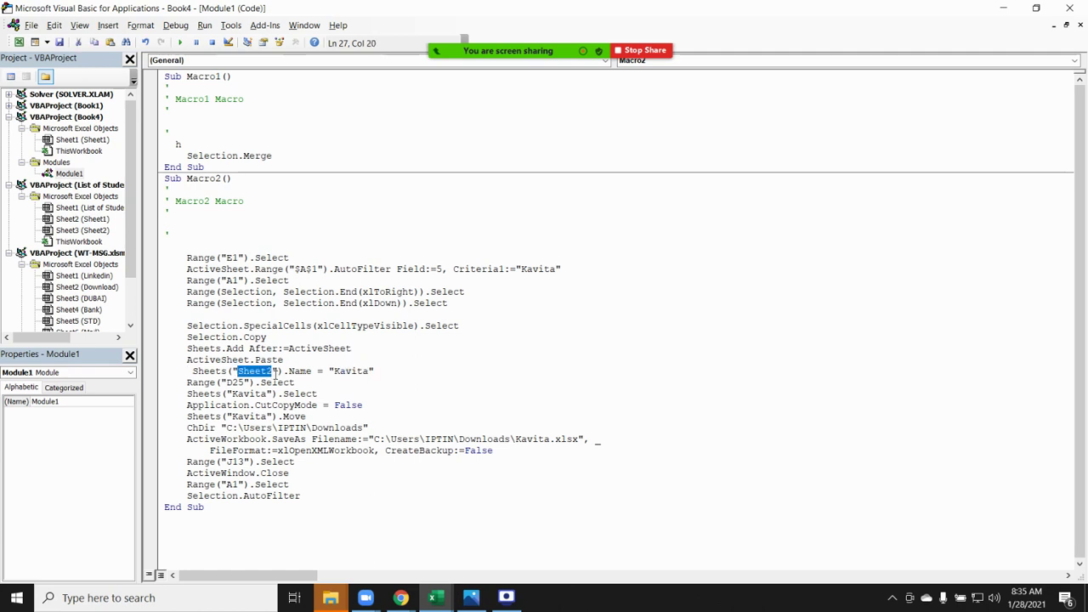
{"action": "double_click", "coordinate": [242, 361]}
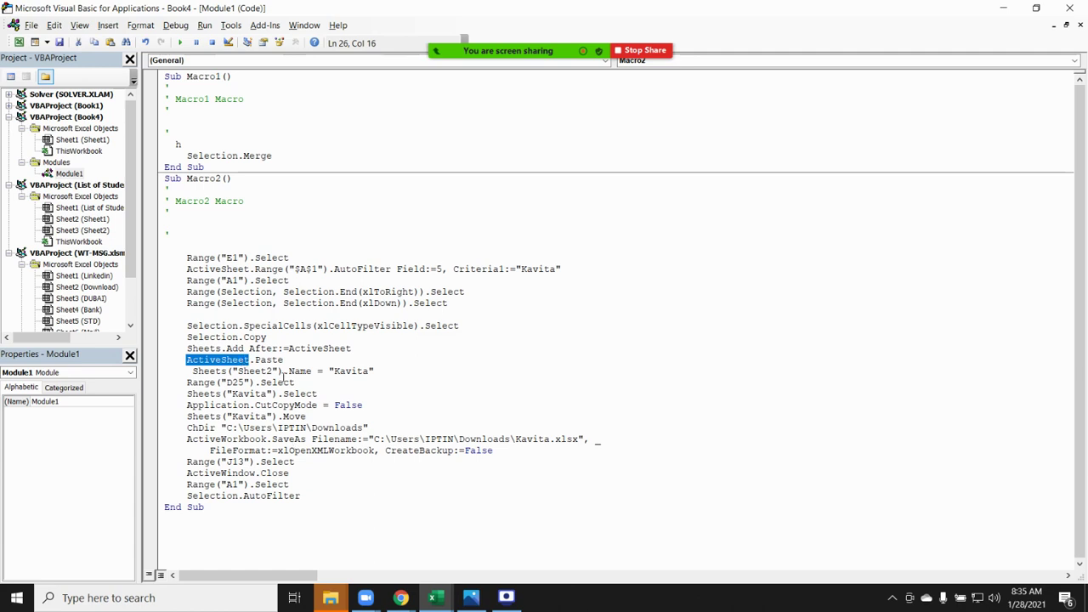
{"action": "left_click_drag", "start_coordinate": [282, 371], "coordinate": [191, 371]}
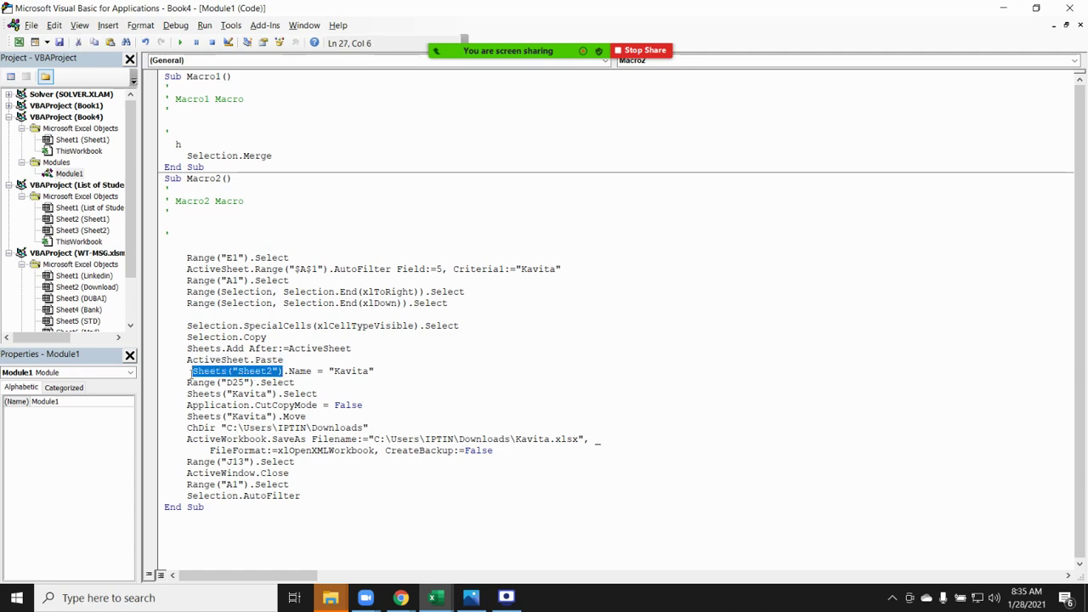
{"action": "type", "text": "ActiveSheet"}
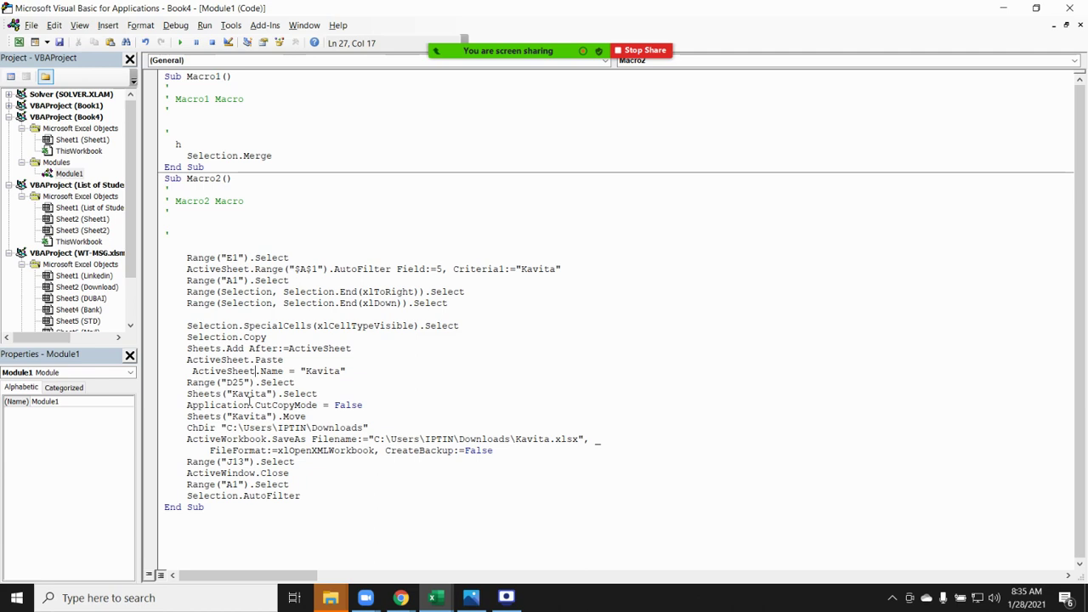
{"action": "key", "text": "Down"}
{"action": "left_click_drag", "start_coordinate": [274, 394], "coordinate": [187, 395]}
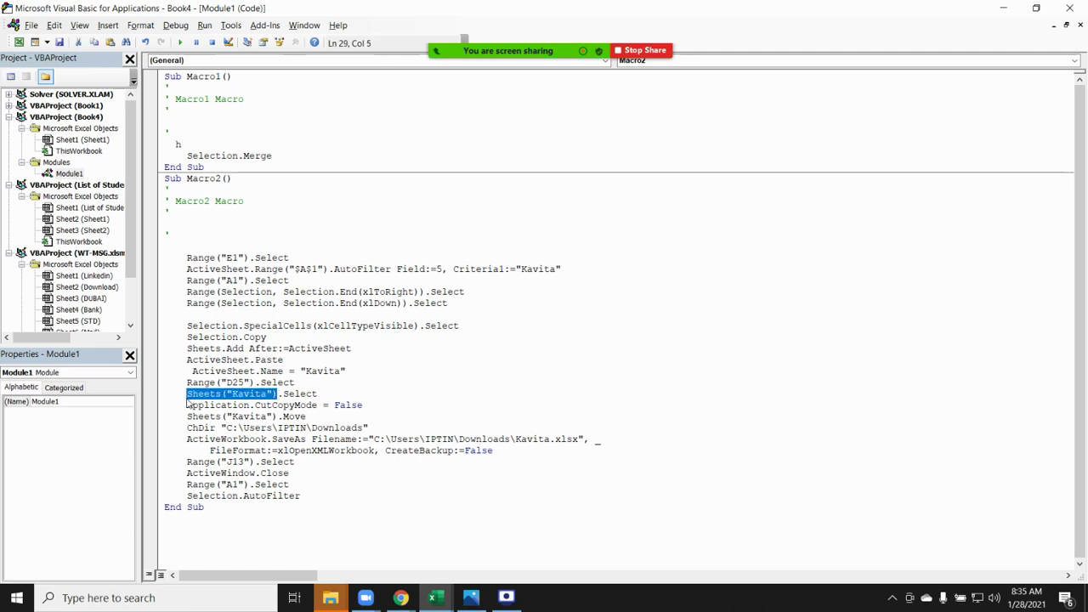
{"action": "type", "text": "ActiveSheet"}
Delete the ChDir Downloads line.
{"action": "left_click", "coordinate": [220, 416]}
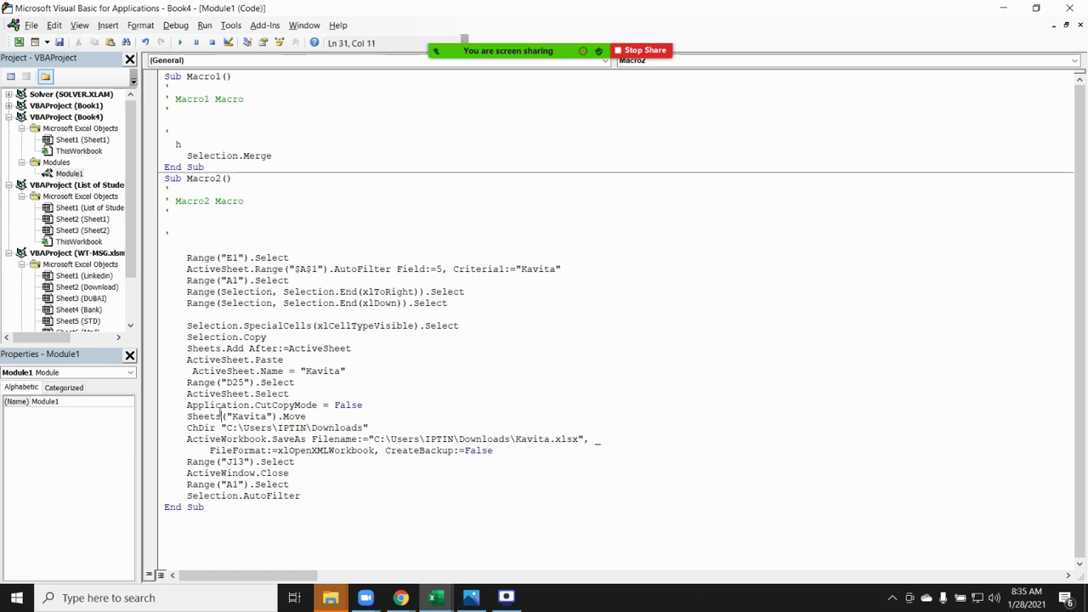
{"action": "mouse_move", "coordinate": [306, 417]}
{"action": "left_mouse_down"}
{"action": "mouse_move", "coordinate": [185, 416]}
{"action": "mouse_move", "coordinate": [373, 425]}
{"action": "left_mouse_up"}
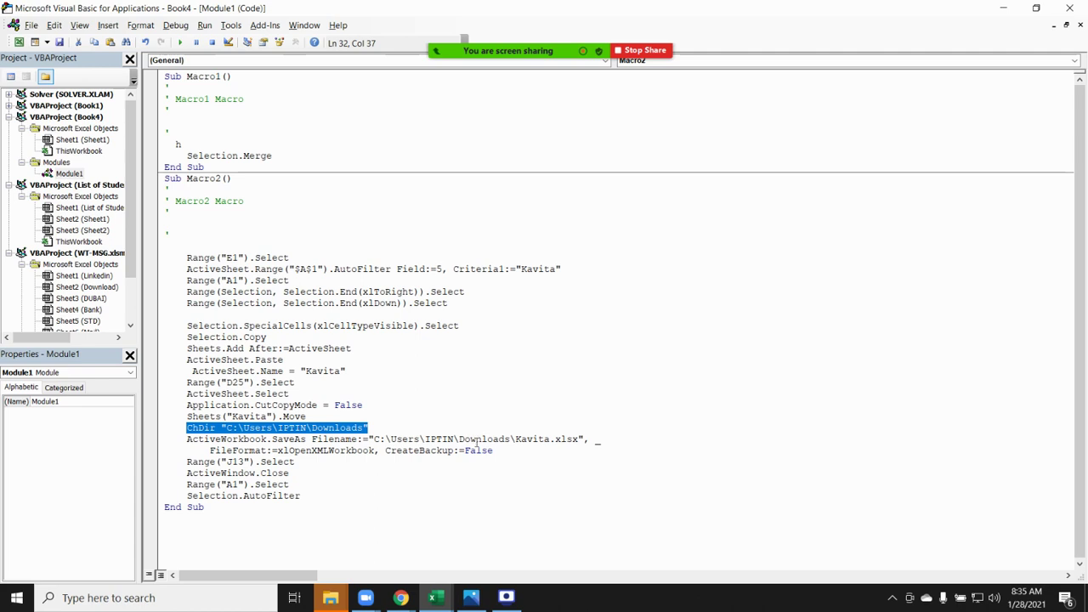
{"action": "key", "text": "Delete"}
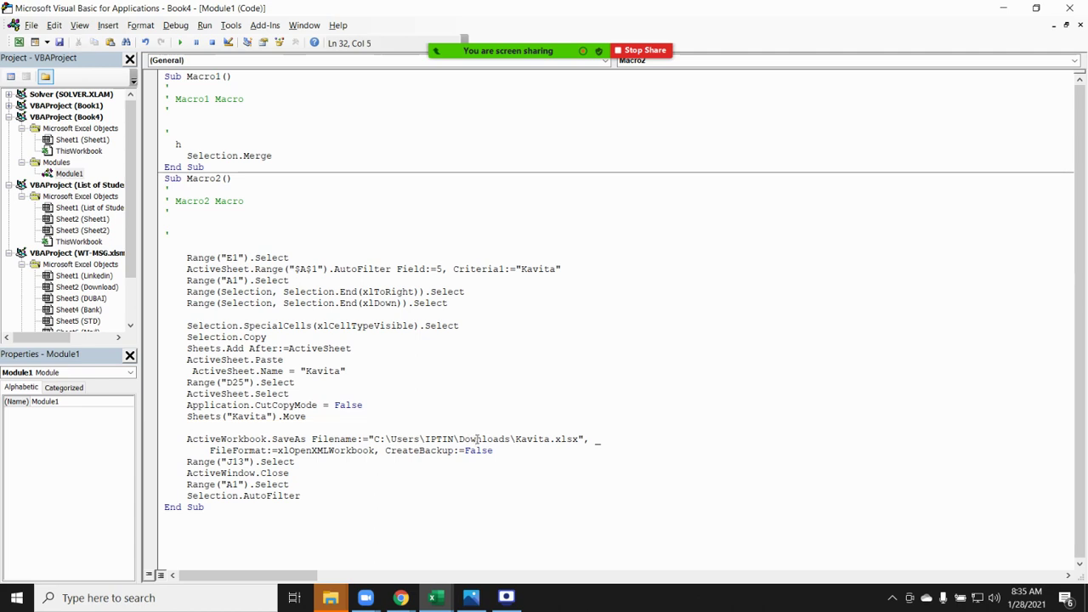
Leave the VBA editor for the Book4 worksheet and return to cell A1 with Ctrl+Home.
{"action": "key", "text": "Down"}
{"action": "key", "text": "Down"}
{"action": "key", "text": "Down"}
{"action": "left_click", "coordinate": [1003, 7]}
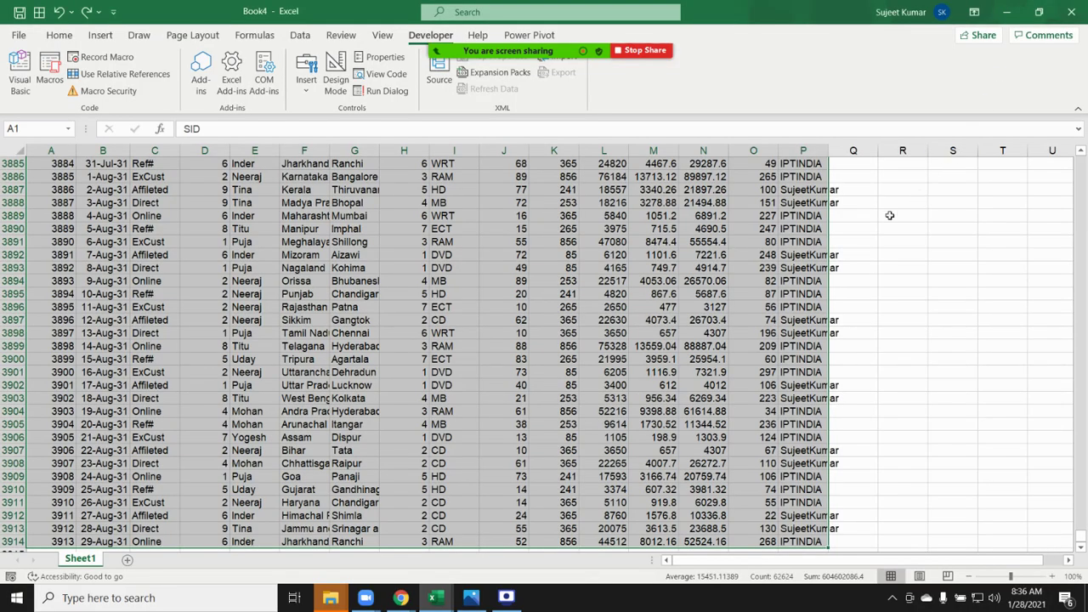
{"action": "key", "text": "ctrl+Home"}
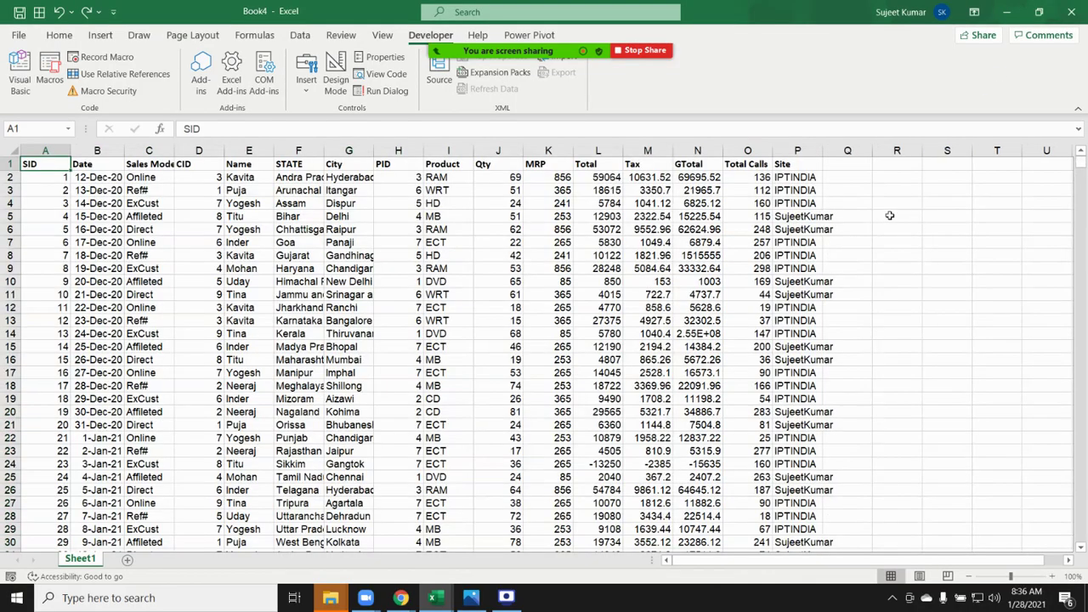
Give Macro2 the Ctrl+Shift+Q shortcut in the macro options and close the Macros list.
{"action": "left_click", "coordinate": [50, 80]}
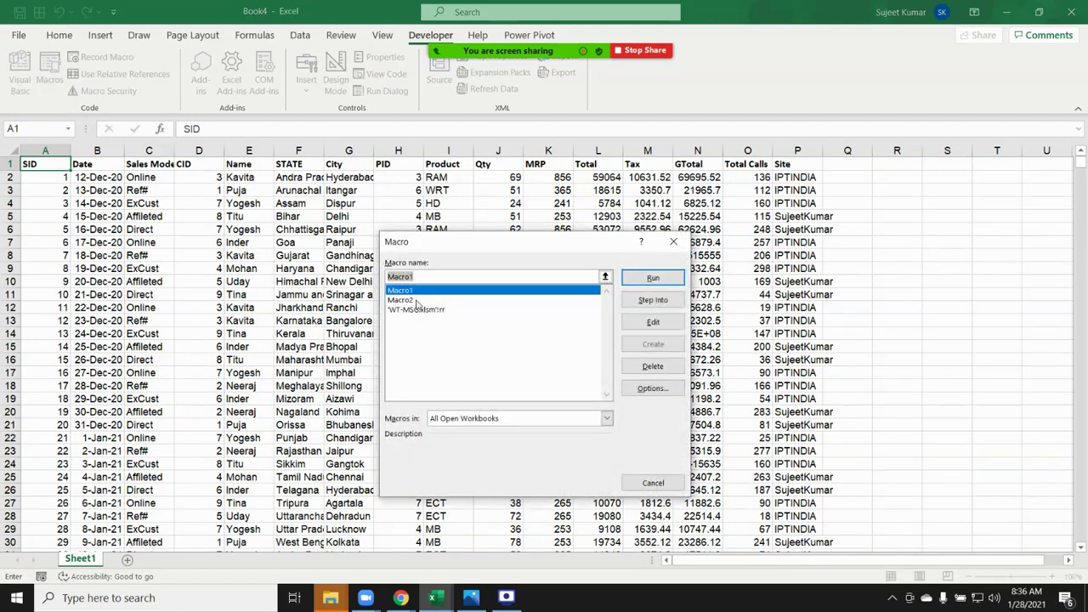
{"action": "left_click", "coordinate": [415, 300]}
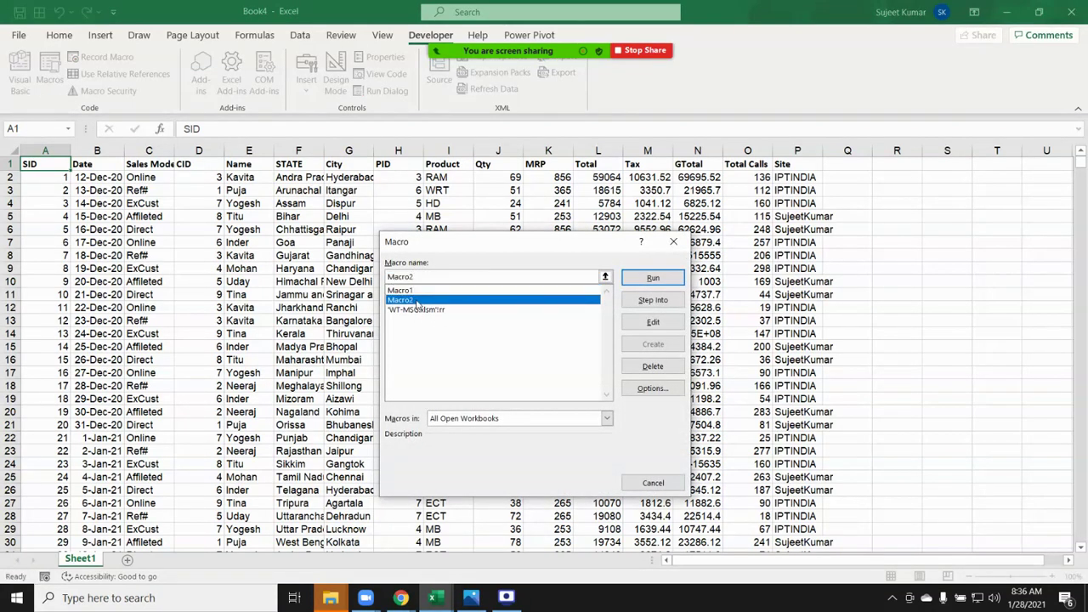
{"action": "left_click", "coordinate": [639, 388]}
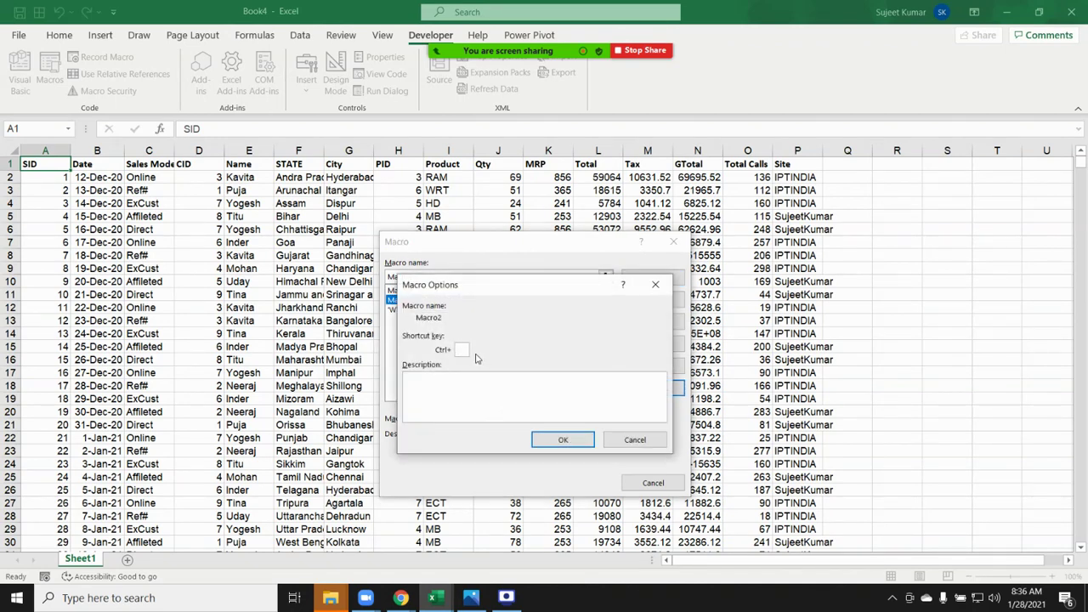
{"action": "type", "text": "Q"}
{"action": "left_click", "coordinate": [545, 441]}
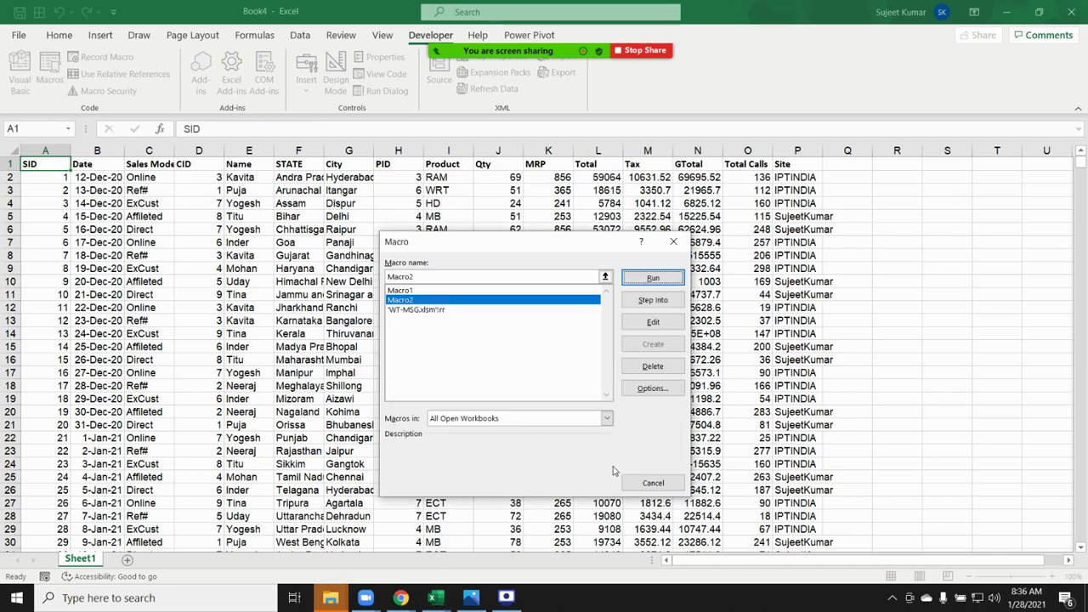
{"action": "left_click", "coordinate": [673, 245]}
{"action": "left_click", "coordinate": [896, 203]}
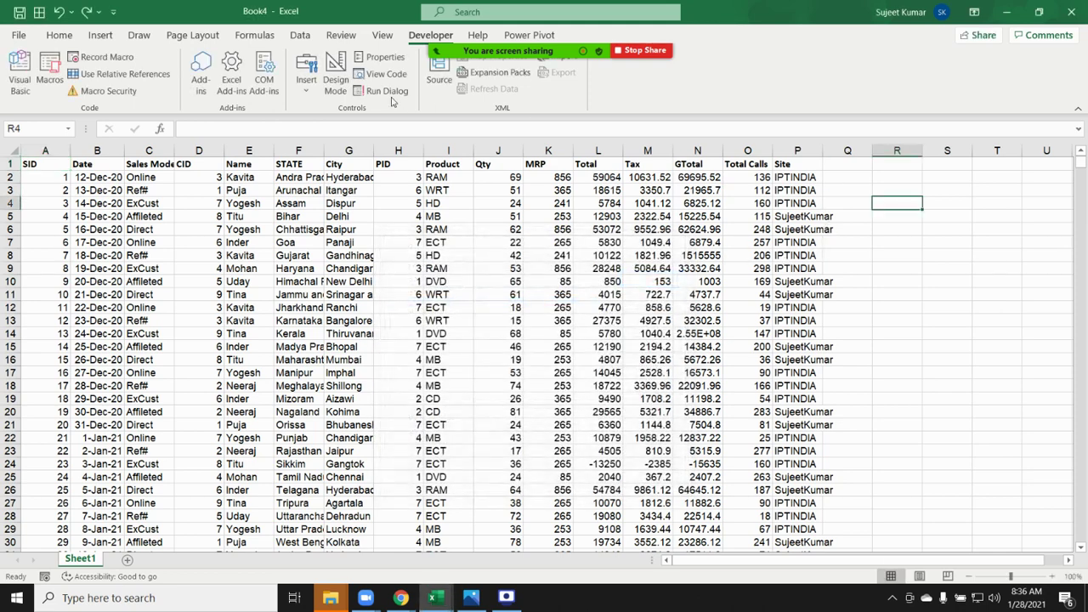
Draw a form button near R3:S4 and assign Macro2 to it.
{"action": "left_click", "coordinate": [303, 85]}
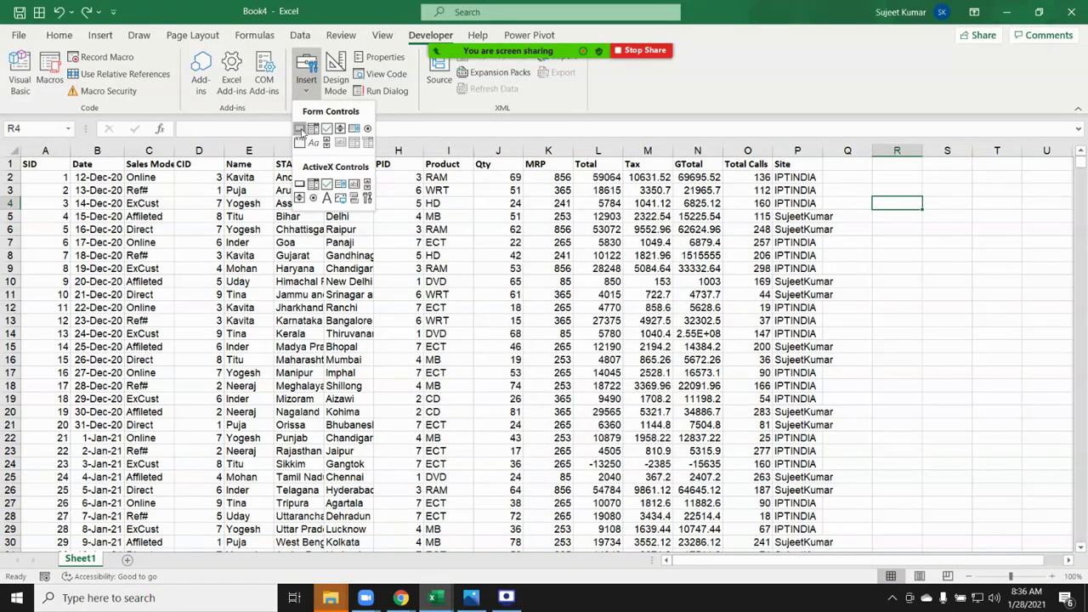
{"action": "left_click", "coordinate": [300, 133]}
{"action": "left_click_drag", "start_coordinate": [860, 177], "coordinate": [951, 203]}
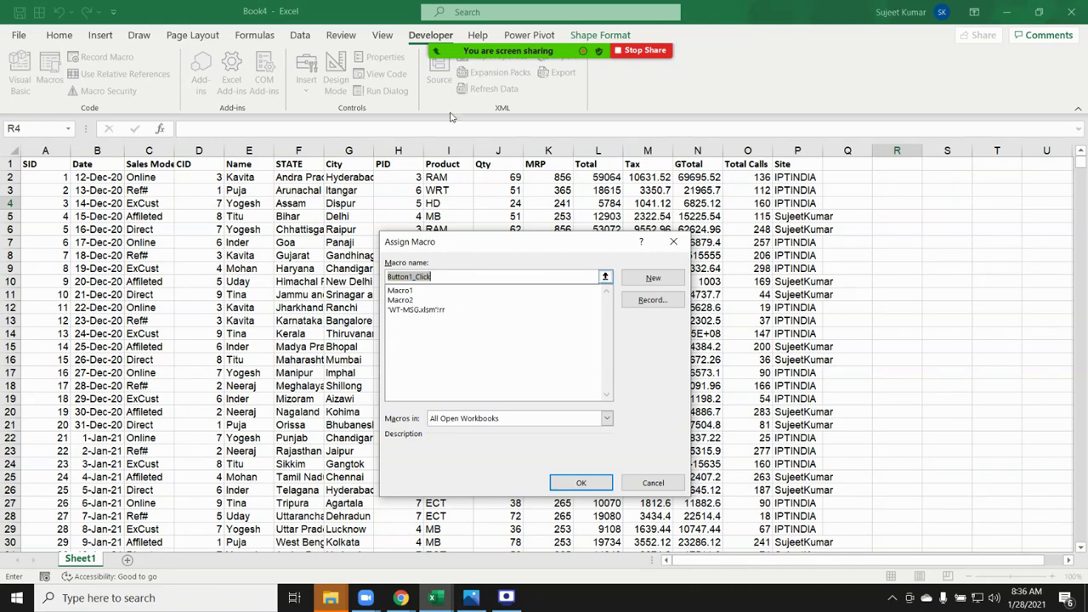
{"action": "left_click", "coordinate": [404, 300]}
{"action": "left_click", "coordinate": [580, 483]}
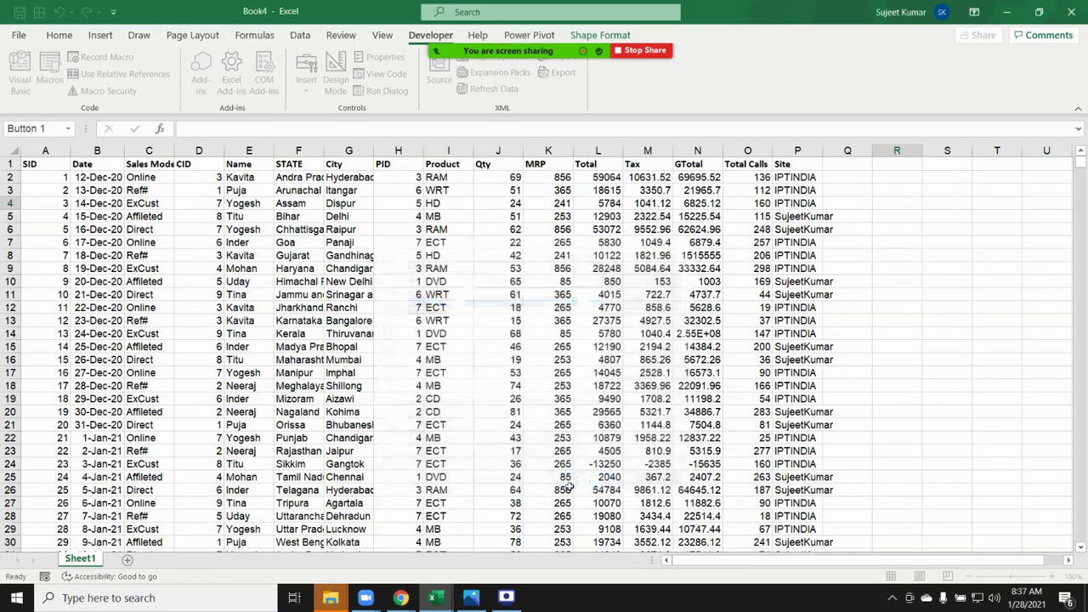
{"action": "left_click", "coordinate": [884, 270]}
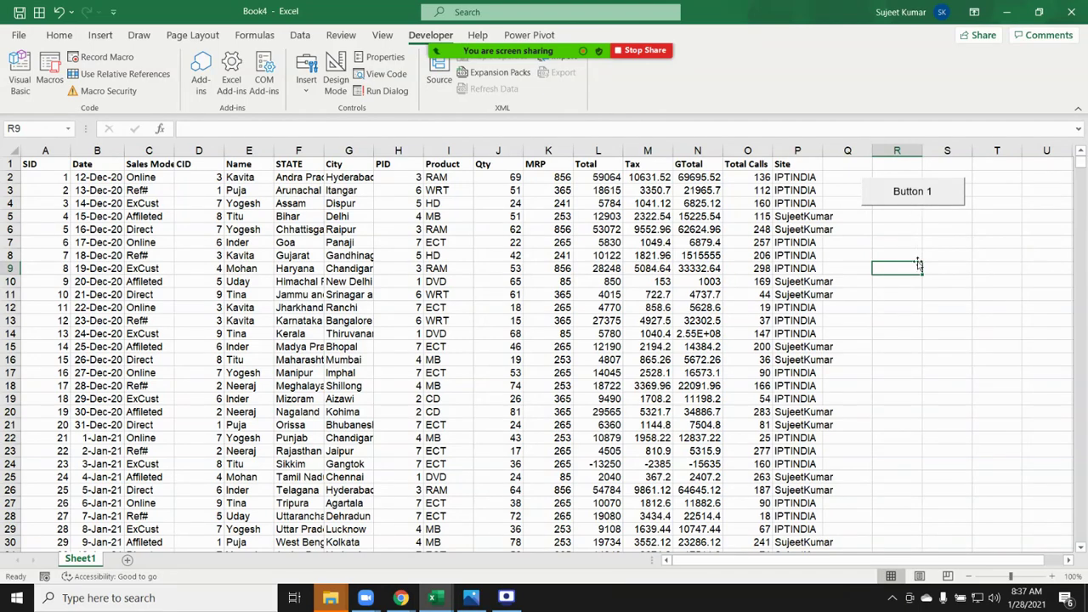
{"action": "left_click", "coordinate": [908, 296]}
Draw a rectangle shape below Button 1 and assign Macro1 to it.
{"action": "left_click", "coordinate": [60, 35]}
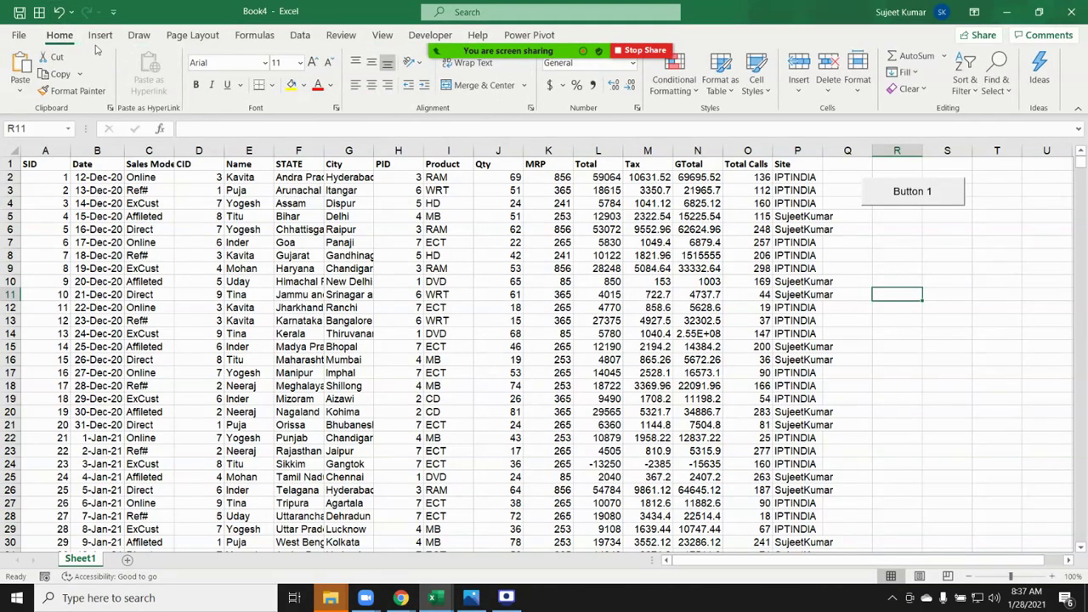
{"action": "left_click", "coordinate": [101, 36]}
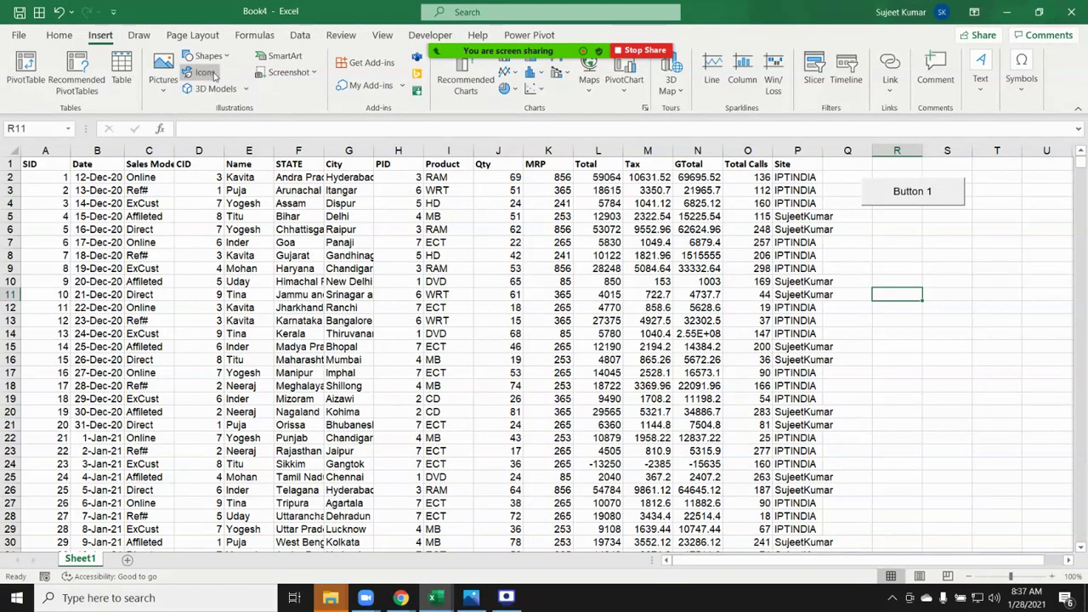
{"action": "left_click", "coordinate": [223, 56]}
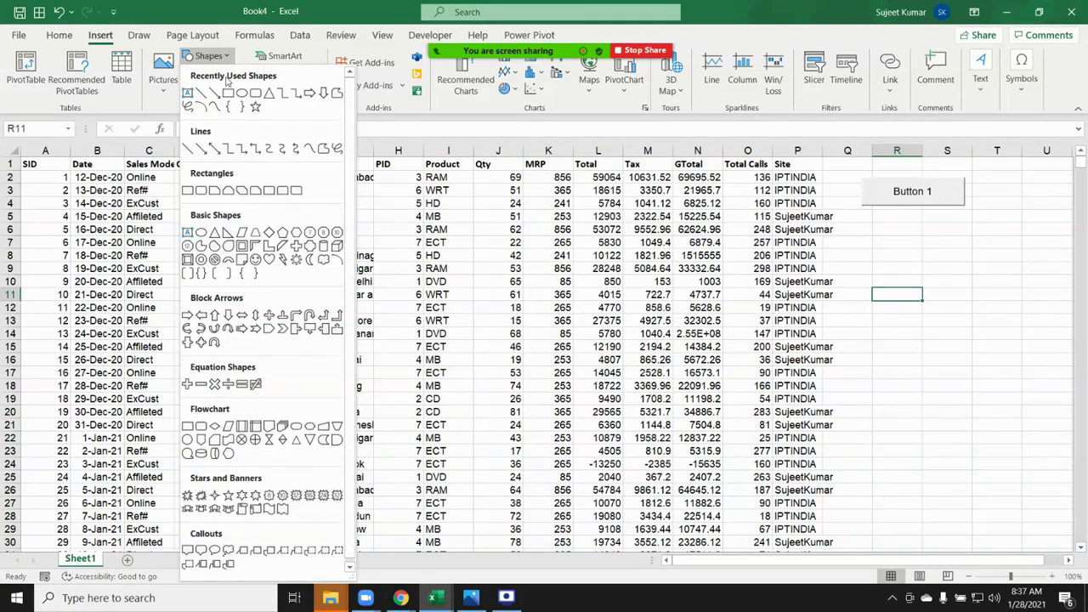
{"action": "left_click", "coordinate": [258, 99]}
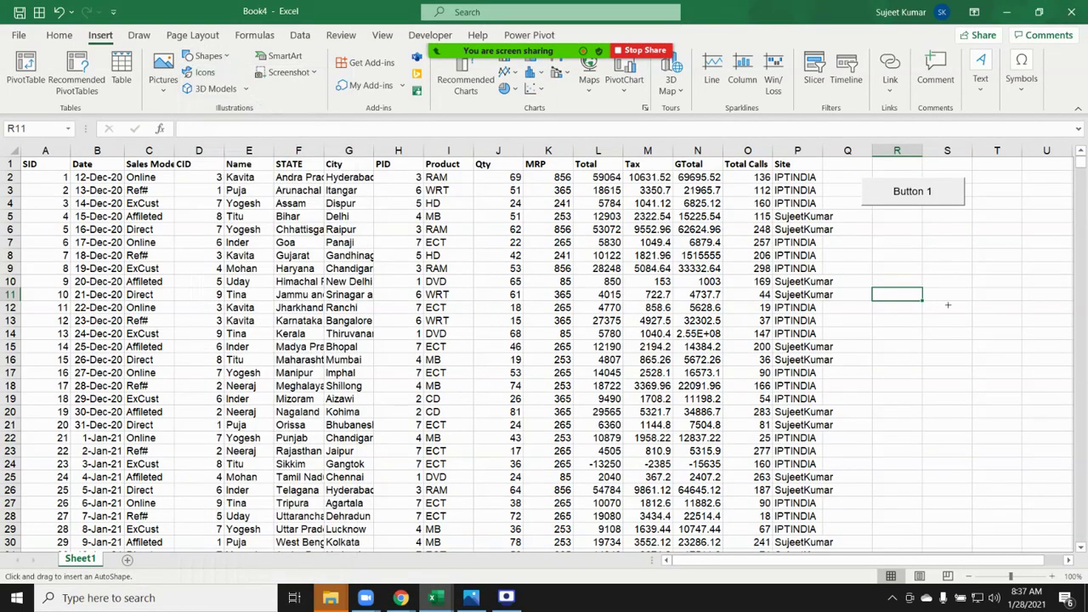
{"action": "left_click_drag", "start_coordinate": [878, 245], "coordinate": [999, 281]}
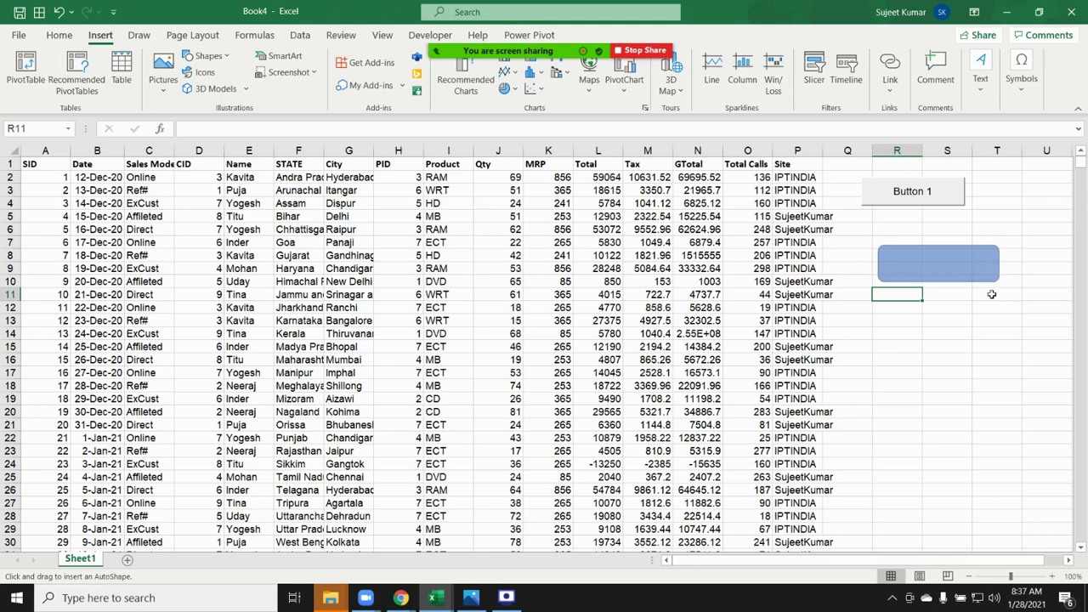
{"action": "left_click", "coordinate": [934, 339]}
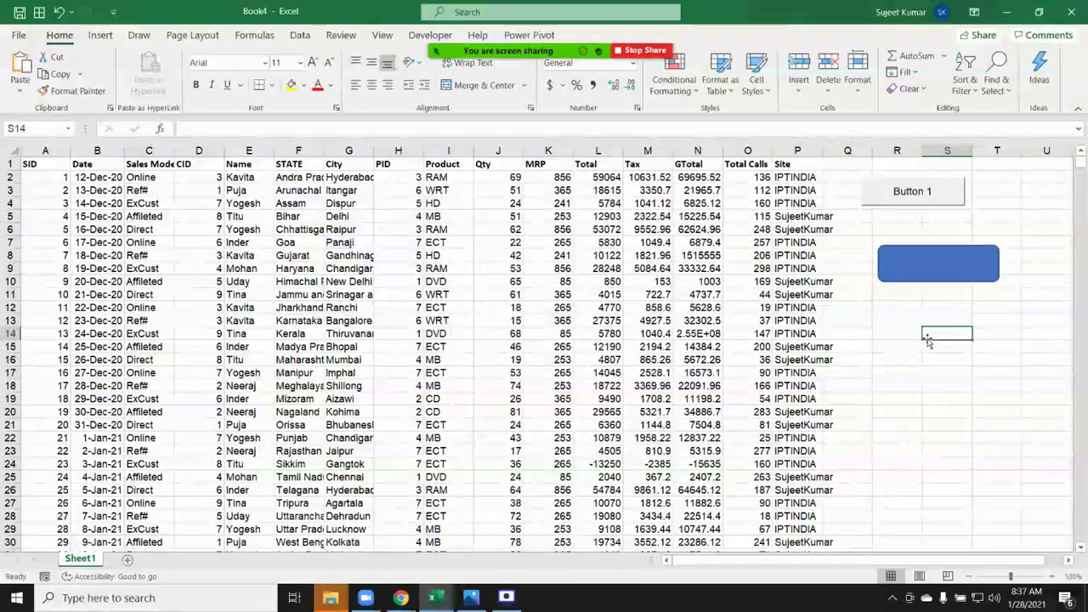
{"action": "left_click", "coordinate": [911, 273]}
{"action": "right_click", "coordinate": [912, 274]}
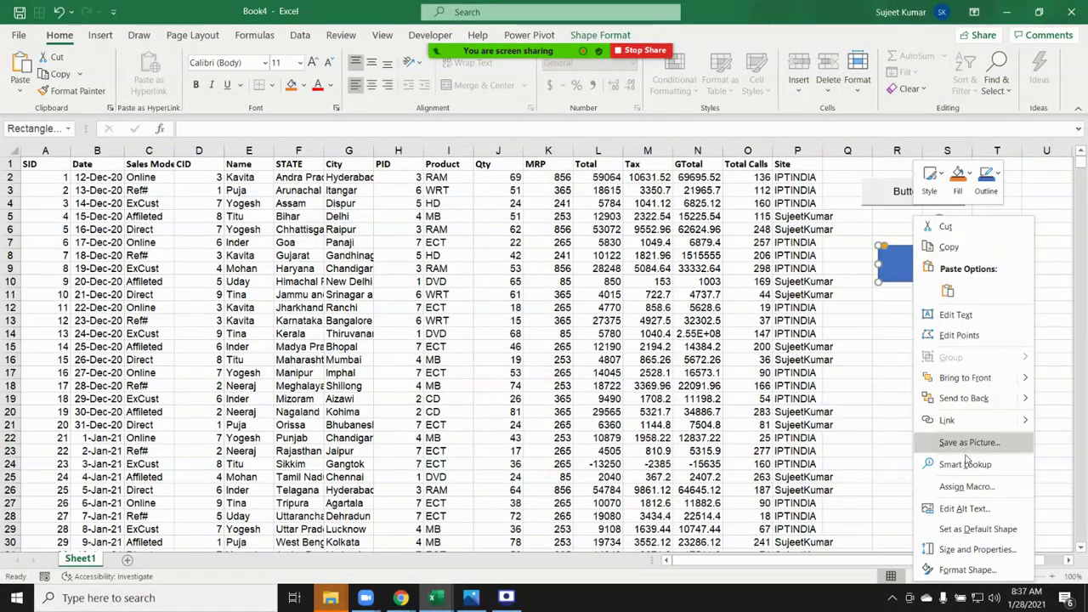
{"action": "left_click", "coordinate": [968, 486]}
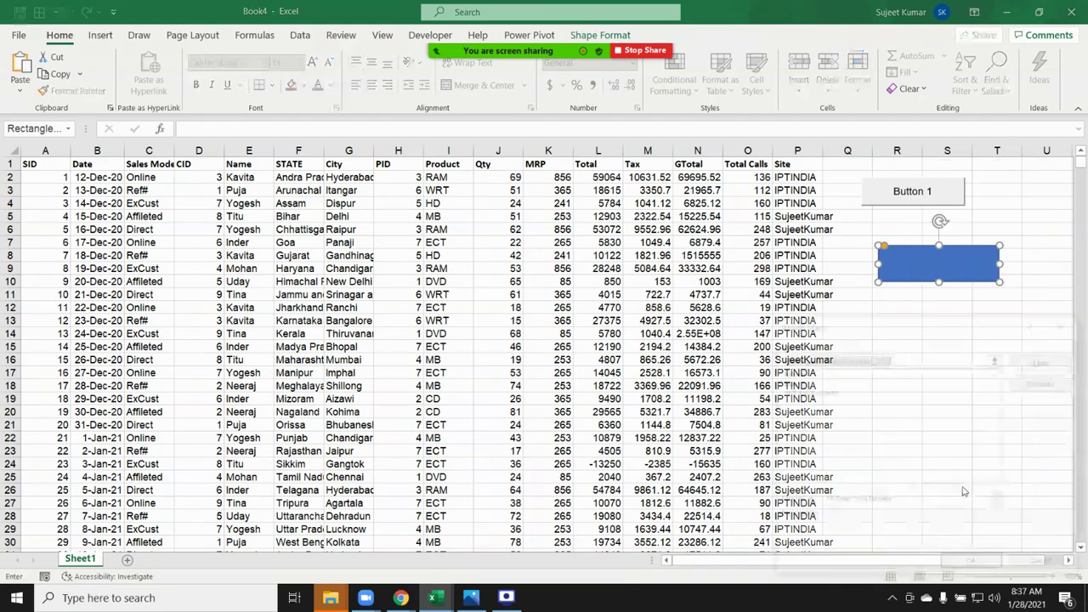
{"action": "left_click", "coordinate": [797, 372]}
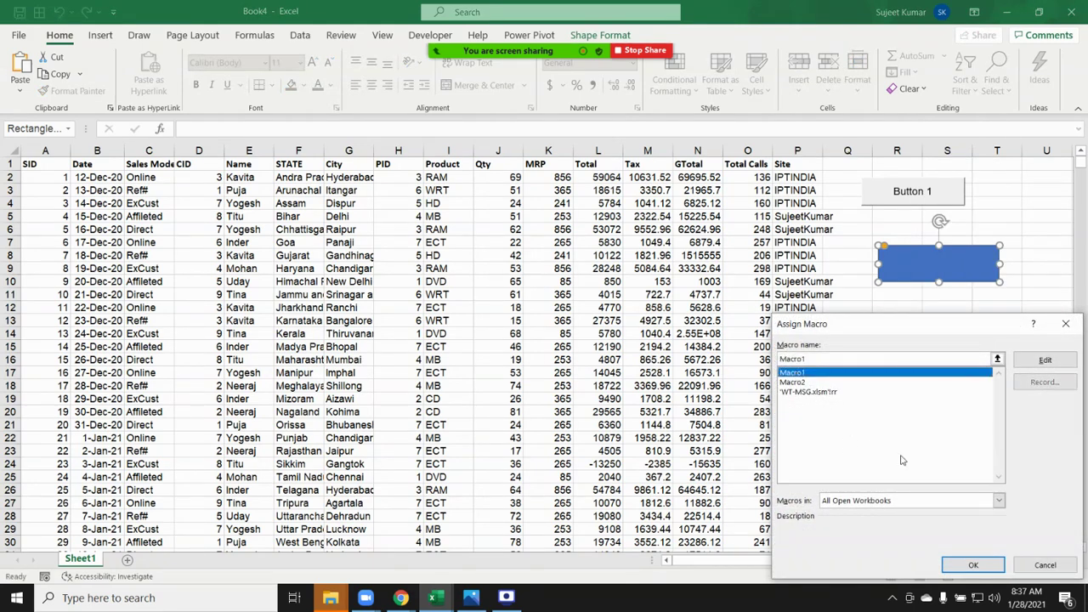
{"action": "left_click", "coordinate": [969, 563]}
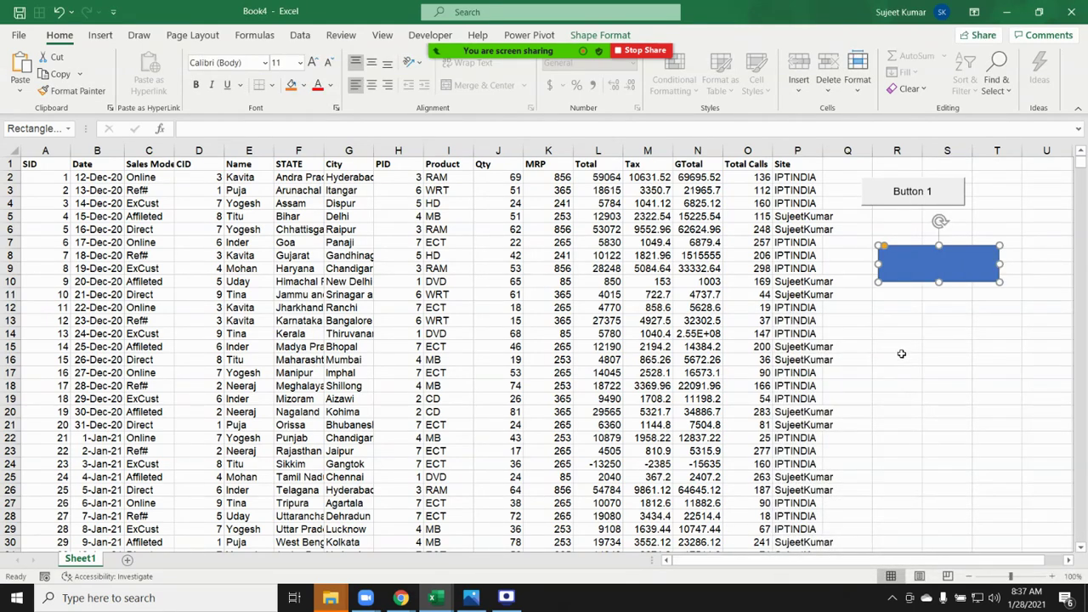
{"action": "left_click", "coordinate": [902, 350]}
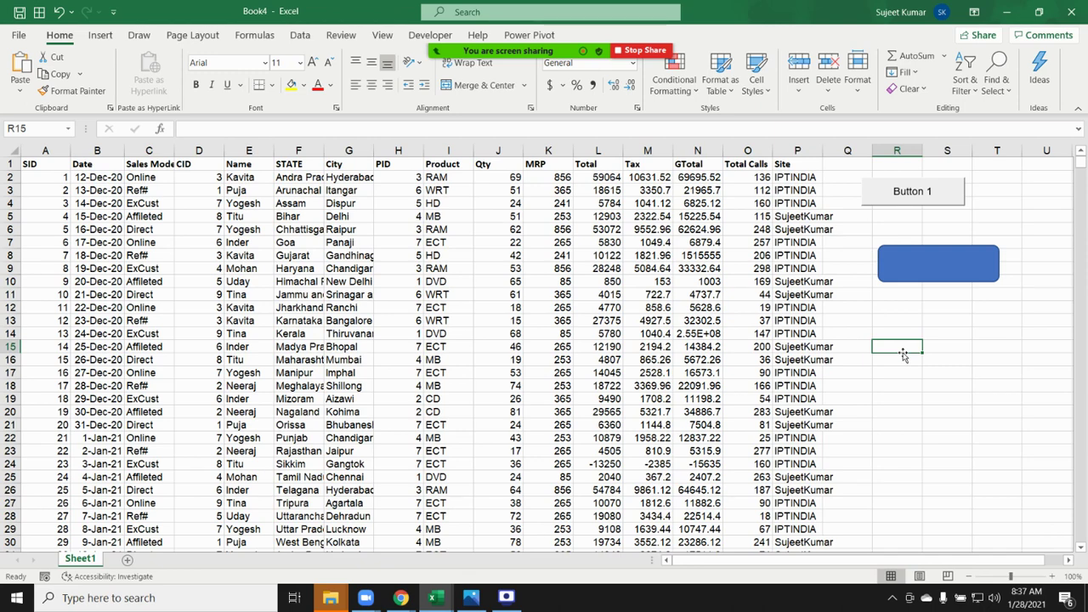
{"action": "left_click", "coordinate": [32, 42]}
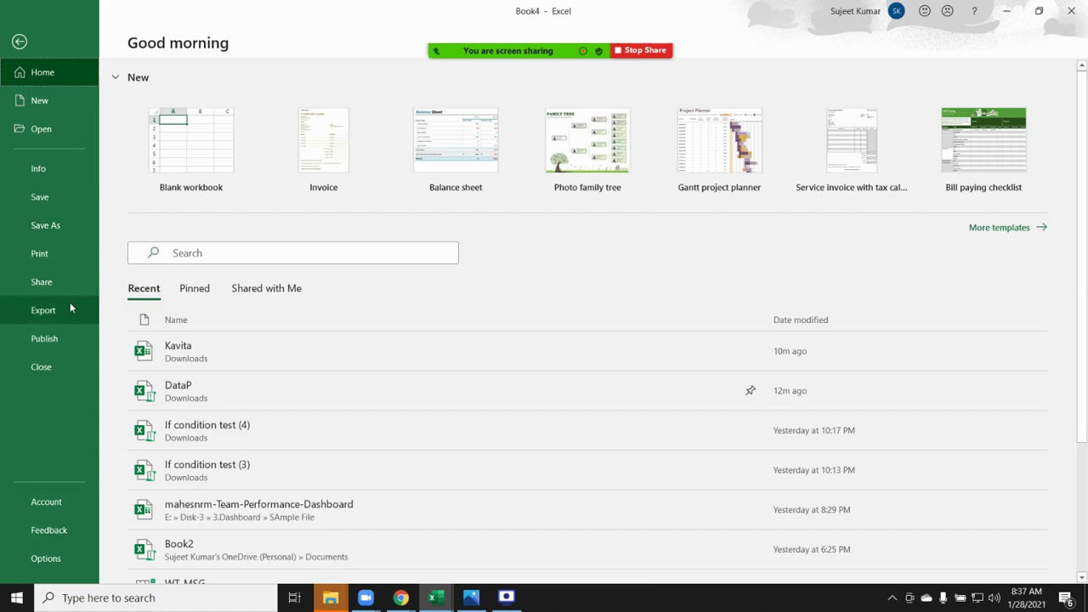
{"action": "key", "text": "Escape"}
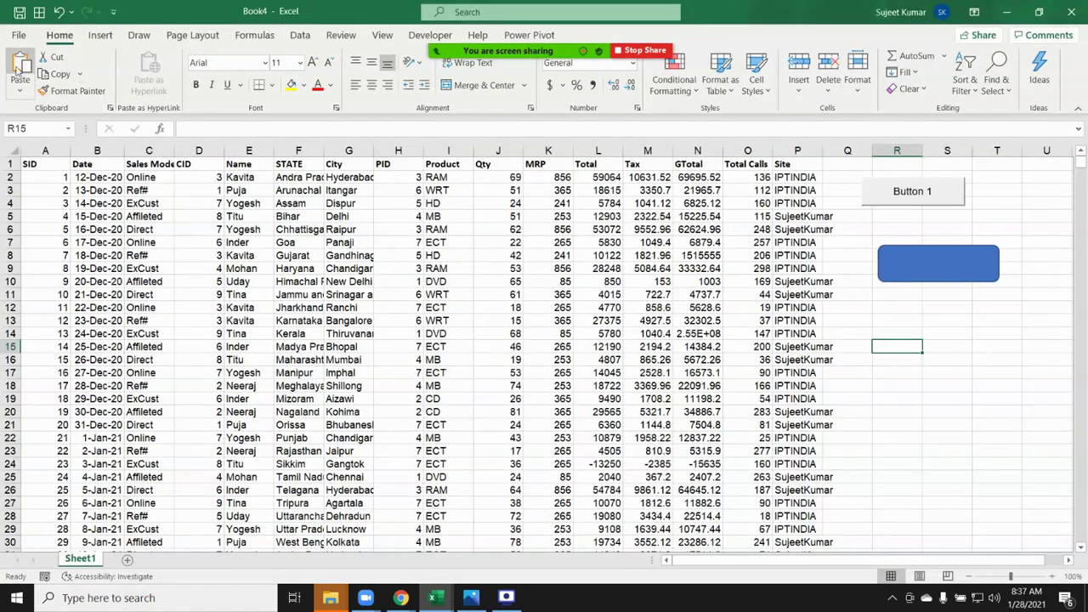
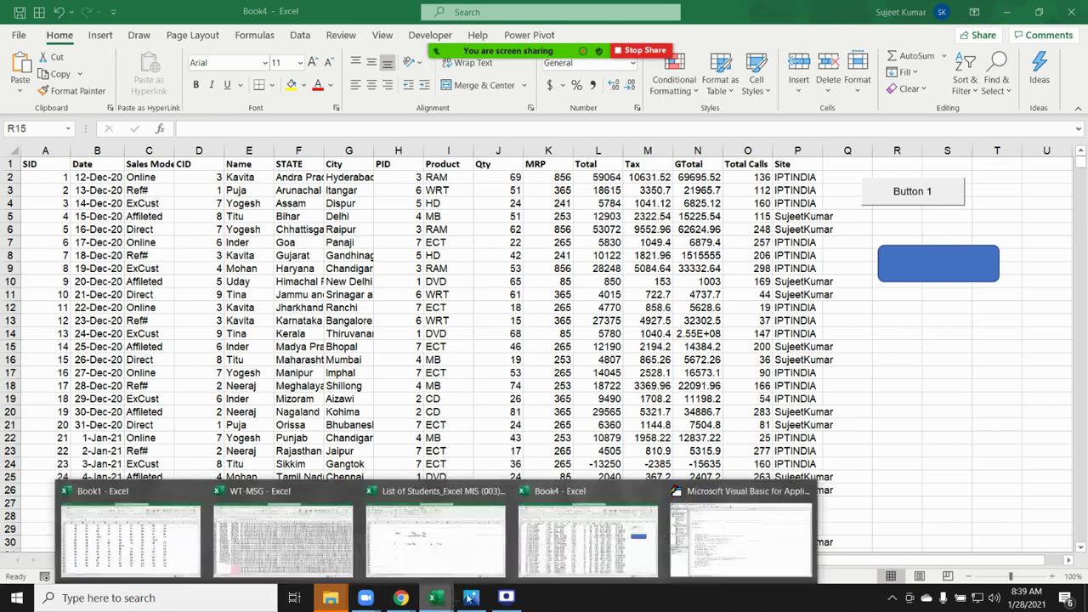
Bring up Book4's Macro2 code and highlight the E1 reference, AutoFilter Range call and xlToRight Selection.
{"action": "left_click", "coordinate": [714, 535]}
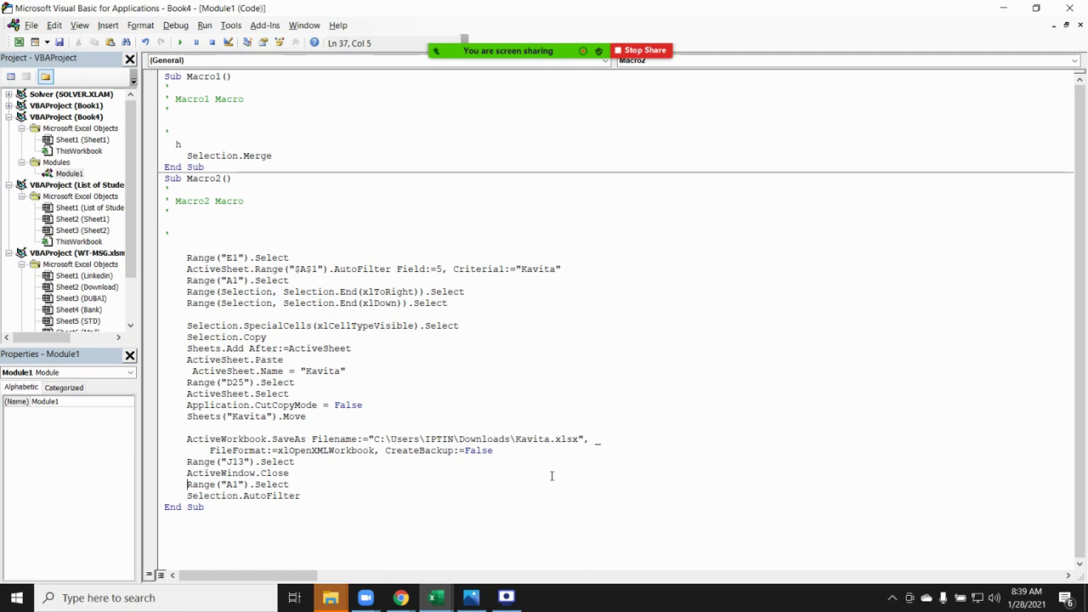
{"action": "double_click", "coordinate": [231, 257]}
{"action": "left_click", "coordinate": [253, 259]}
{"action": "double_click", "coordinate": [254, 268]}
{"action": "left_click", "coordinate": [259, 293]}
{"action": "double_click", "coordinate": [259, 293]}
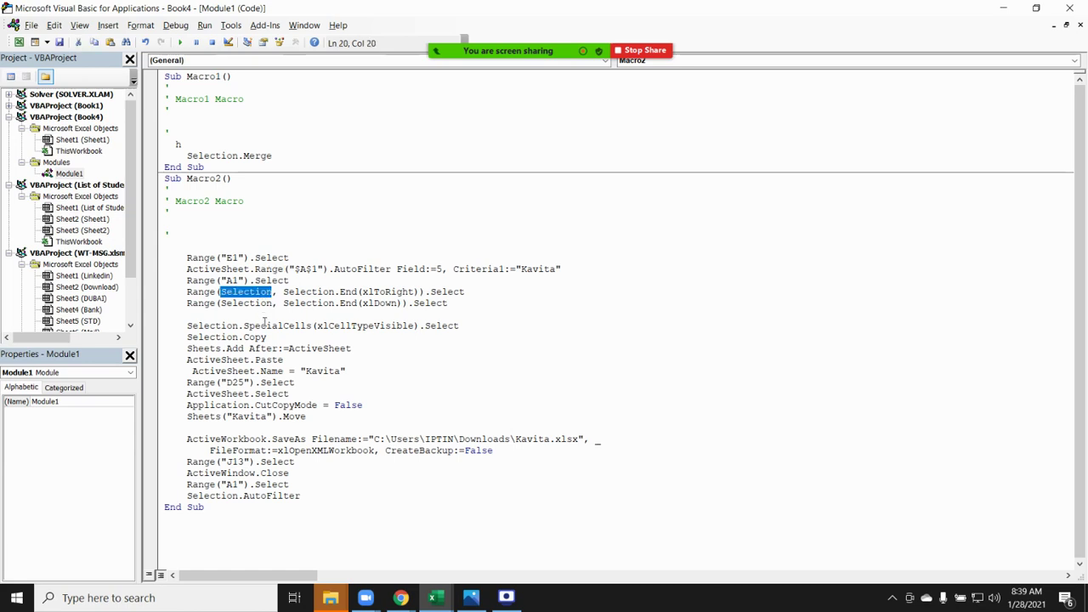
Highlight SpecialCells, Copy, the add-sheet statement and ActiveSheet in paste and rename lines, then show the desktop.
{"action": "left_click", "coordinate": [267, 328]}
{"action": "double_click", "coordinate": [267, 328]}
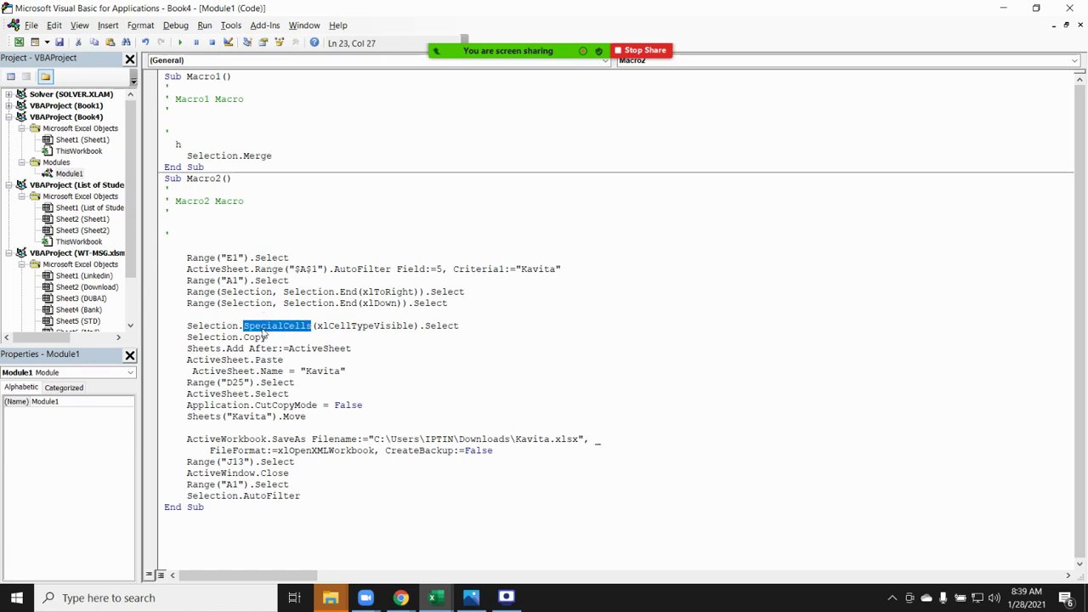
{"action": "double_click", "coordinate": [259, 338]}
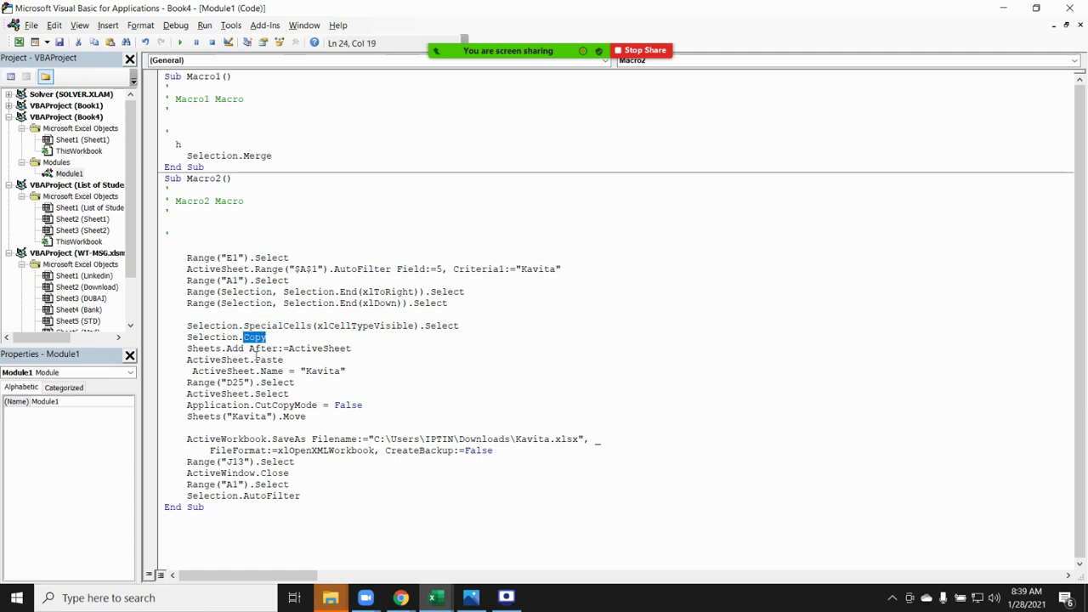
{"action": "double_click", "coordinate": [234, 349]}
{"action": "double_click", "coordinate": [236, 360]}
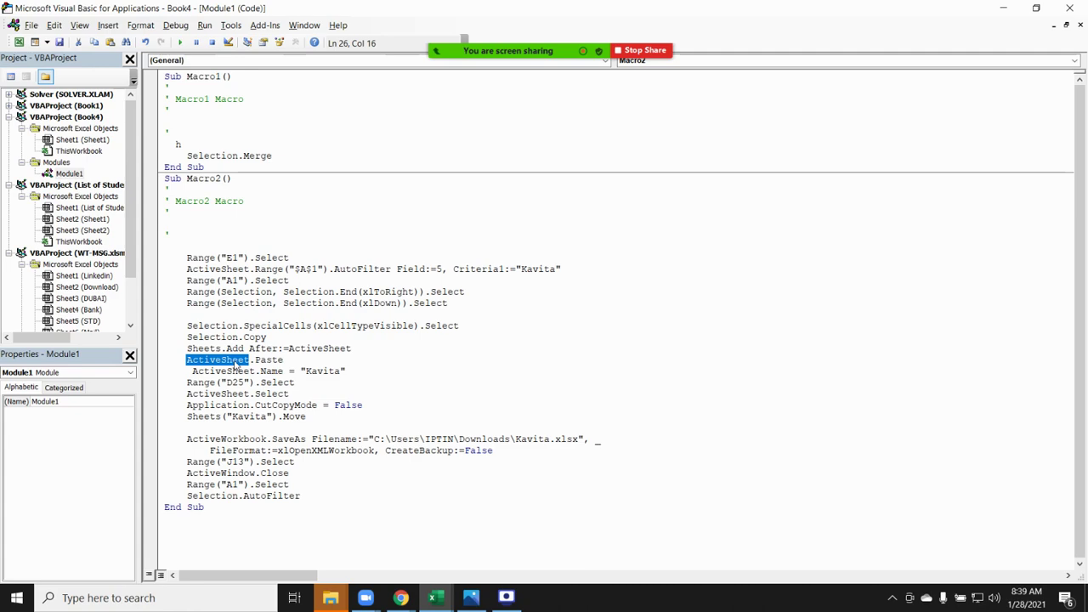
{"action": "double_click", "coordinate": [236, 372]}
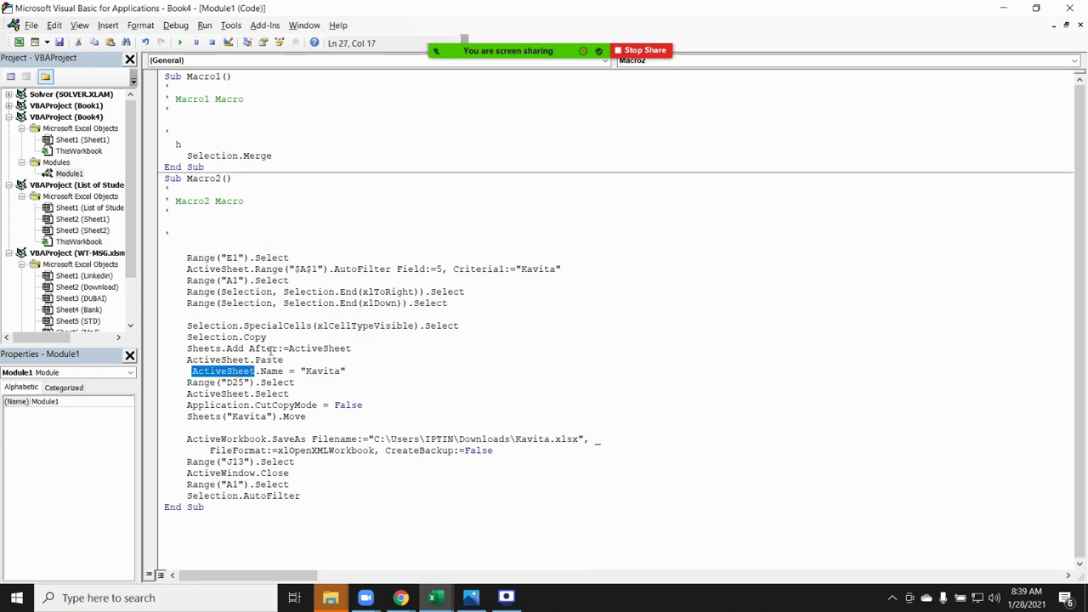
{"action": "key", "text": "super+d"}
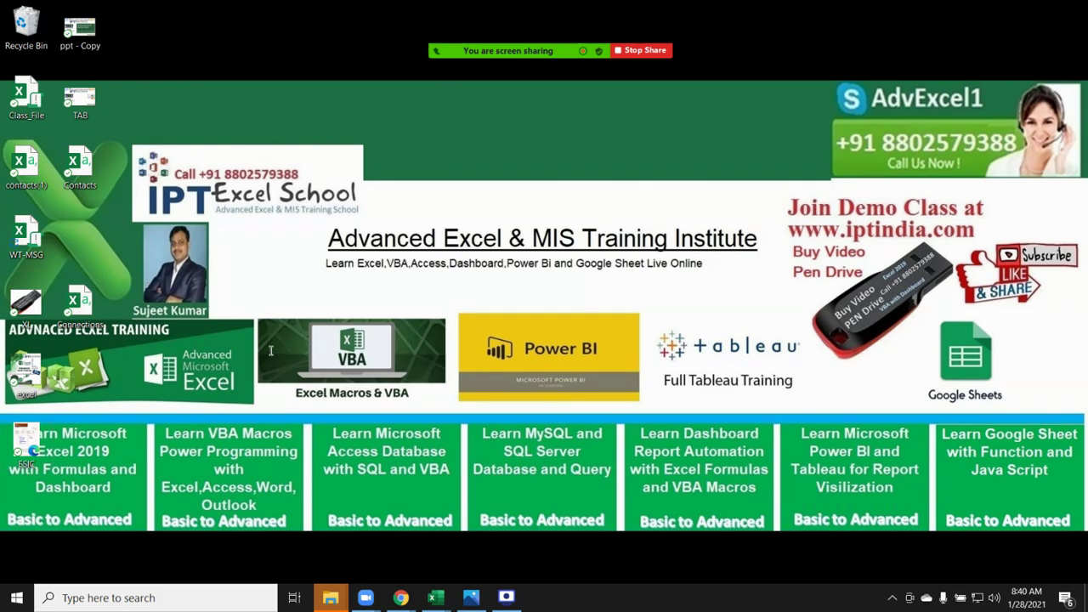
Return to the Book4 workbook and add a new empty Sheet4.
{"action": "key", "text": "alt+Tab"}
{"action": "key", "text": "alt+Tab"}
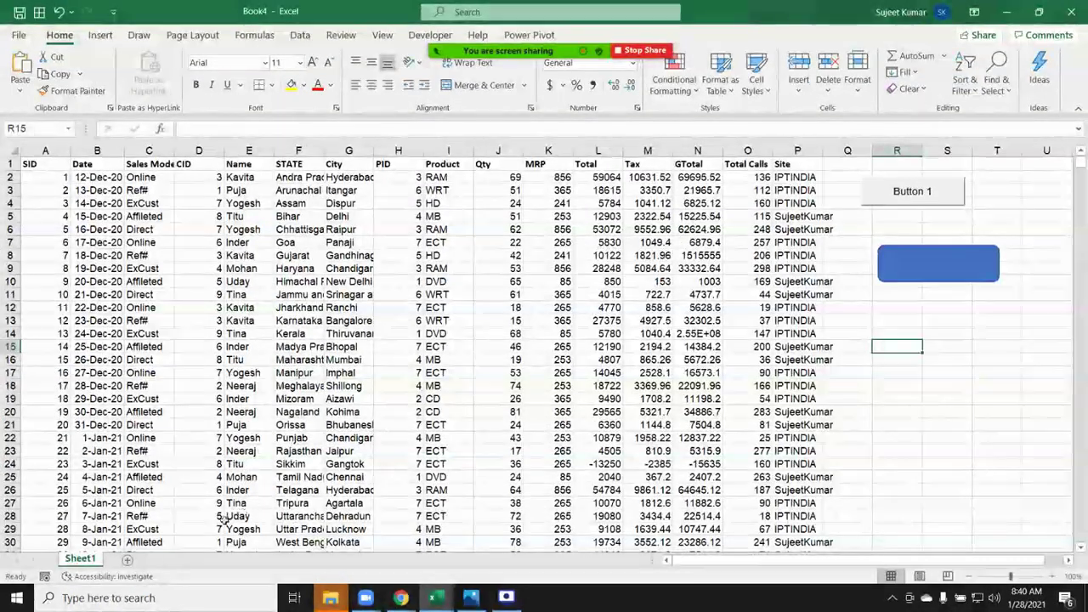
{"action": "scroll", "coordinate": [247, 514], "scroll_direction": "down", "scroll_amount": 5}
{"action": "left_click", "coordinate": [127, 559]}
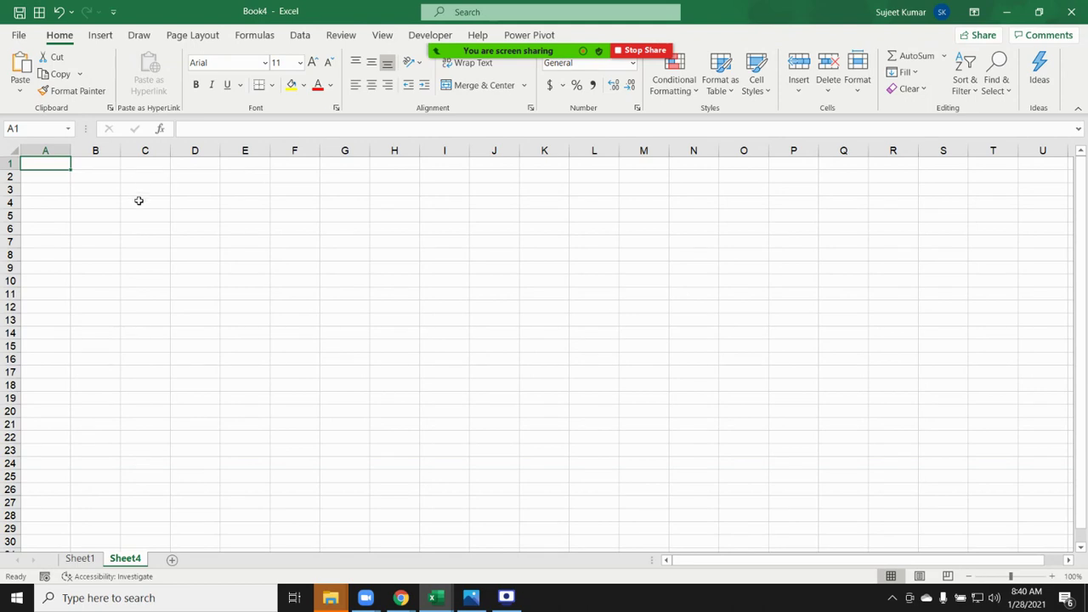
Record a new macro named Macro3 that applies bold font, then stop recording.
{"action": "left_click", "coordinate": [45, 576]}
{"action": "left_click", "coordinate": [566, 458]}
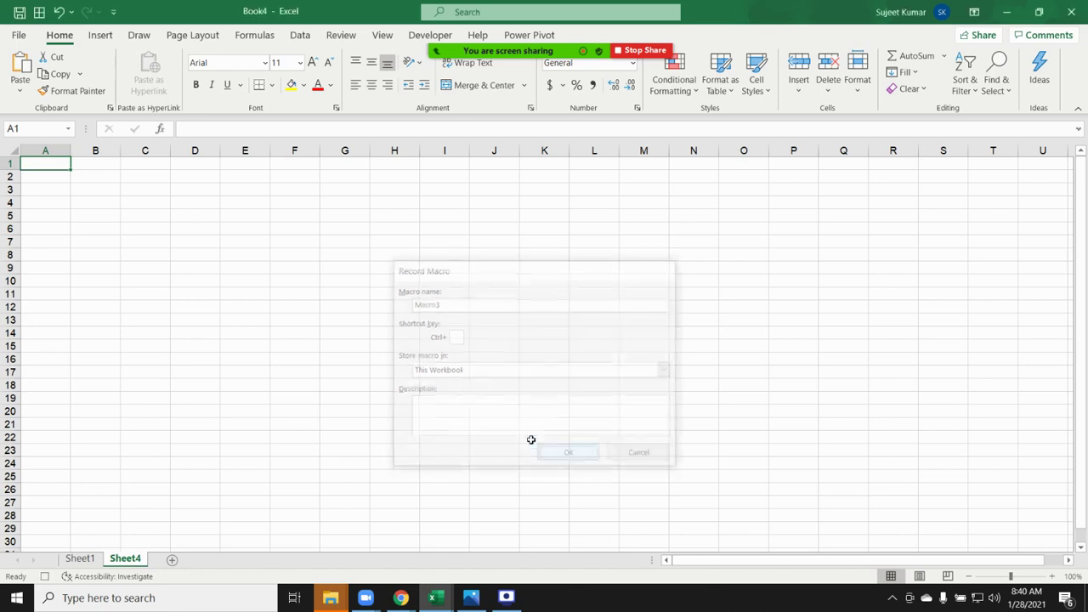
{"action": "left_click", "coordinate": [46, 577]}
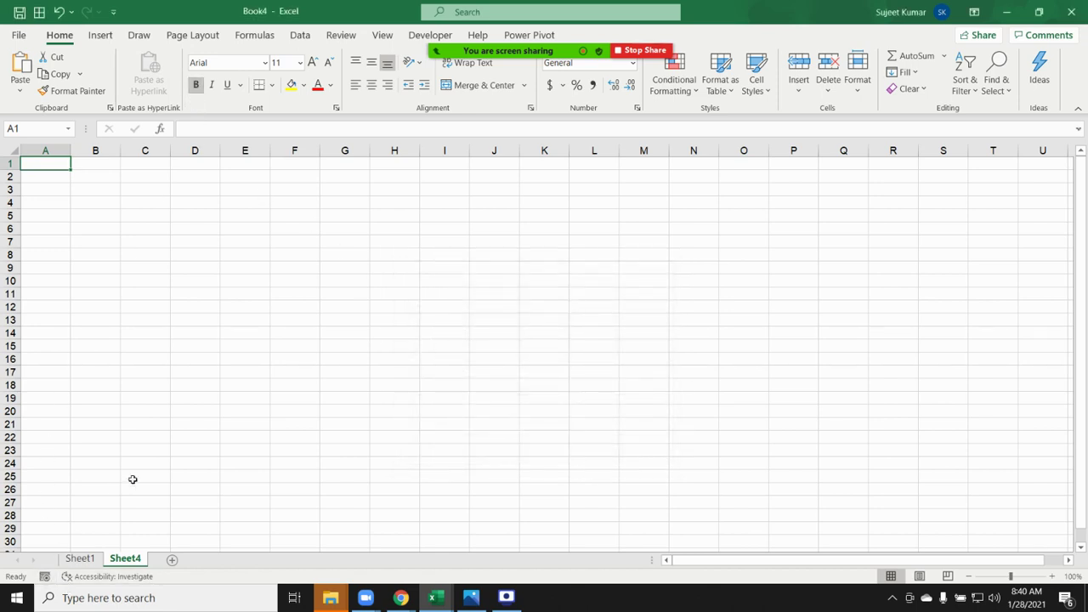
In the VBA editor, highlight Macro3's Selection.Font.Bold = True line, then Macro2's Range("A1") reference.
{"action": "key", "text": "alt+F11"}
{"action": "scroll", "coordinate": [181, 302], "scroll_direction": "down", "scroll_amount": 1}
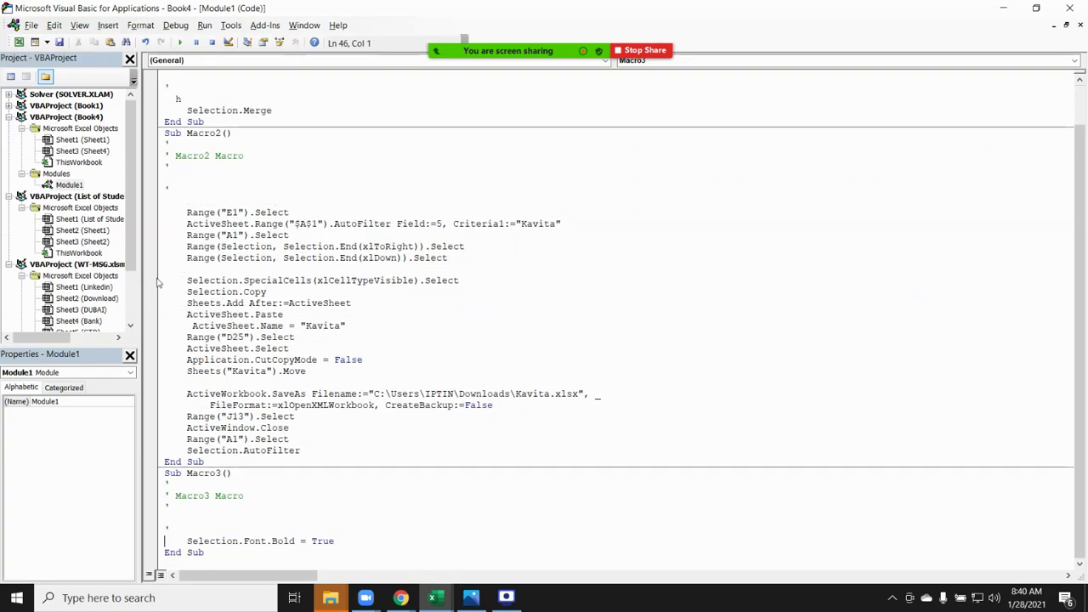
{"action": "double_click", "coordinate": [207, 541]}
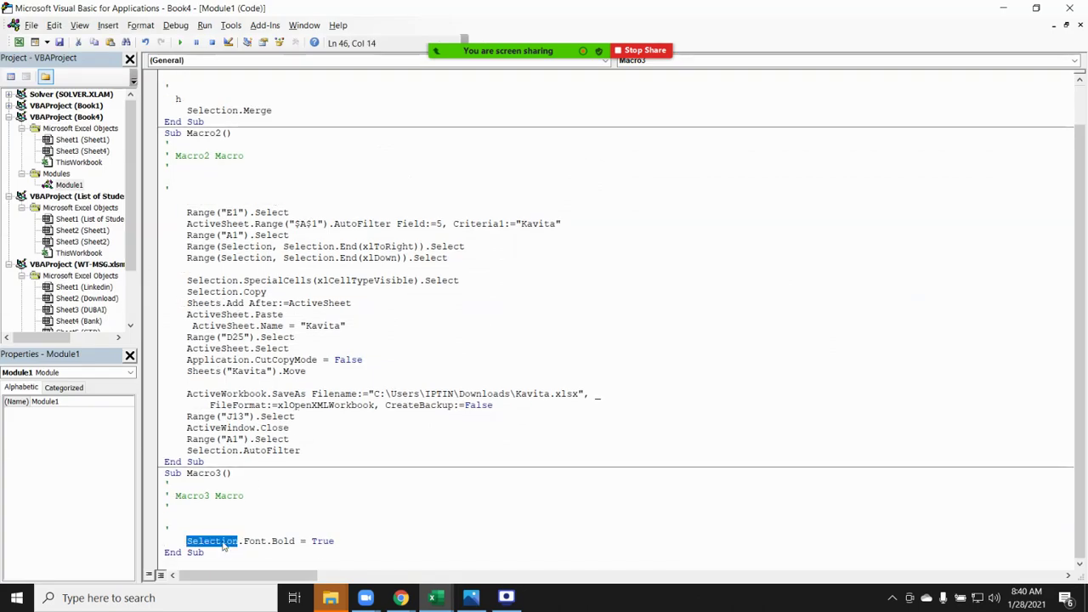
{"action": "left_click", "coordinate": [263, 540]}
{"action": "left_click", "coordinate": [286, 541]}
{"action": "left_click_drag", "start_coordinate": [334, 541], "coordinate": [168, 540]}
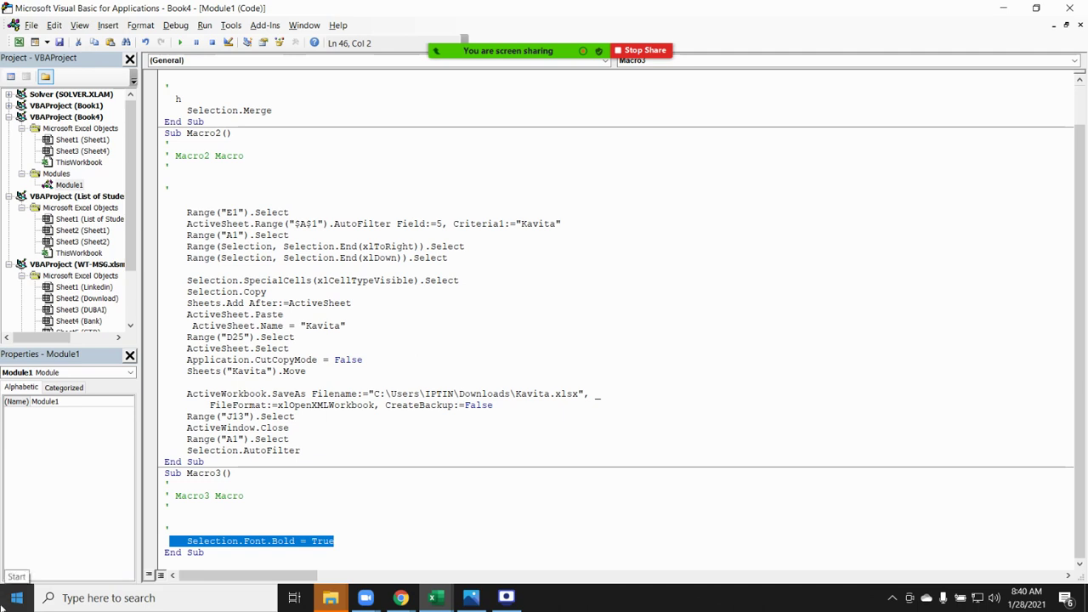
{"action": "double_click", "coordinate": [204, 542]}
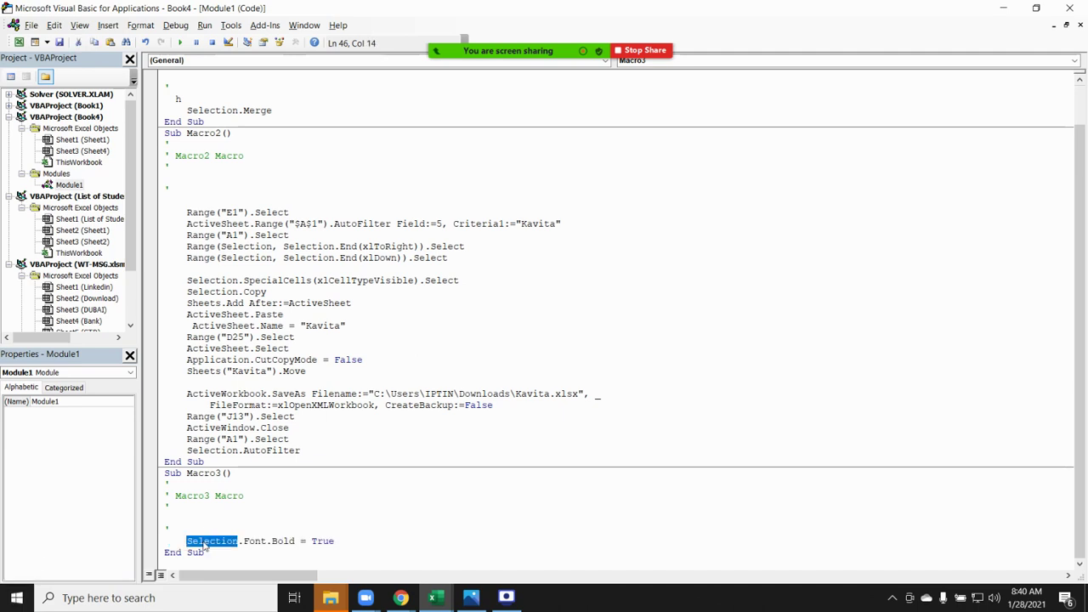
{"action": "left_click", "coordinate": [232, 234]}
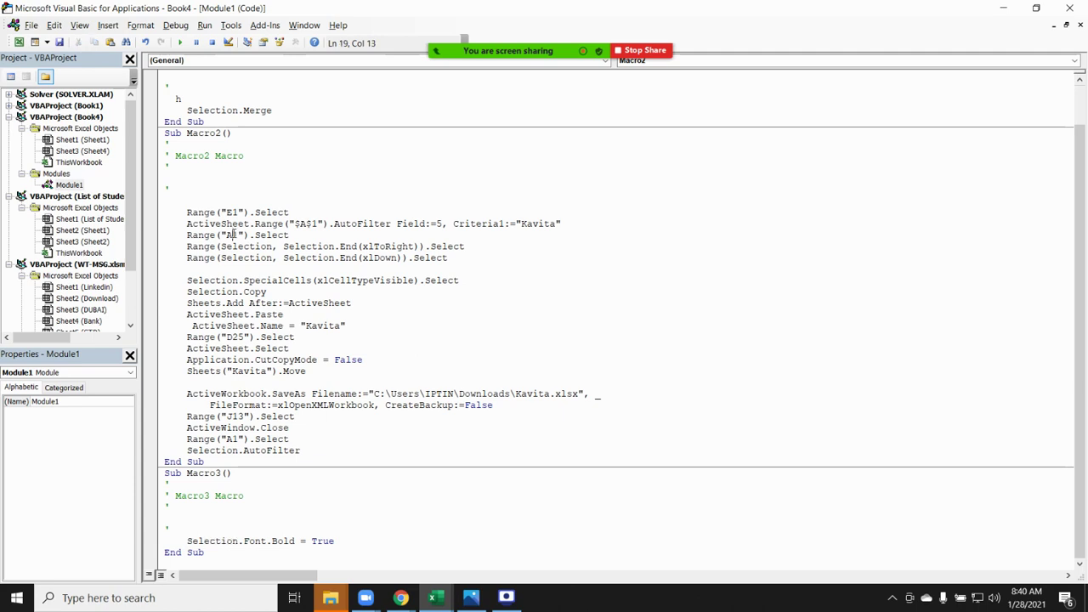
{"action": "double_click", "coordinate": [232, 234]}
End the Zoom meeting for all participants and bring the Screen Recorder window forward.
{"action": "left_click", "coordinate": [841, 24]}
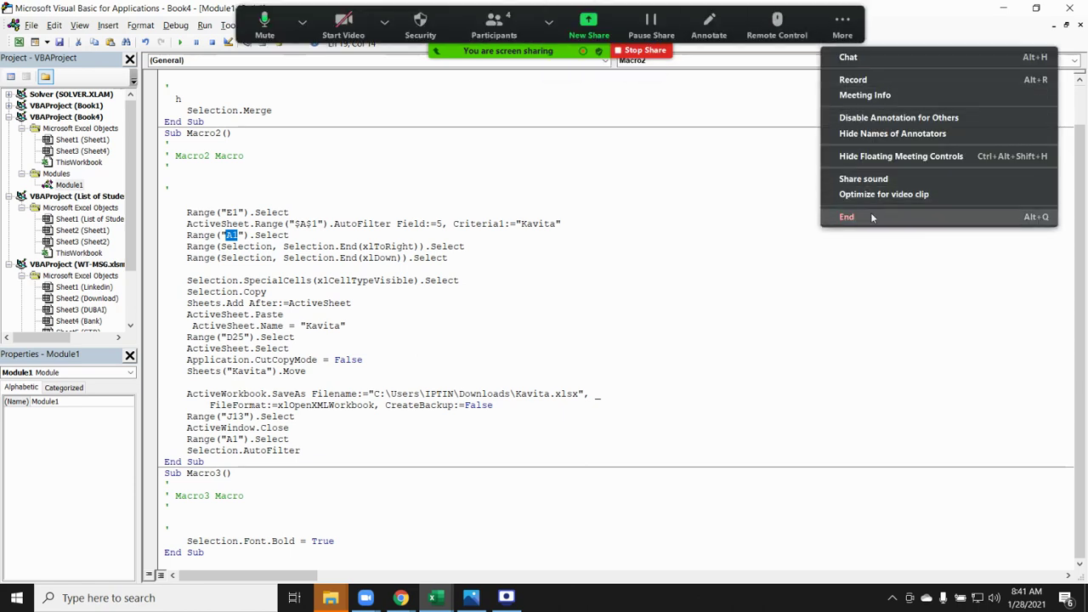
{"action": "left_click", "coordinate": [871, 217]}
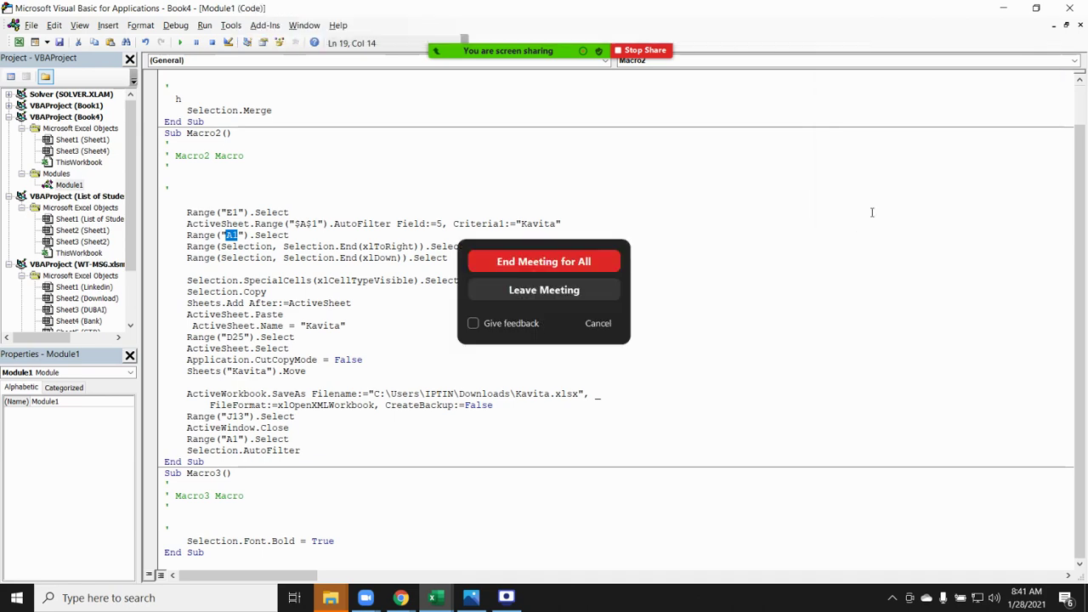
{"action": "left_click", "coordinate": [592, 259]}
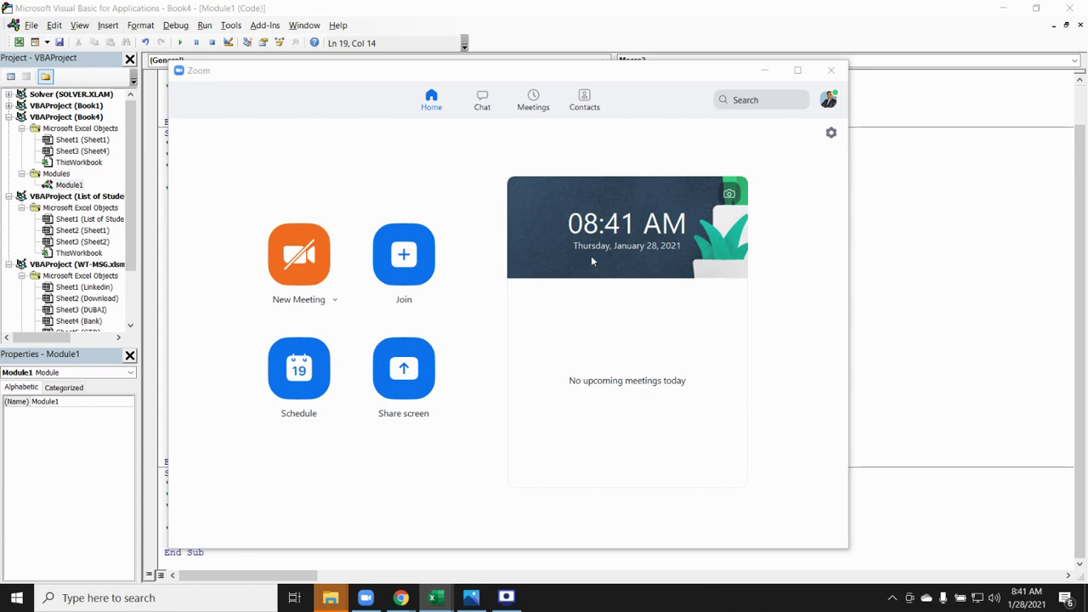
{"action": "left_click", "coordinate": [506, 598]}
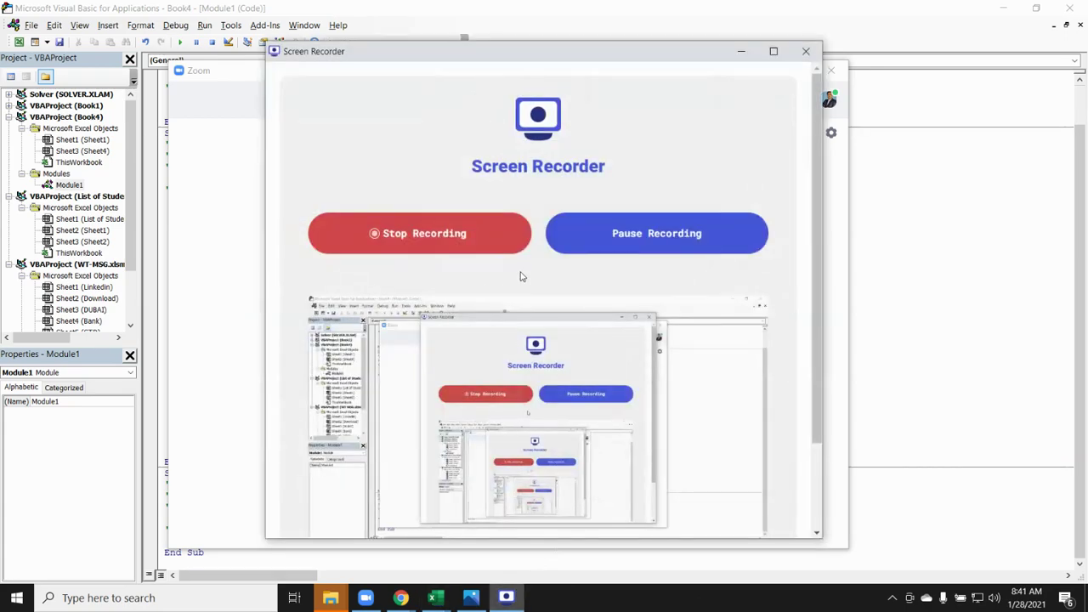